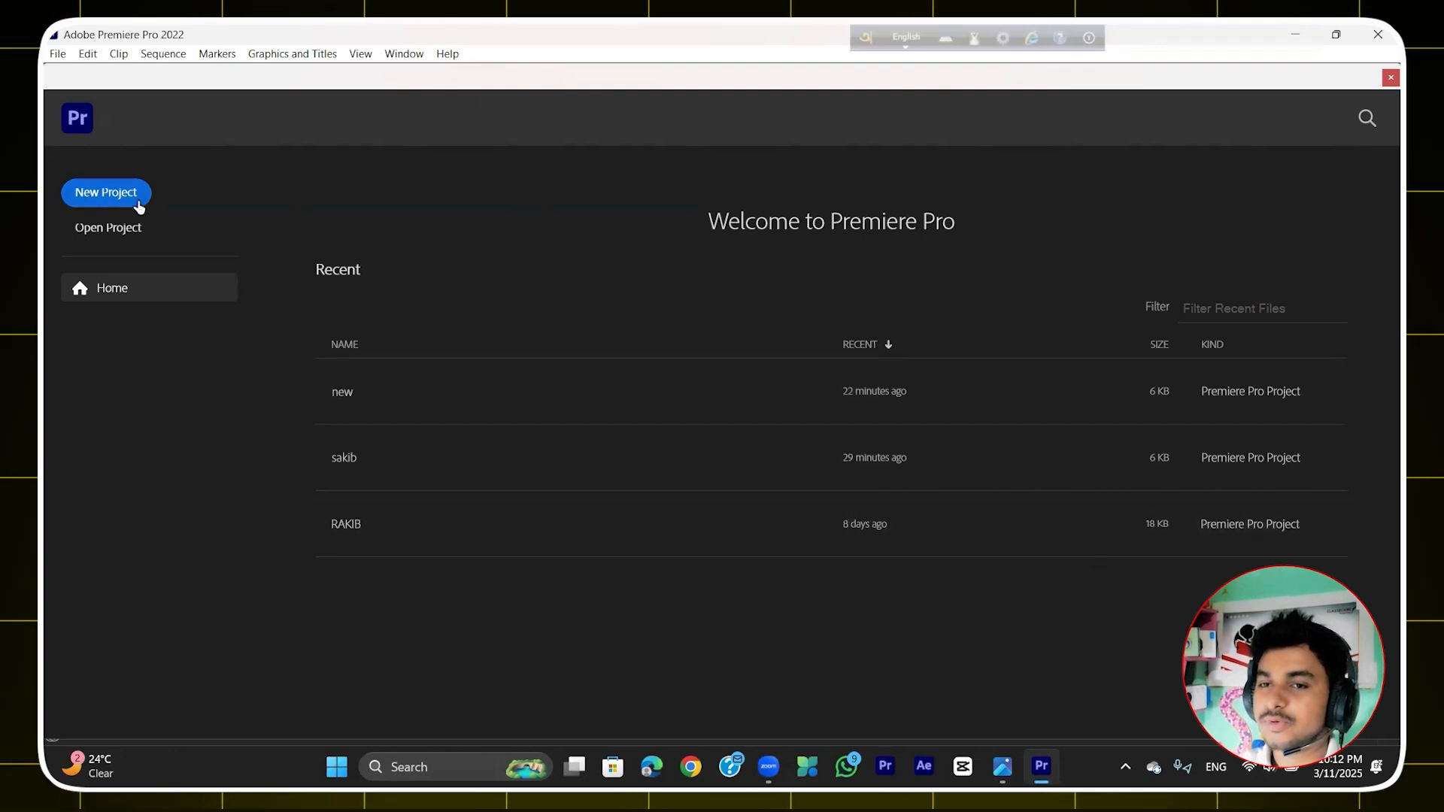
Step: Create a project named new with the new sequence name set to new1, replacing the existing project of that name
click(106, 193)
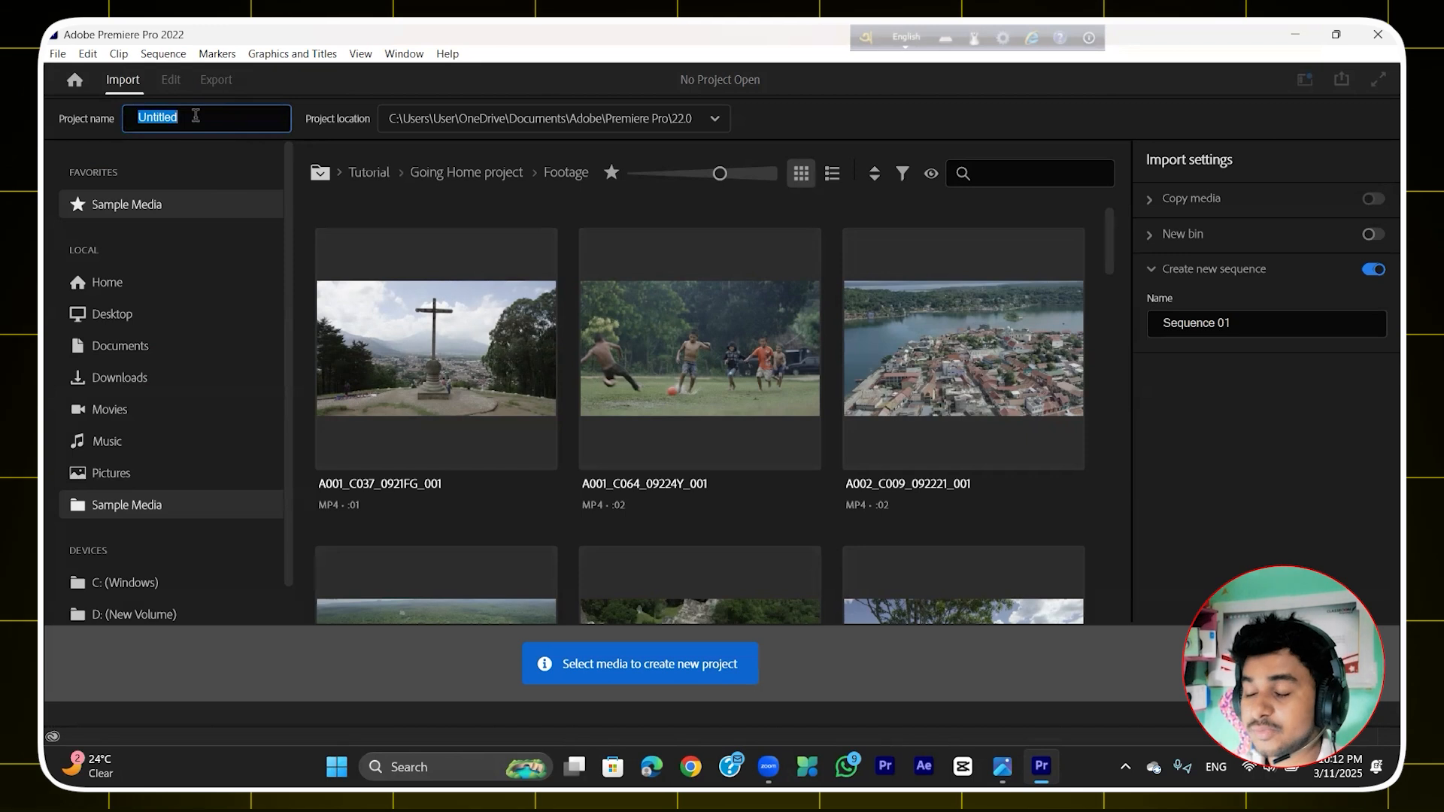
text(new)
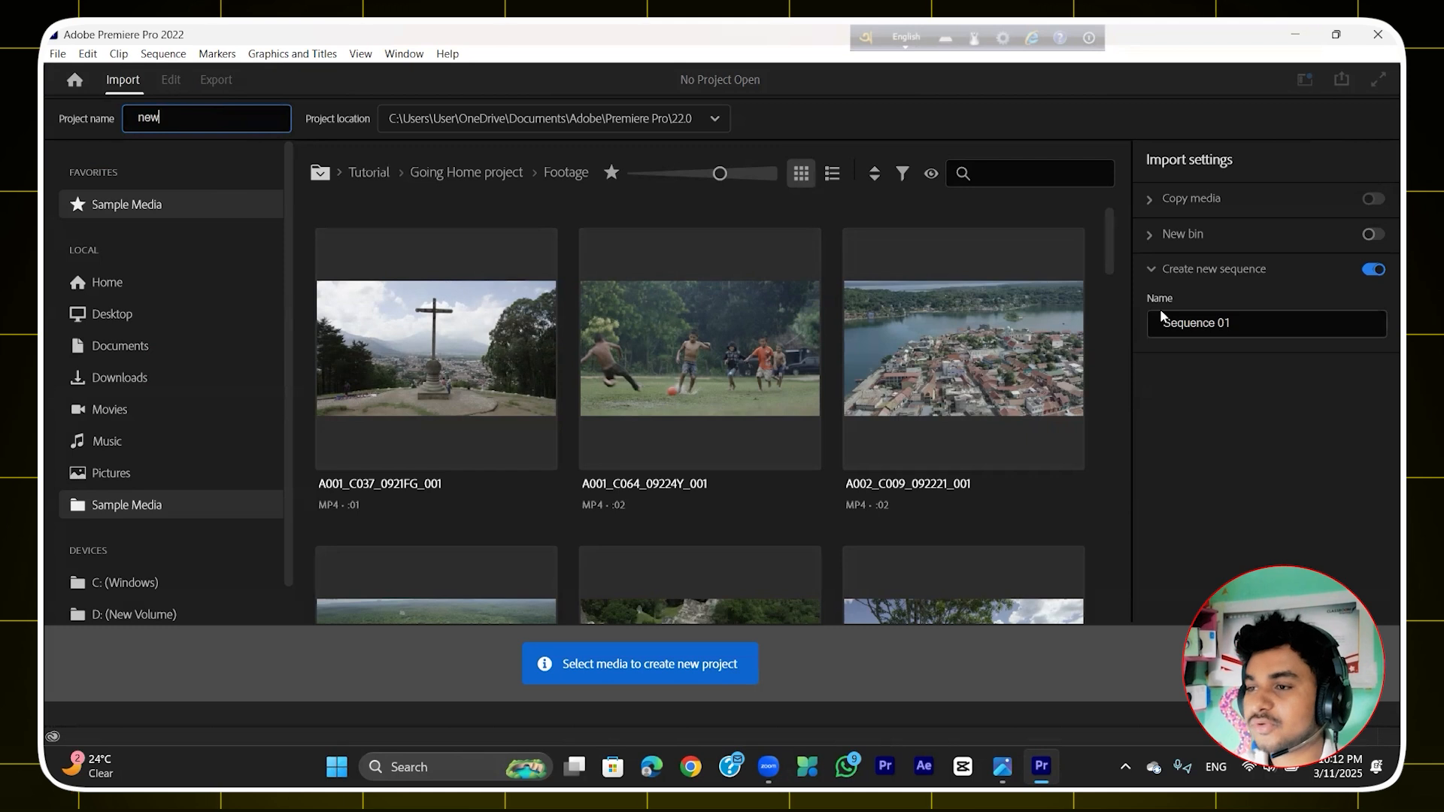
click(1239, 325)
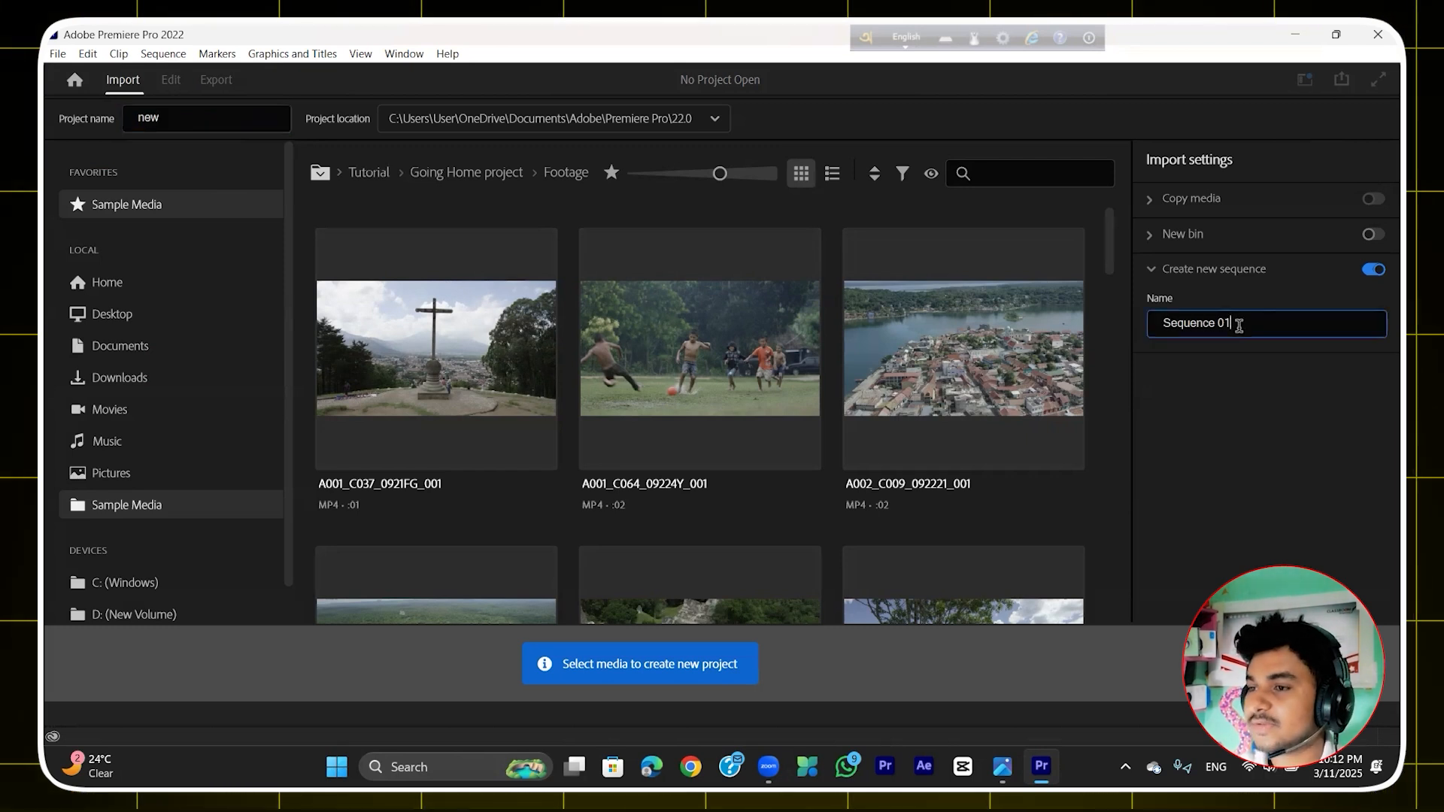
drag(1239, 325, 1151, 327)
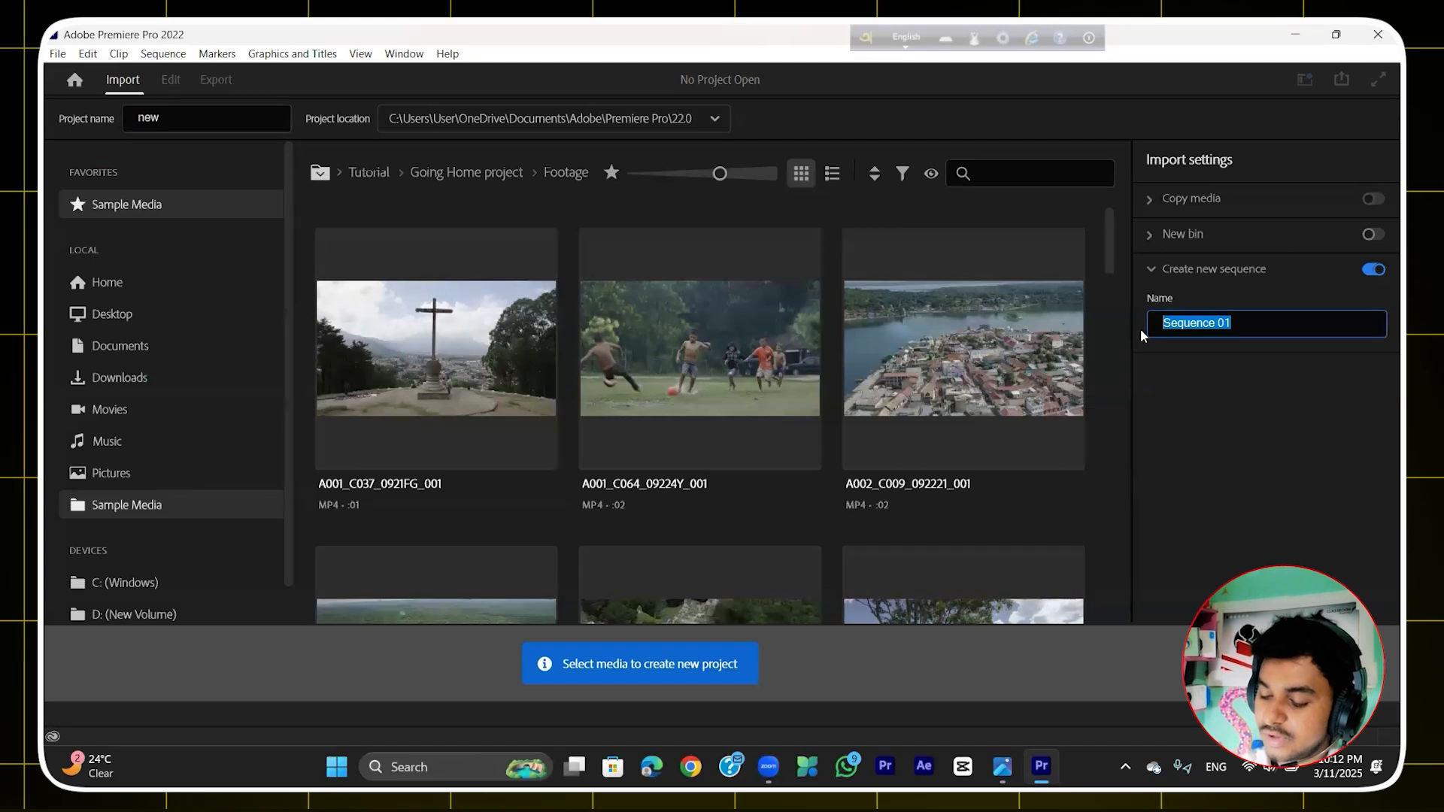
key(BackSpace)
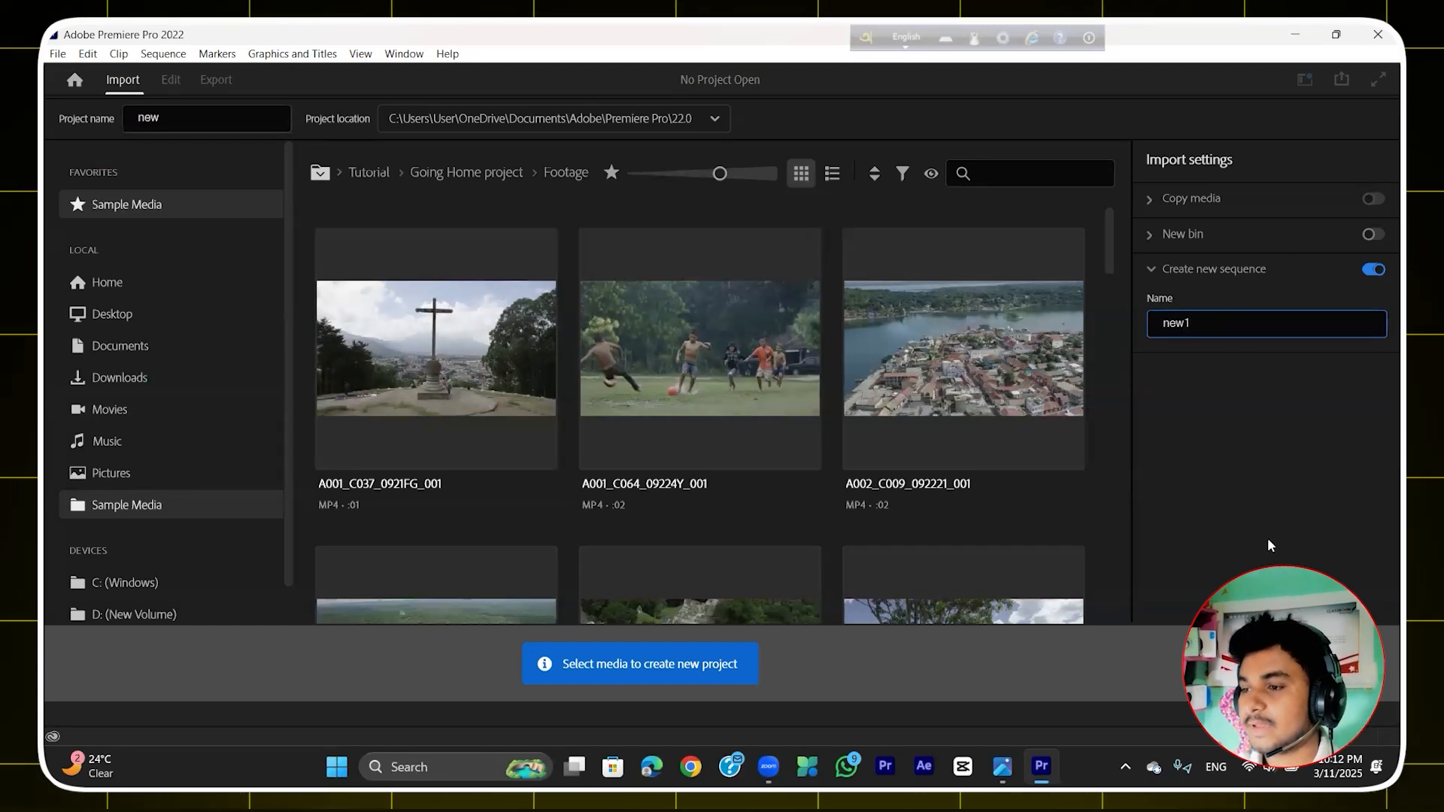
key(Return)
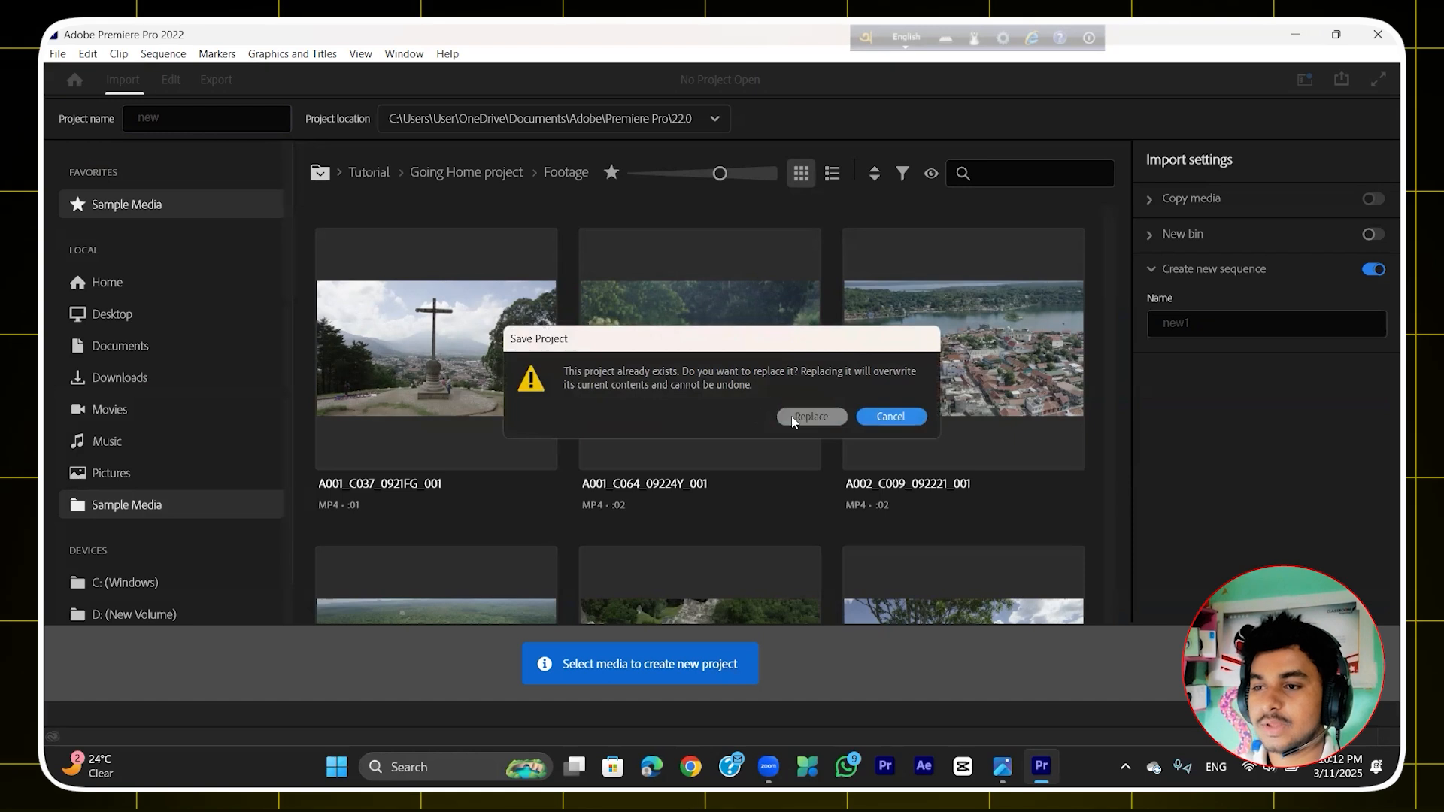
click(793, 419)
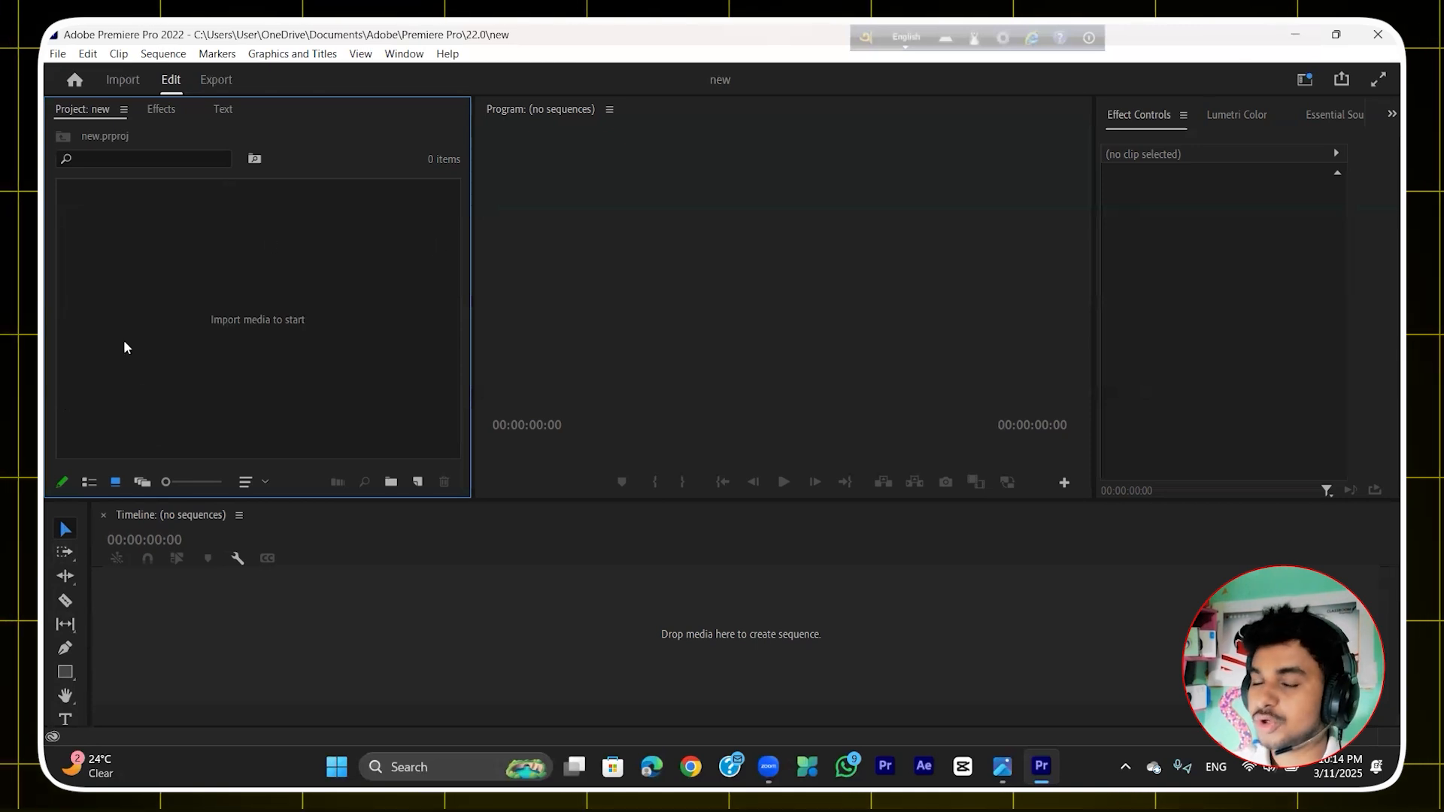
Step: Import the file WhatsApp Video 2024-09-11 at 10.43.42_f7c0a5d1 and create a sequence from it in the empty timeline
double_click(276, 240)
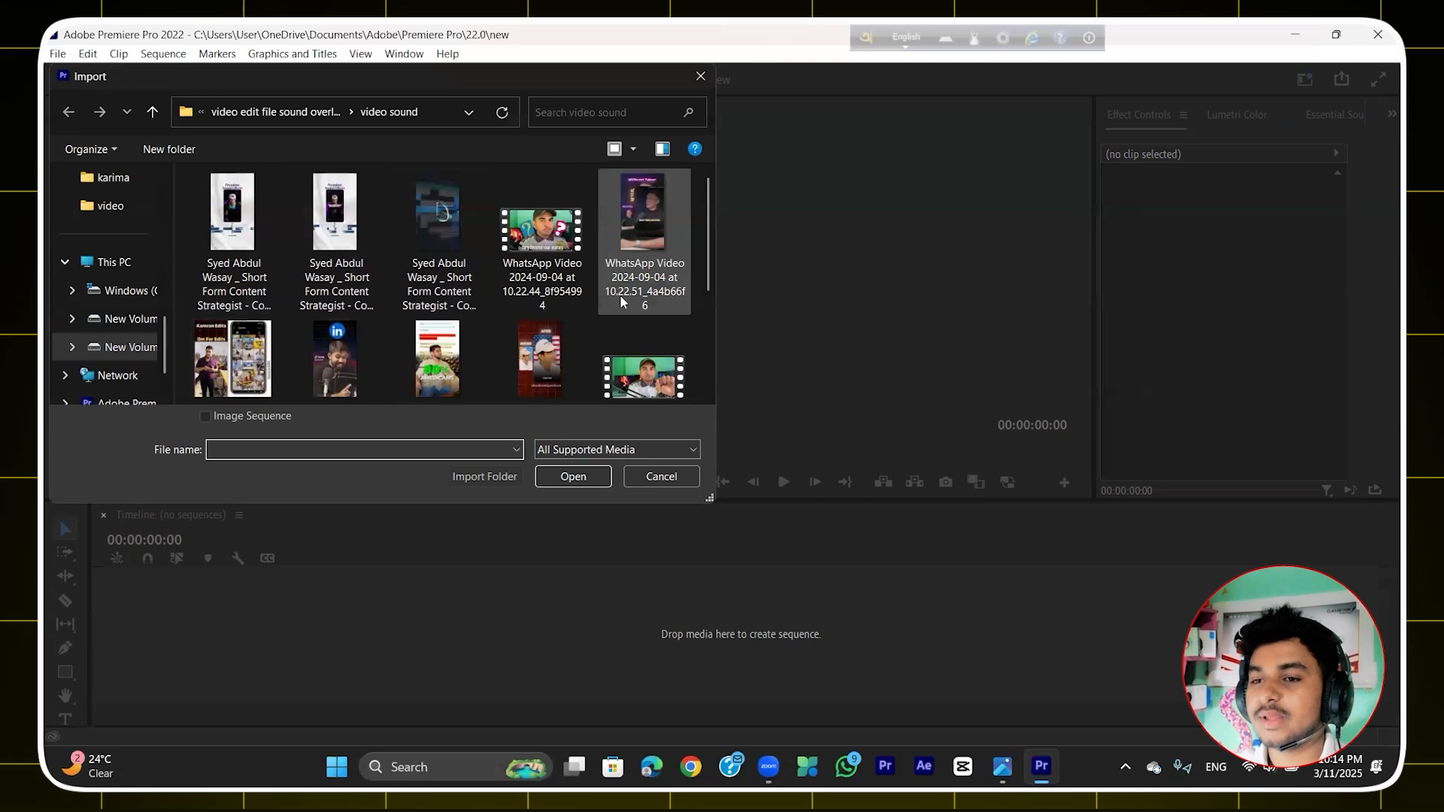
scroll(621, 301, down, 3)
click(362, 334)
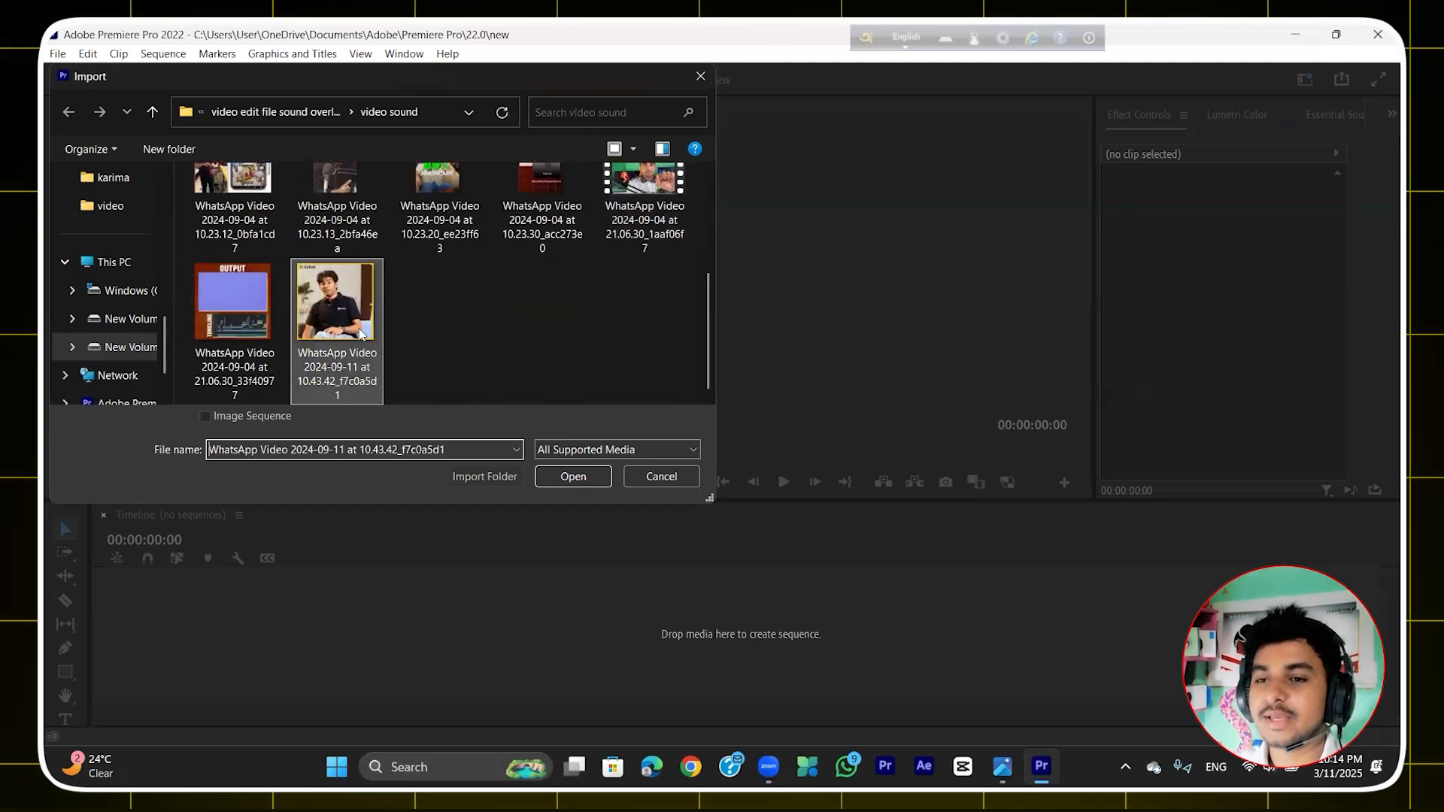
click(557, 477)
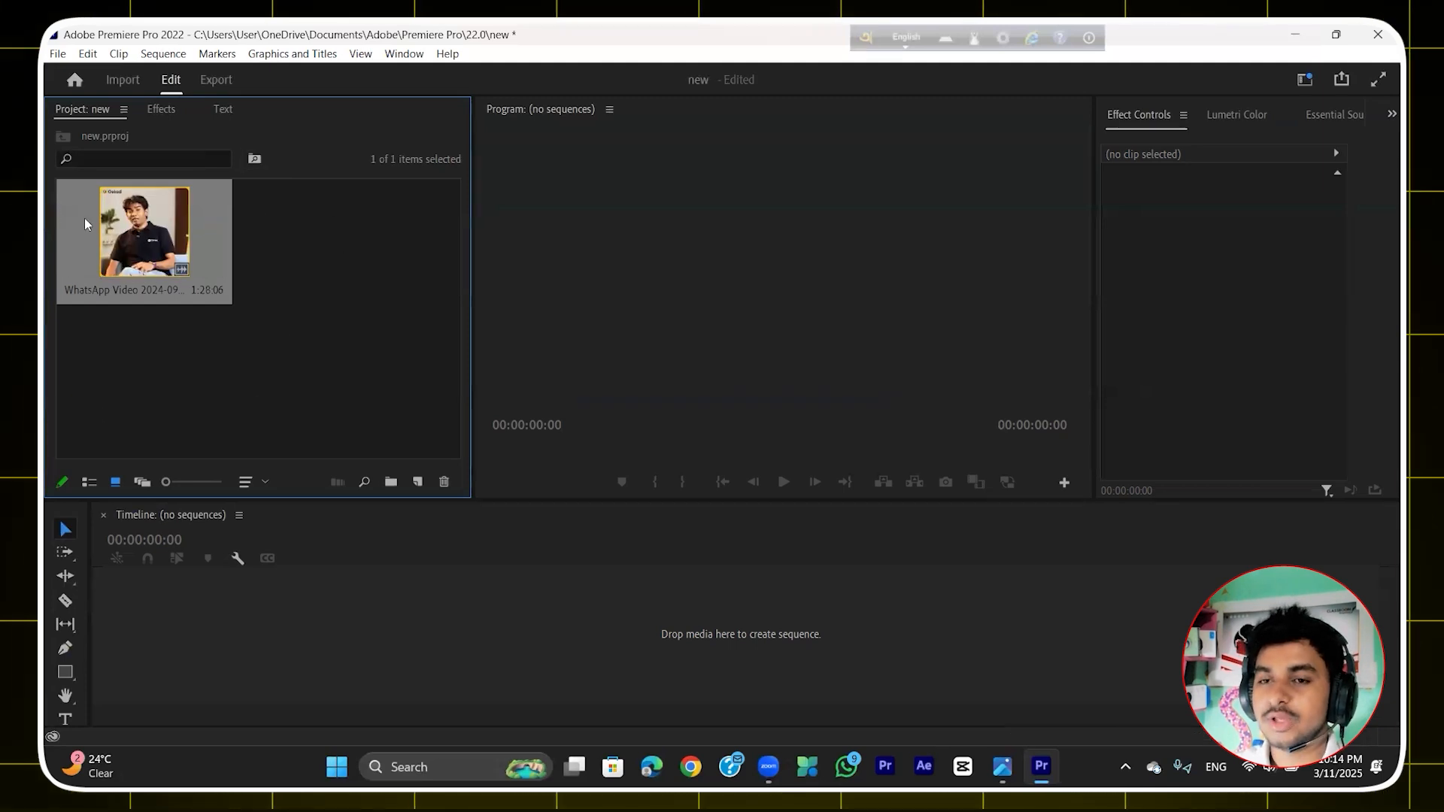
drag(132, 217, 150, 560)
drag(134, 626, 137, 627)
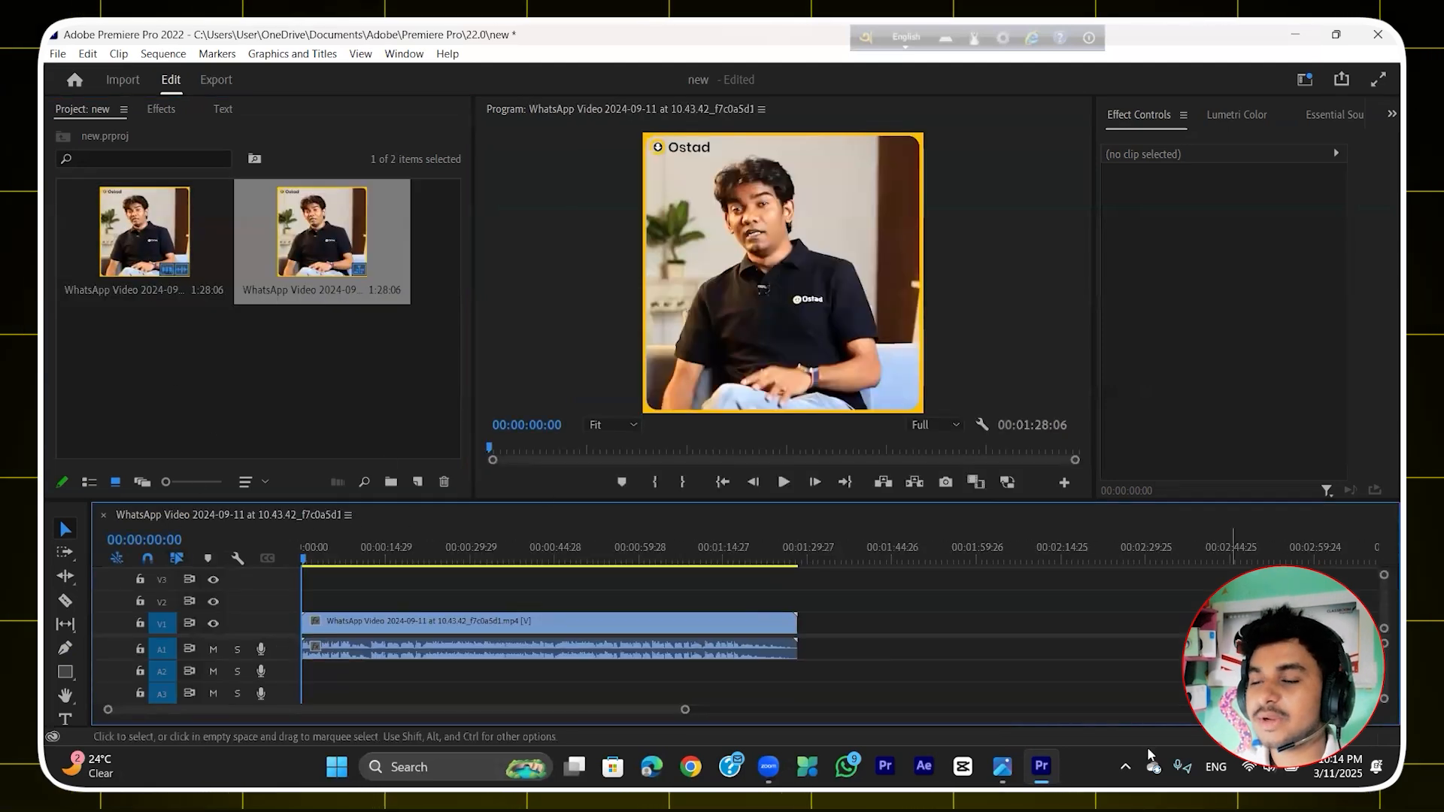
Step: Delete the video and audio clip from the timeline and place it again at the start of tracks V1 and A1
drag(589, 606, 542, 681)
key(Delete)
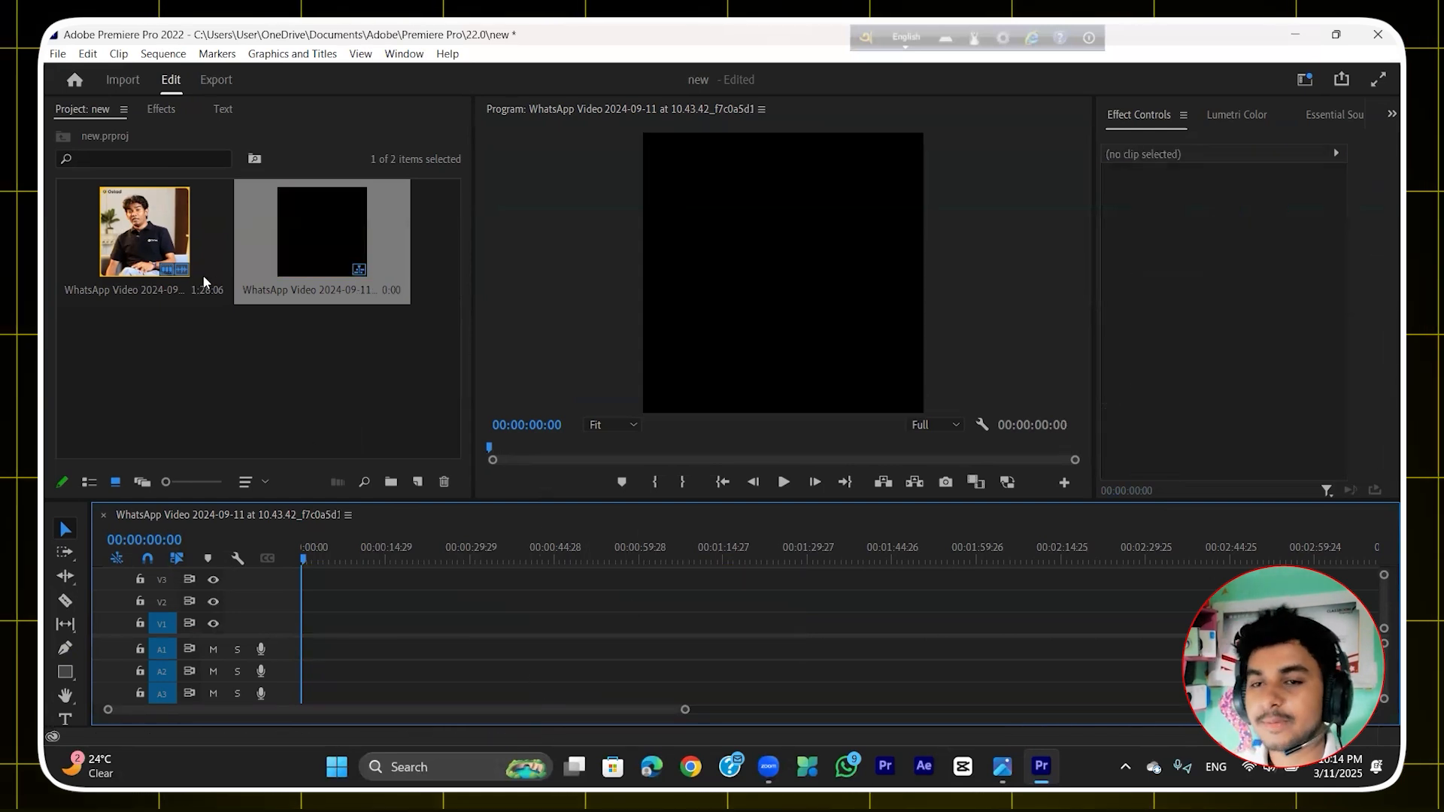
drag(192, 271, 399, 618)
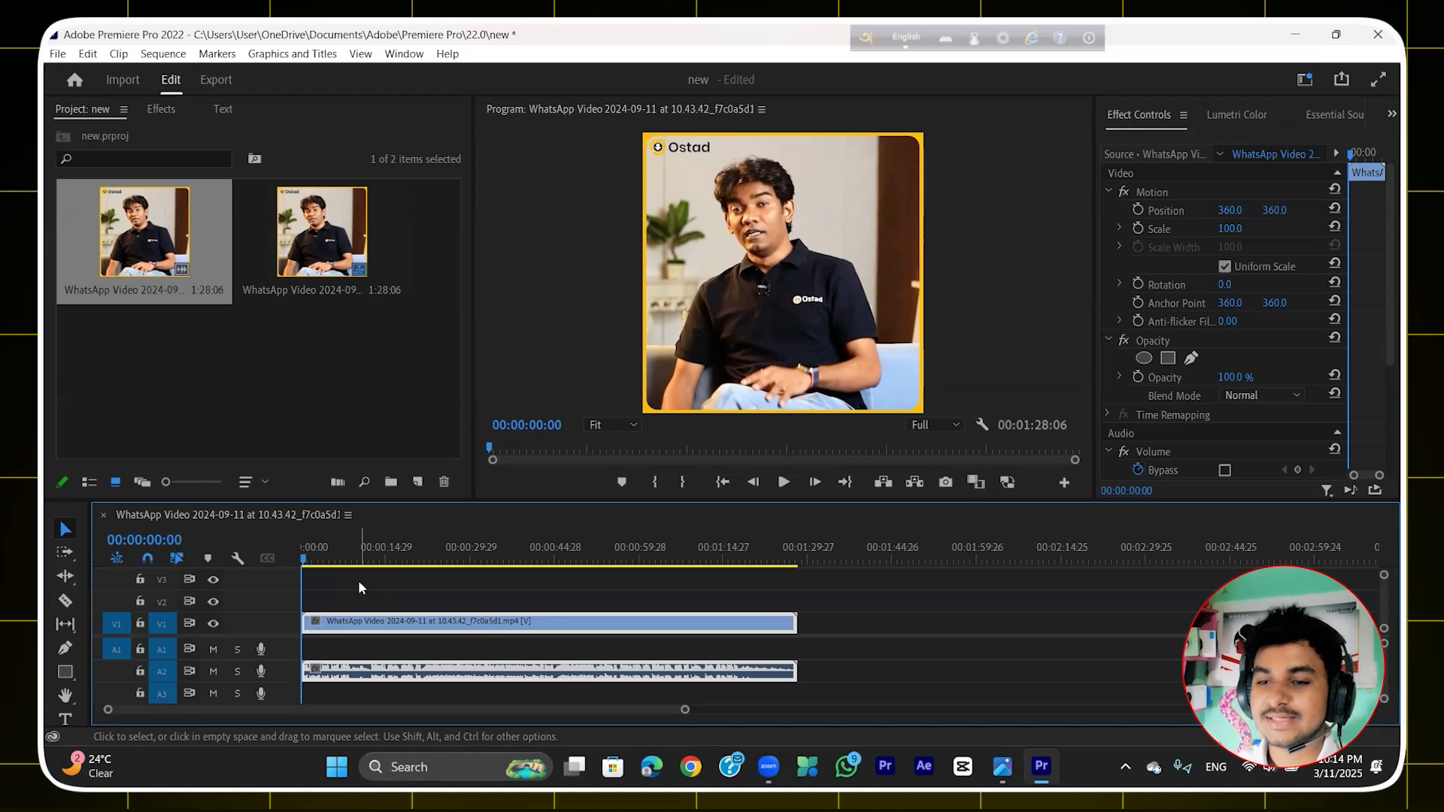
drag(380, 671, 371, 651)
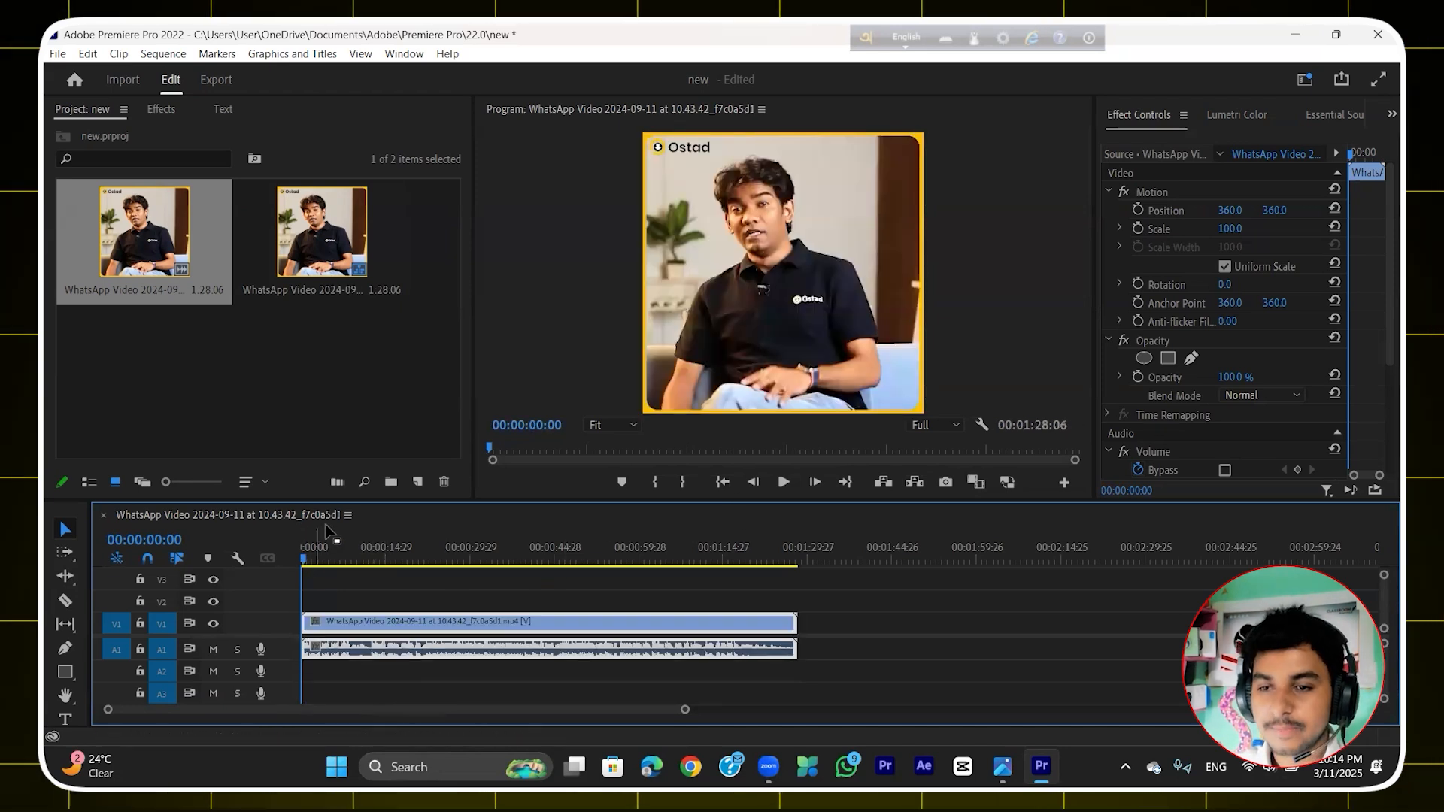
Step: Enlarge the timeline area slightly and zoom in on the sequence's time scale
drag(349, 500, 350, 491)
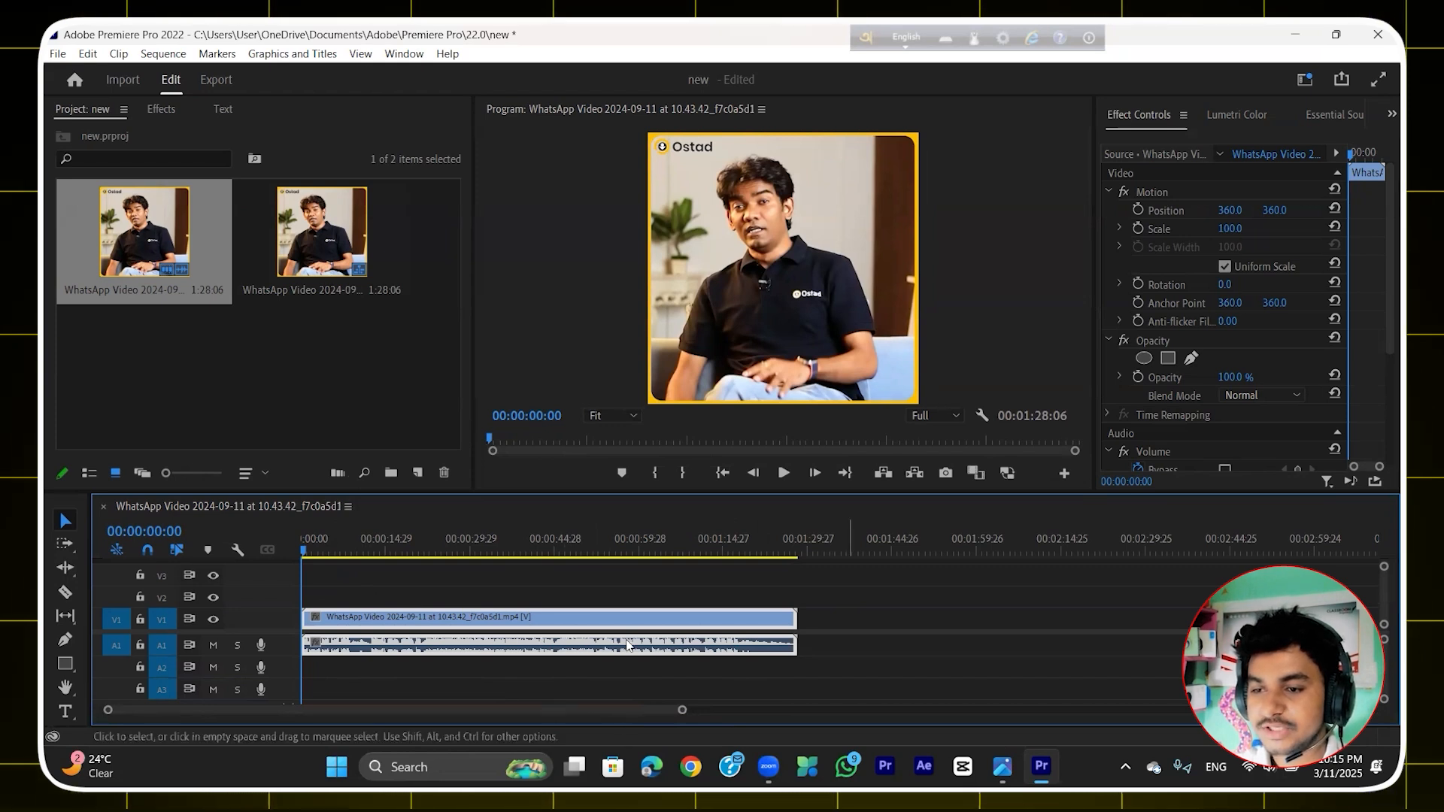
click(166, 707)
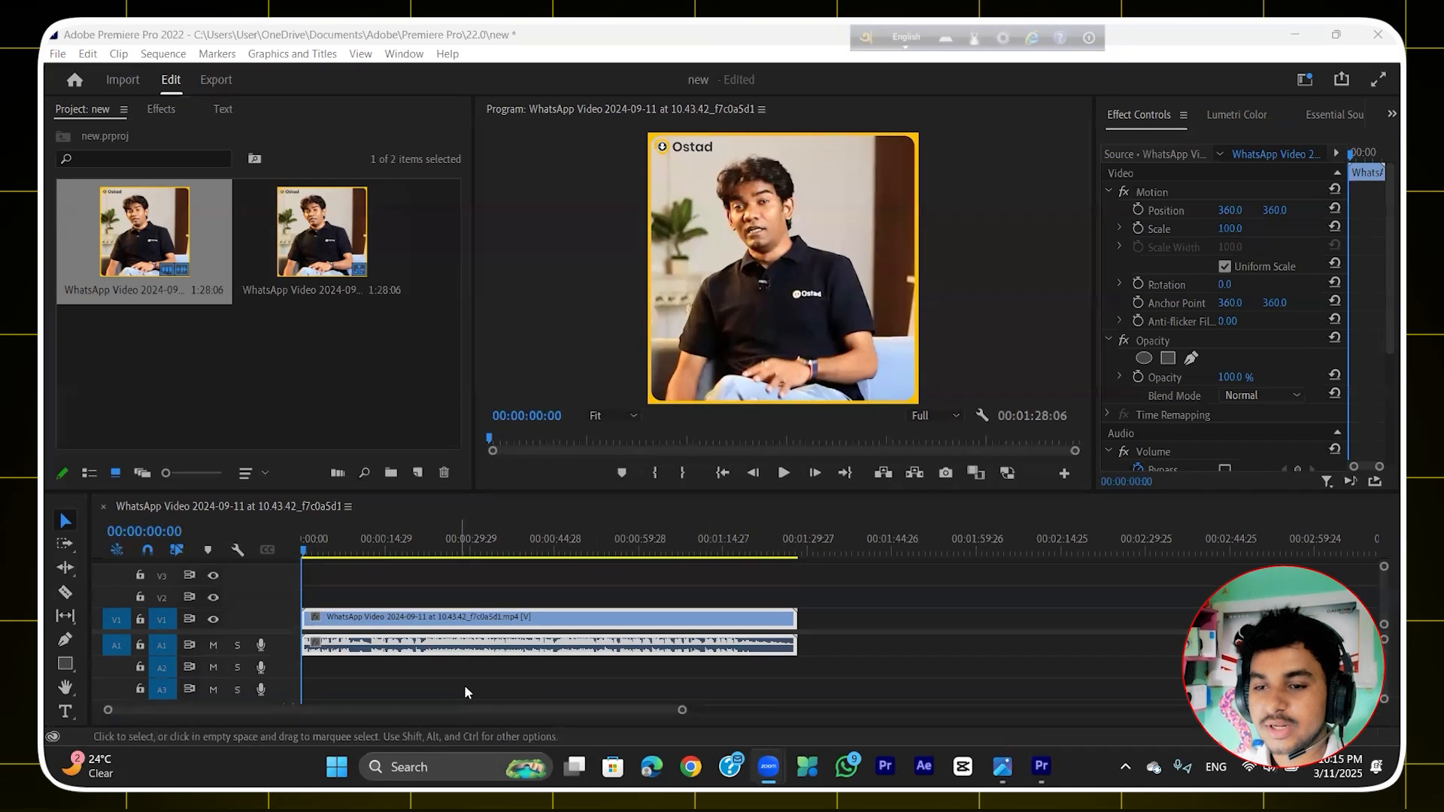
click(680, 712)
drag(681, 712, 782, 697)
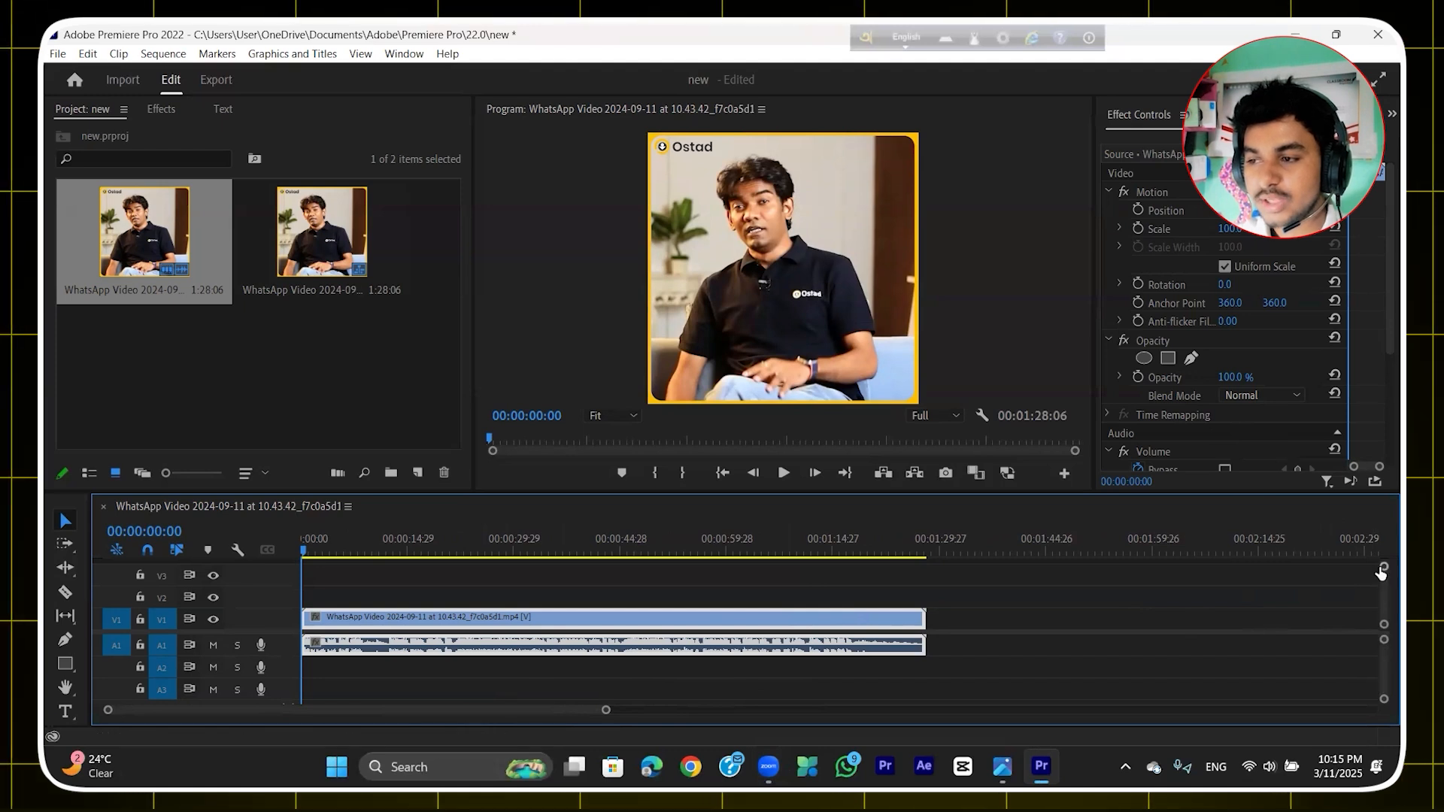
Step: Expand the Video 1 and Audio 1 tracks to show the thumbnail and full waveform, and collapse both again
mouse_move(1380, 572)
mouse_down()
mouse_move(1380, 555)
mouse_move(1381, 571)
mouse_up()
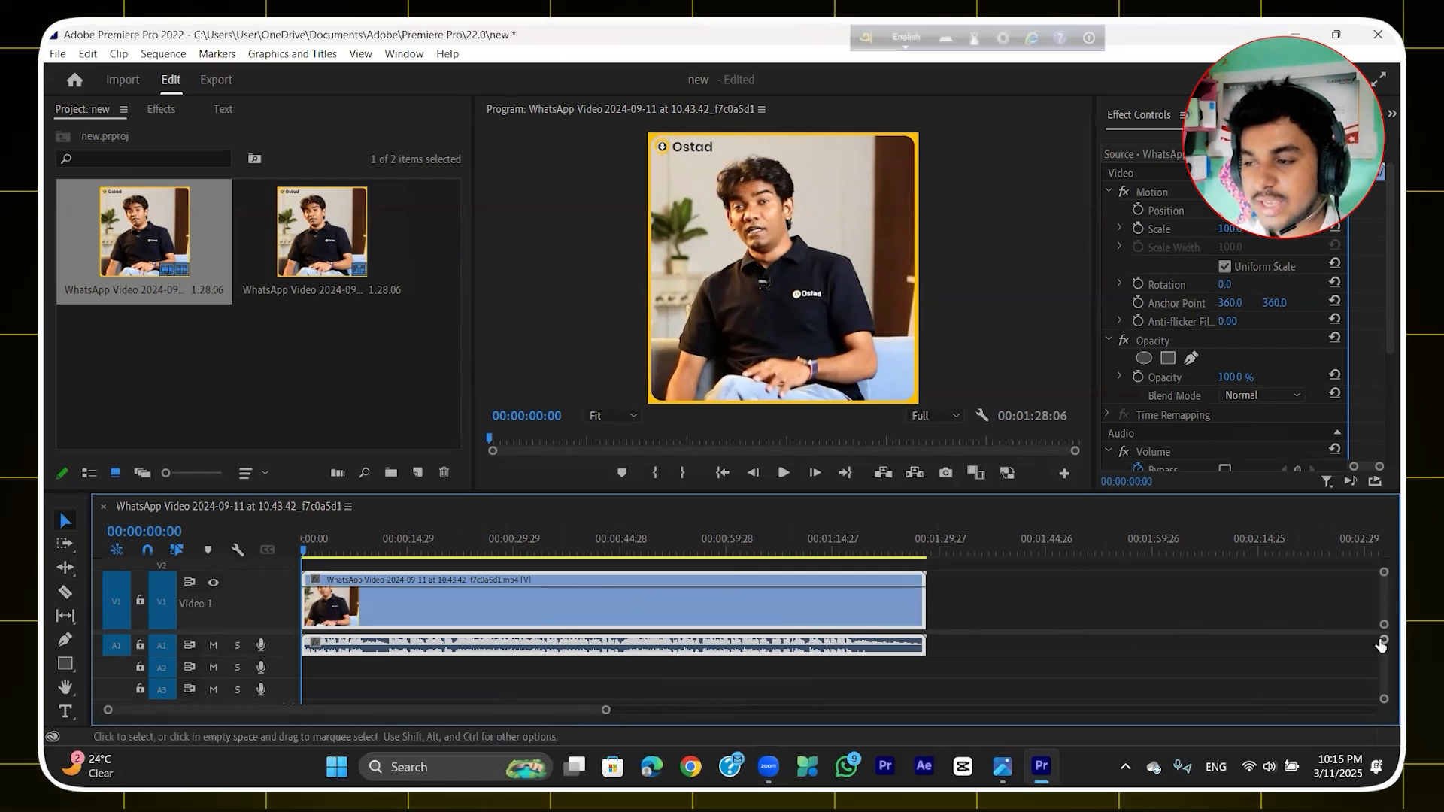
drag(1383, 640, 1379, 641)
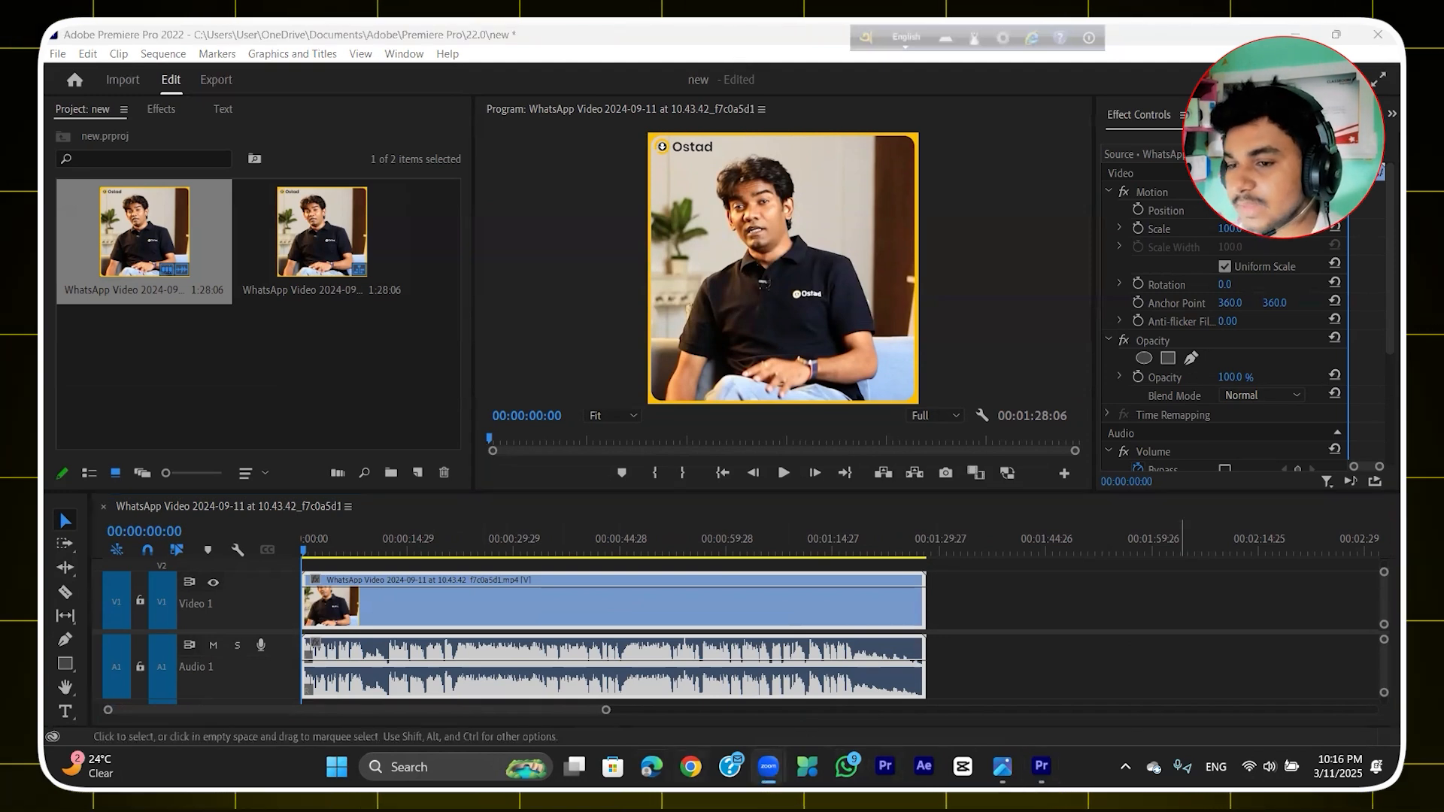
drag(1382, 693, 1382, 699)
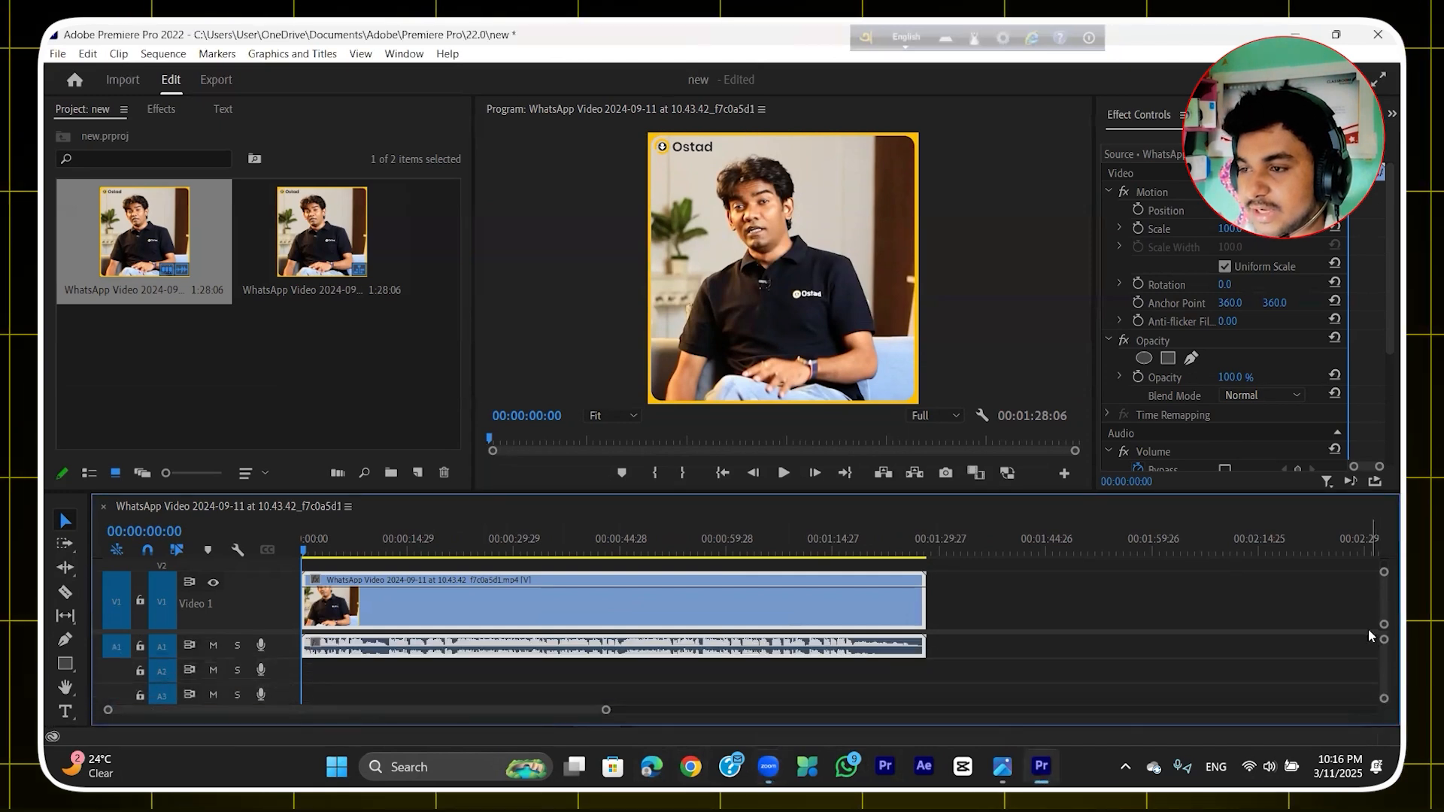
drag(1384, 572, 1383, 564)
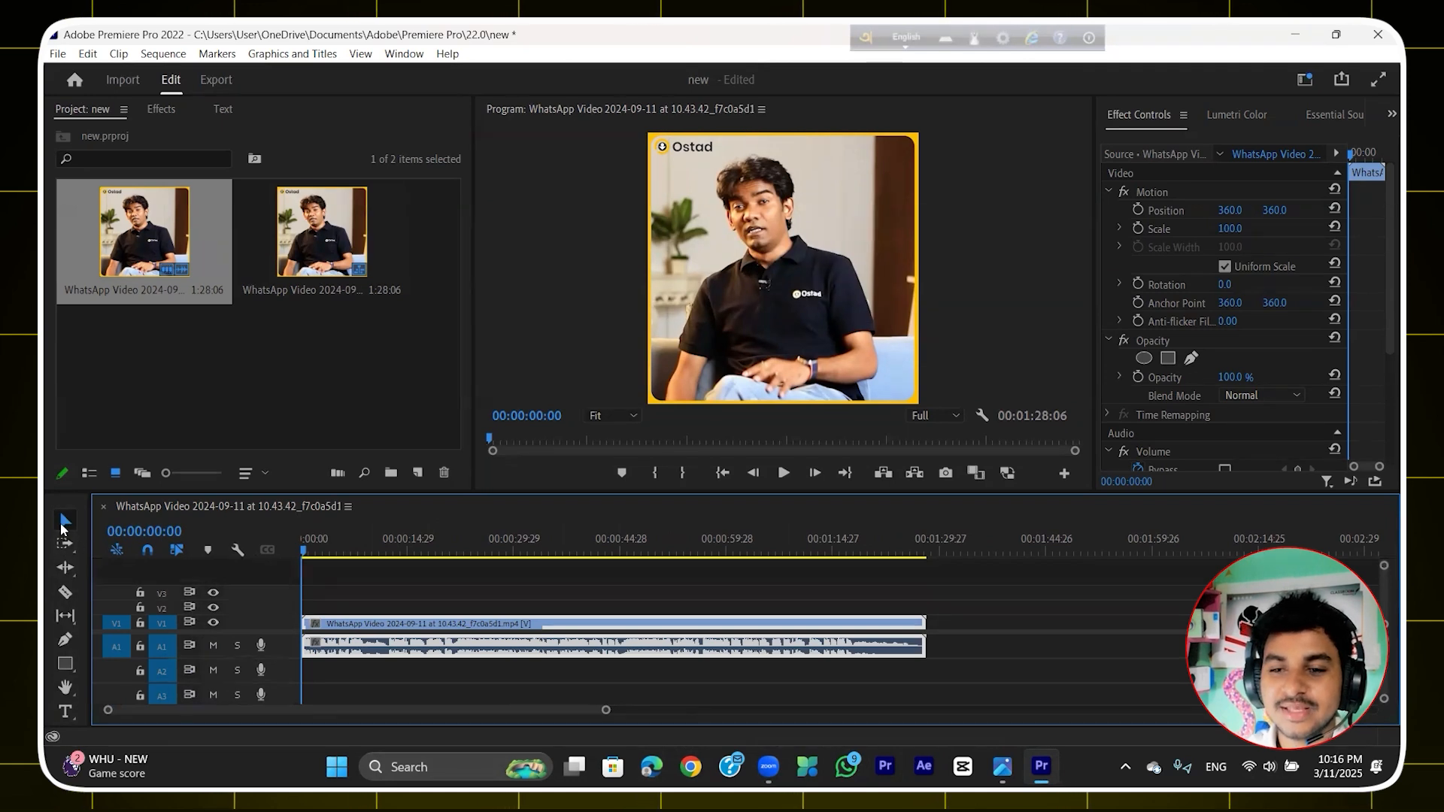
Step: Try out the Track Select Forward, Ripple Edit and Razor tools, moving the playhead to 00:00:13:06
click(368, 608)
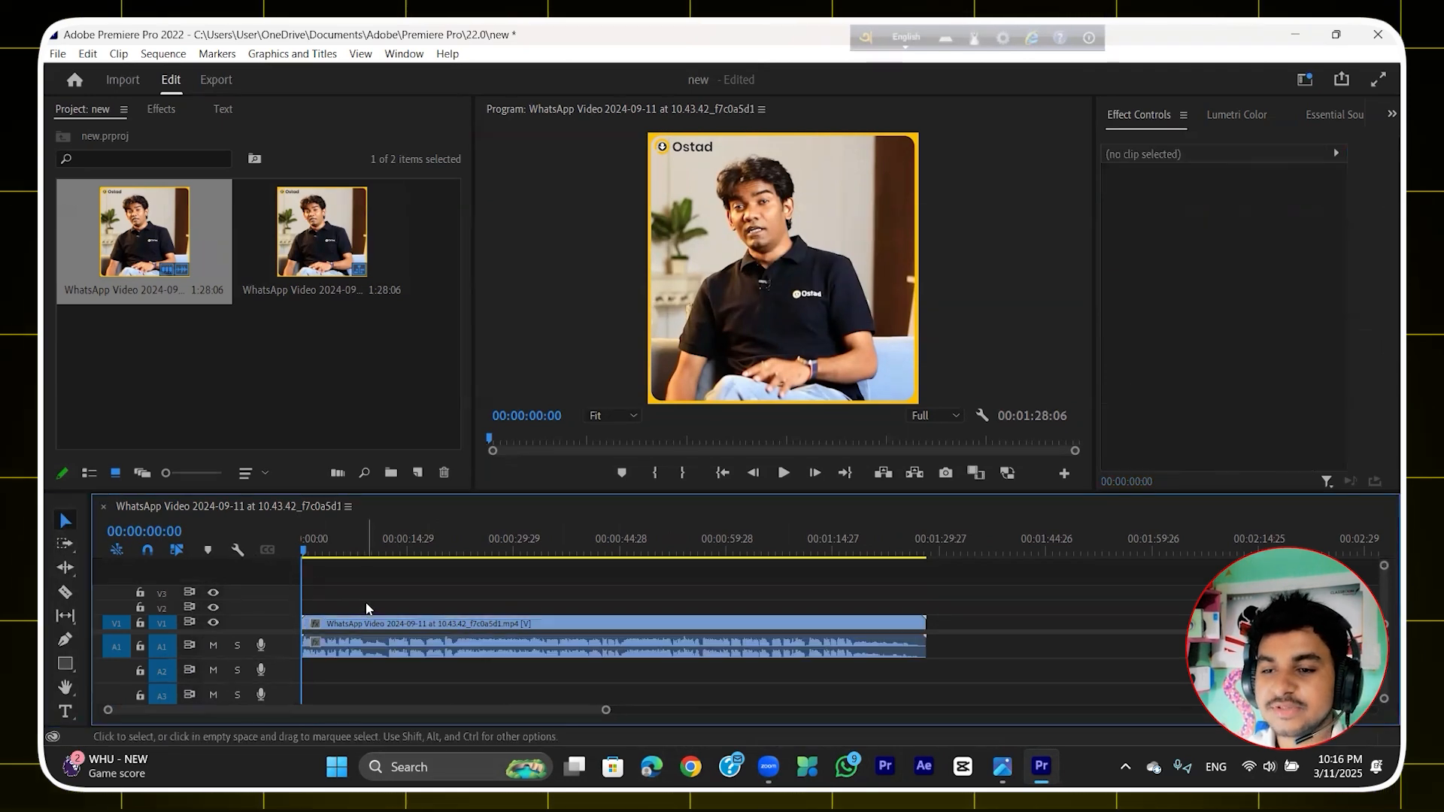
click(66, 543)
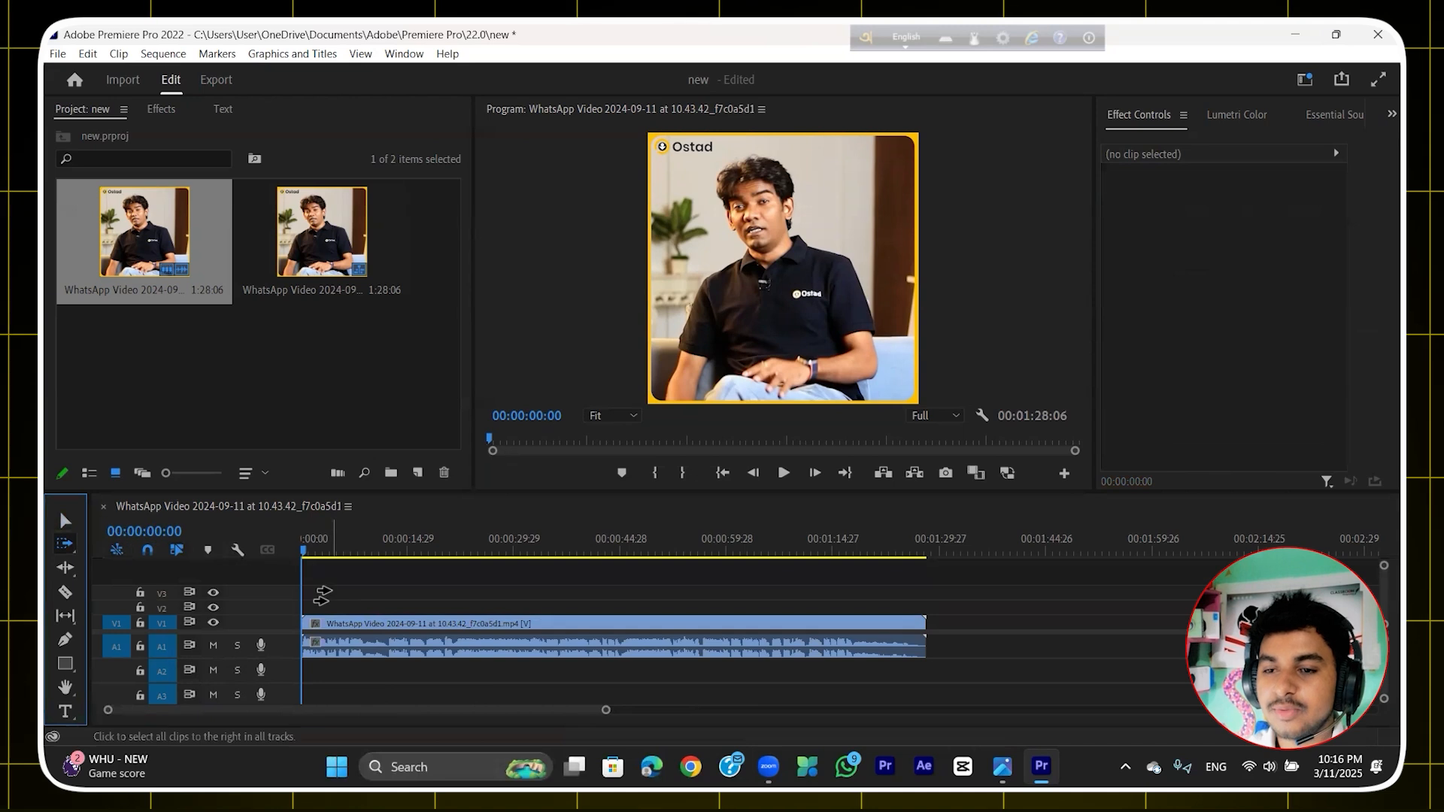
drag(306, 555, 394, 556)
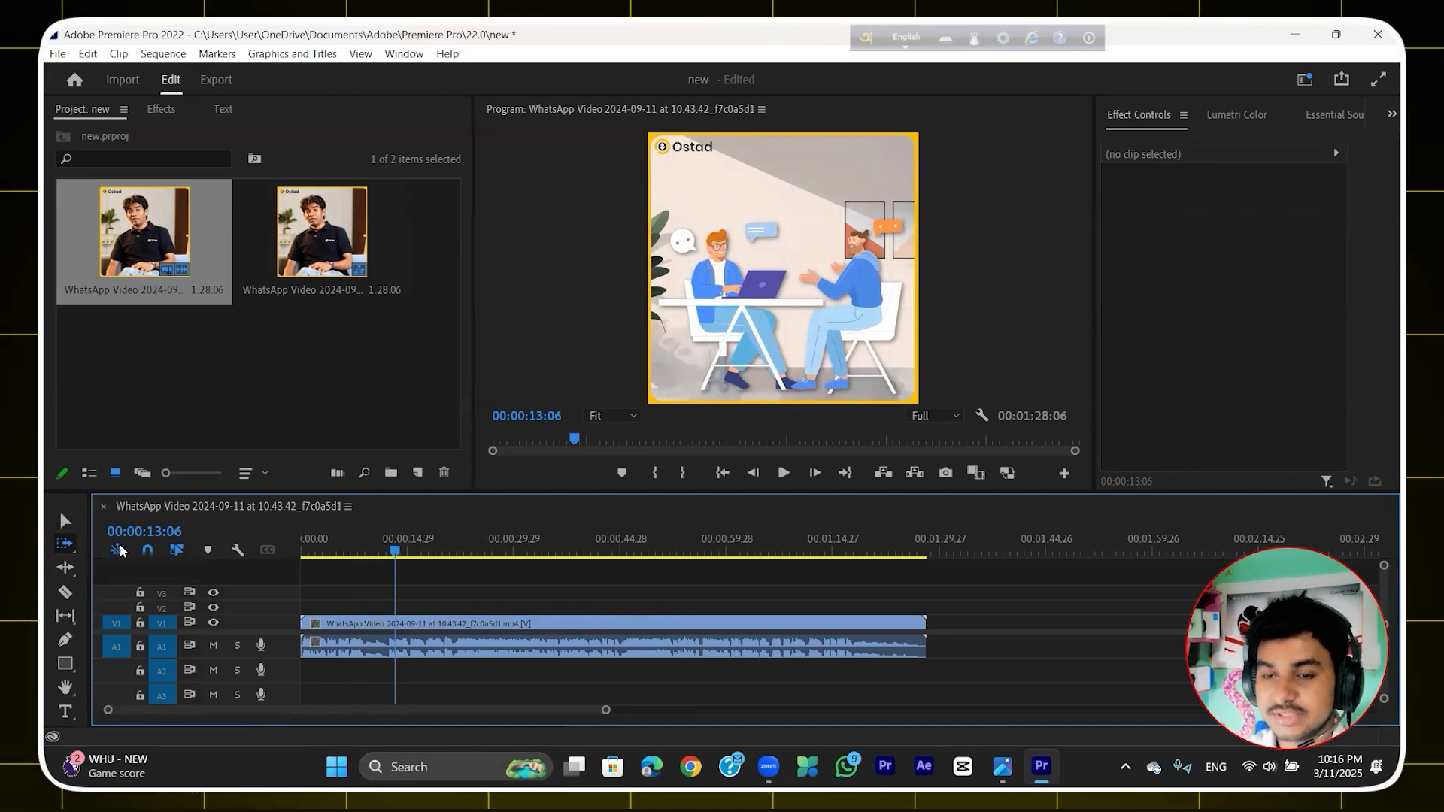
click(65, 573)
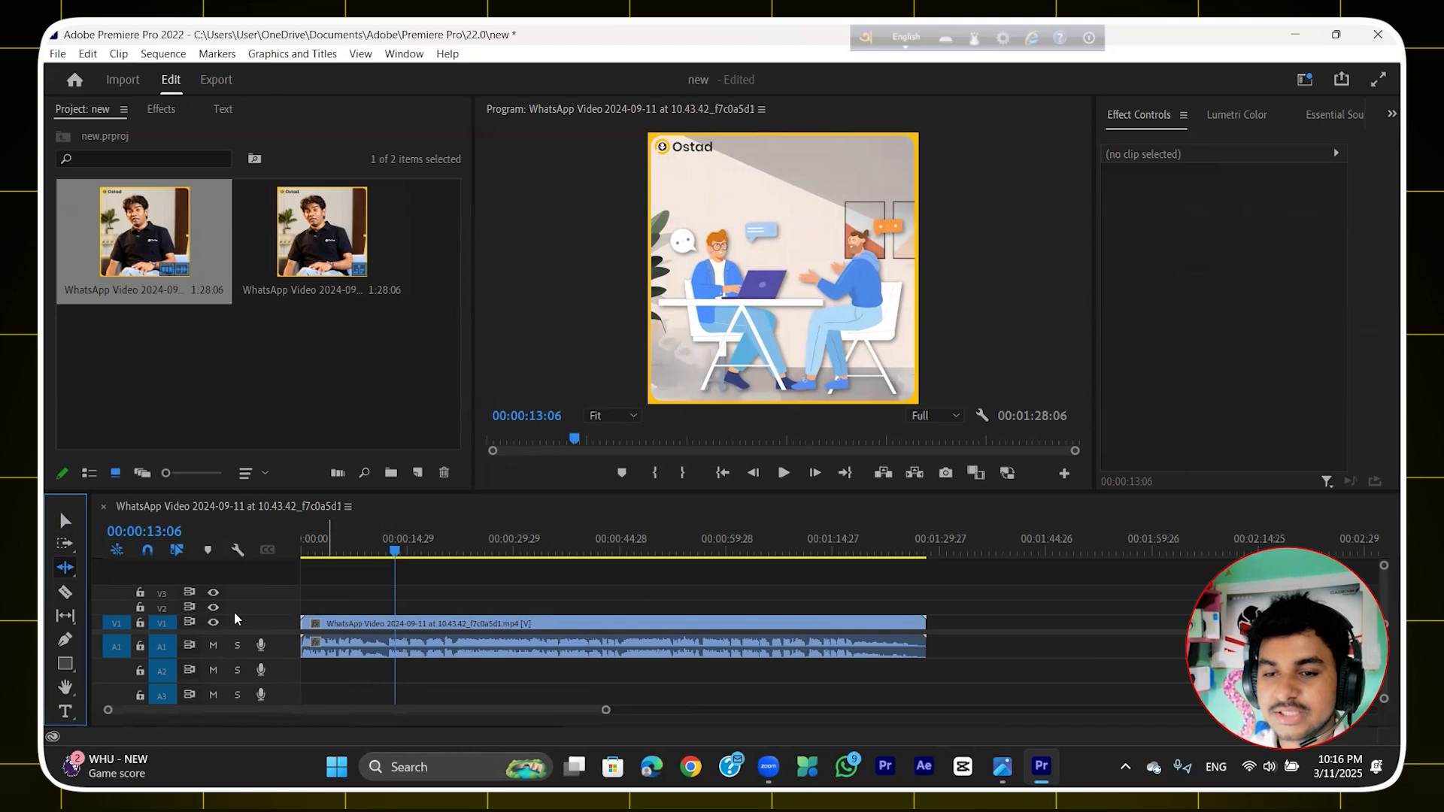
key(c)
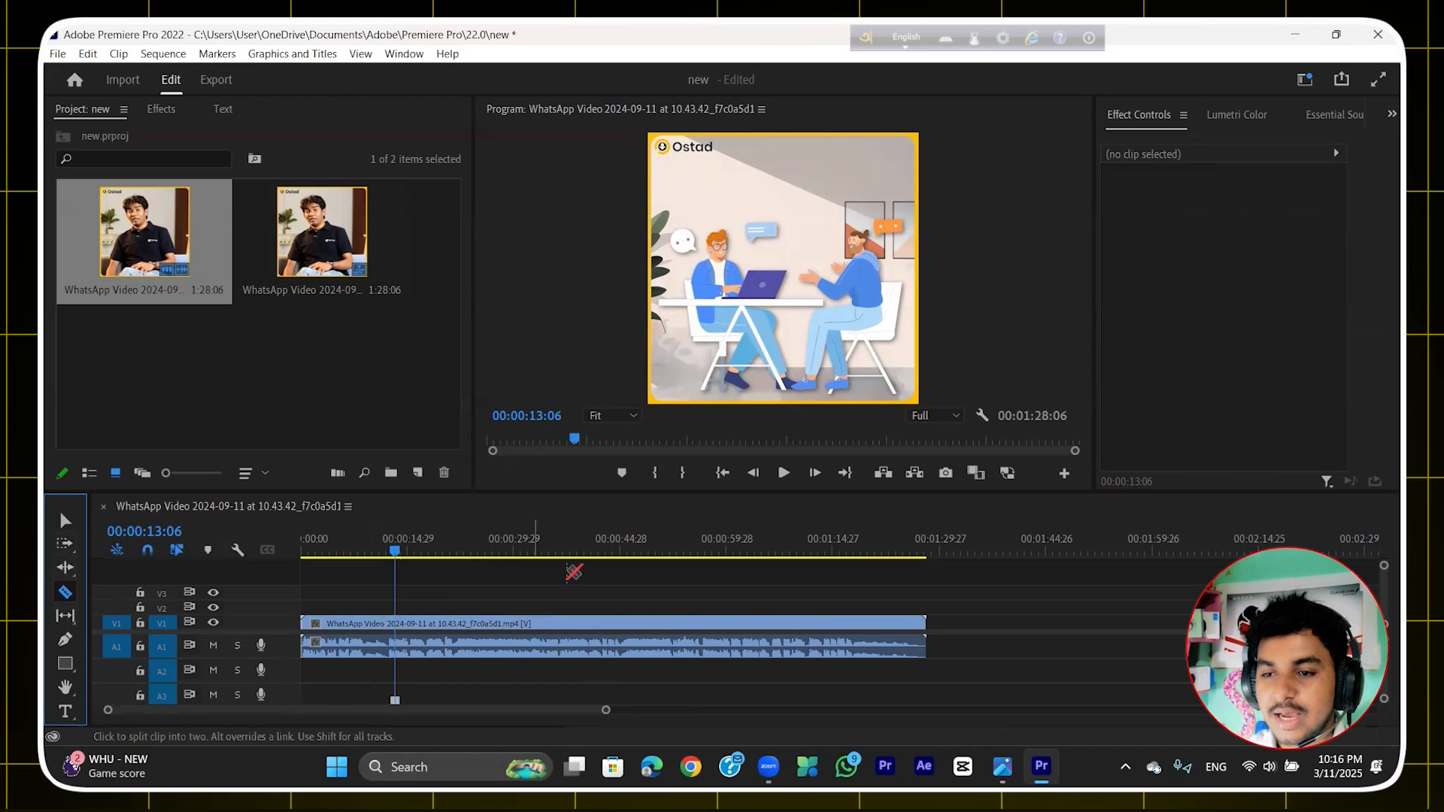
key(v)
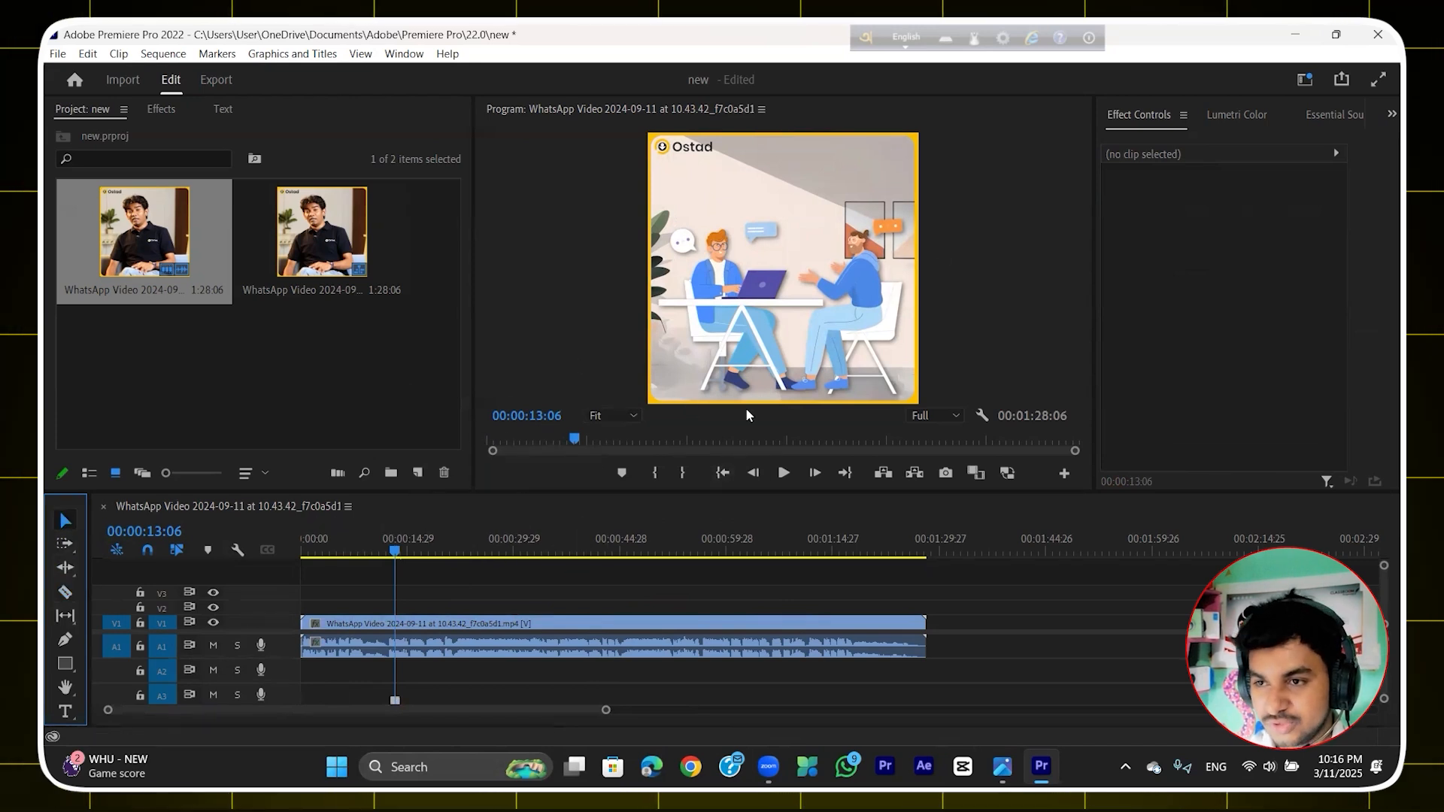
Step: Try splitting the clip at 00:00:15:17 with the Razor tool and deleting the part before the cut, and undo both edits
click(65, 592)
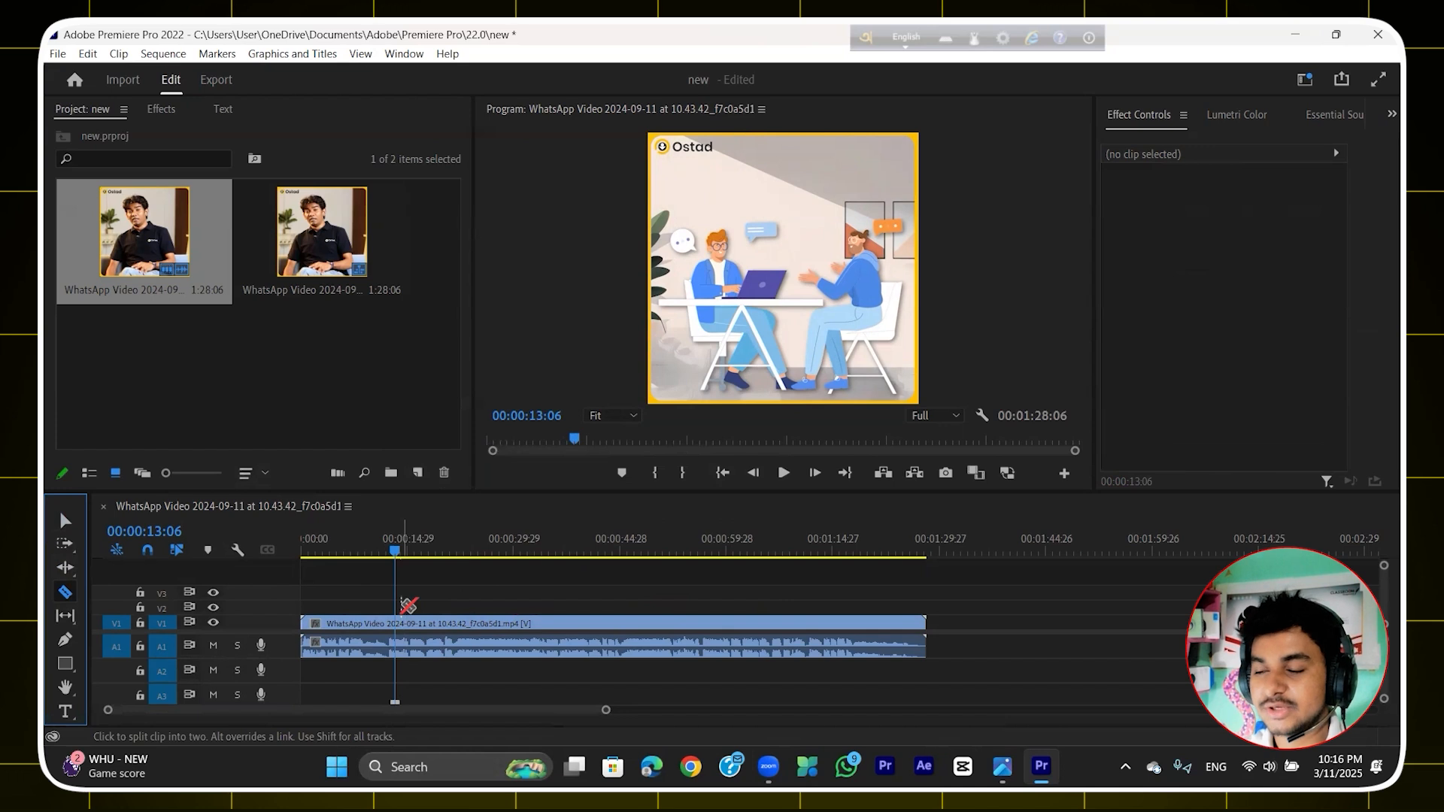
drag(397, 561, 411, 561)
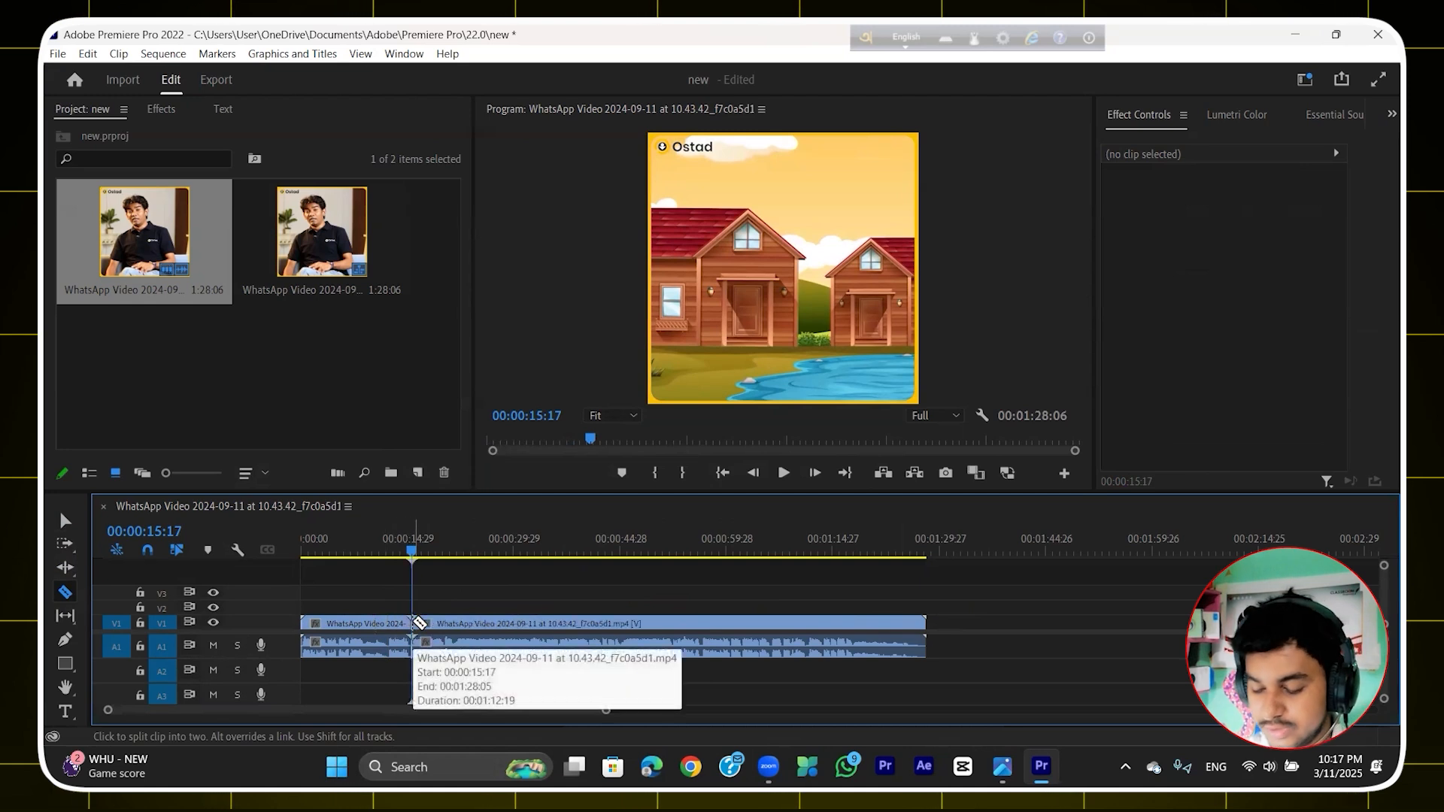
click(64, 520)
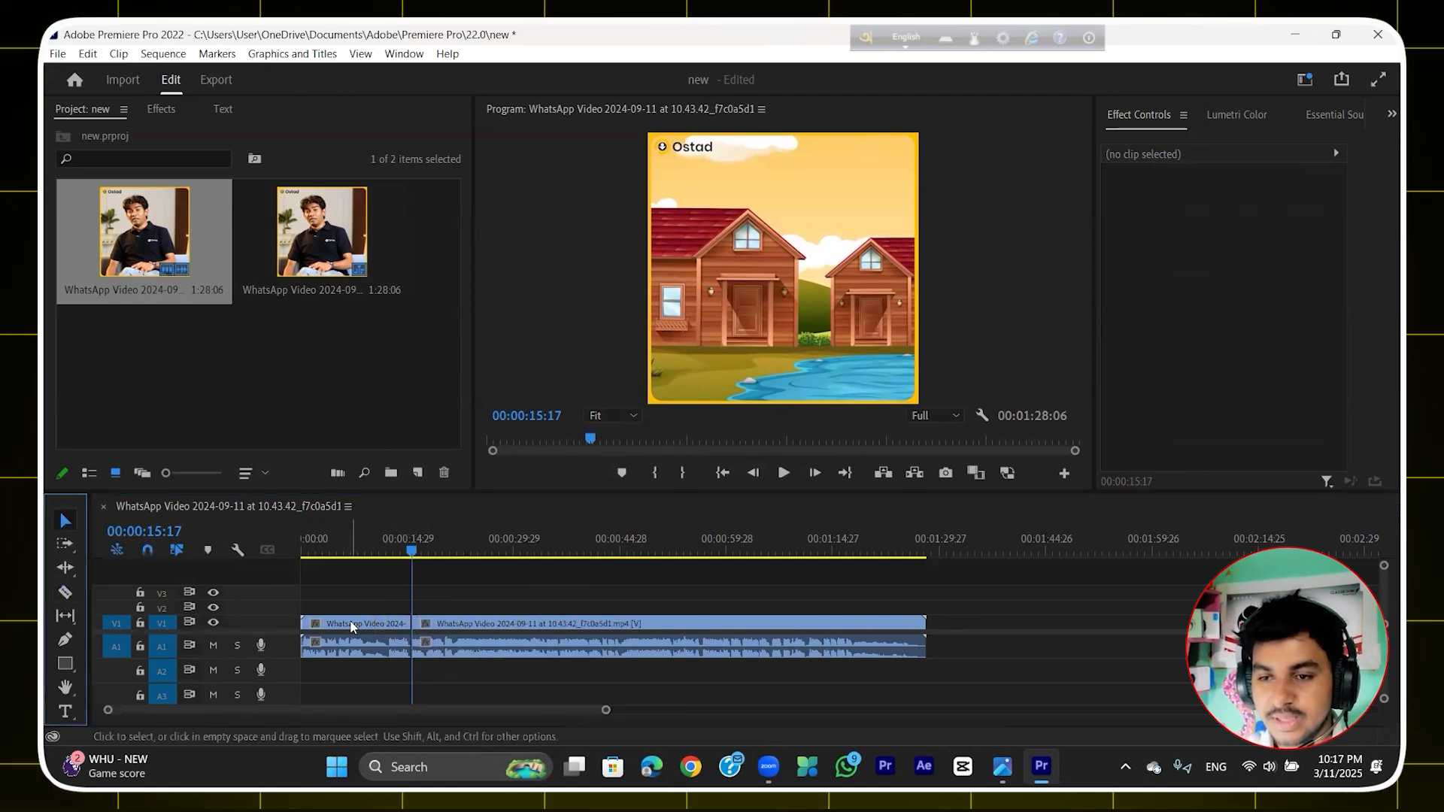
click(316, 624)
key(Delete)
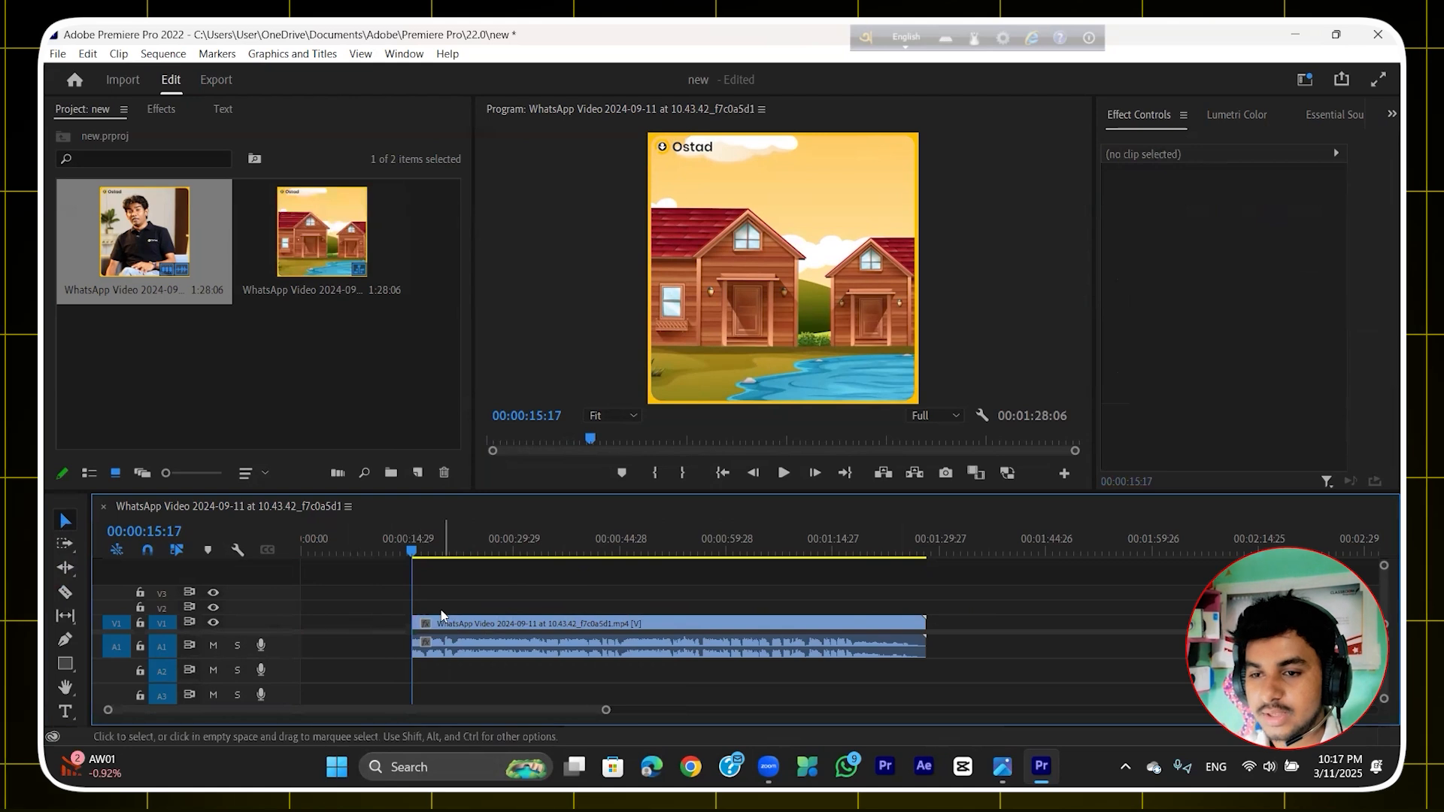
key(ctrl+z)
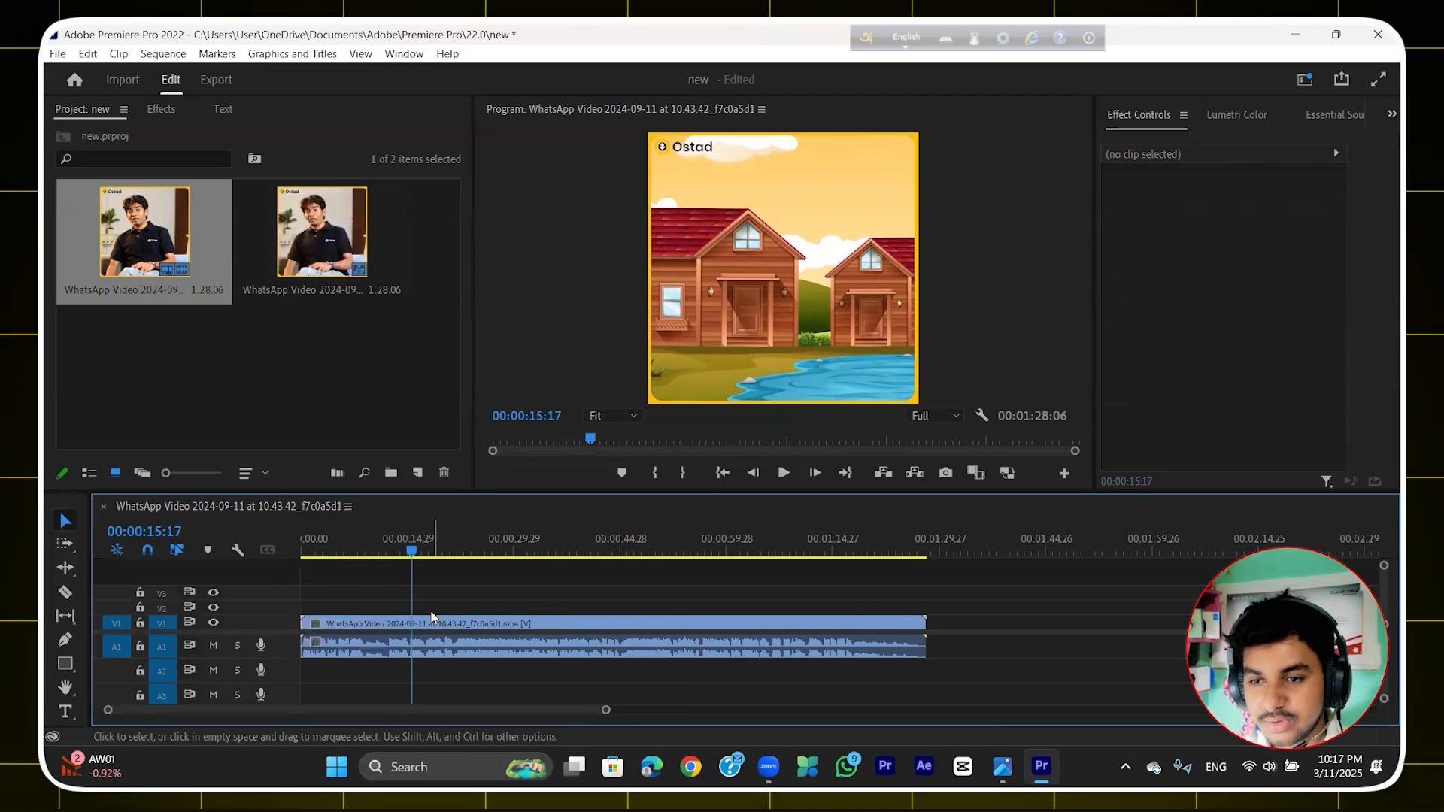
Step: Delete the whole clip from the timeline and undo it, and move the playhead to 00:00:16:20
click(430, 626)
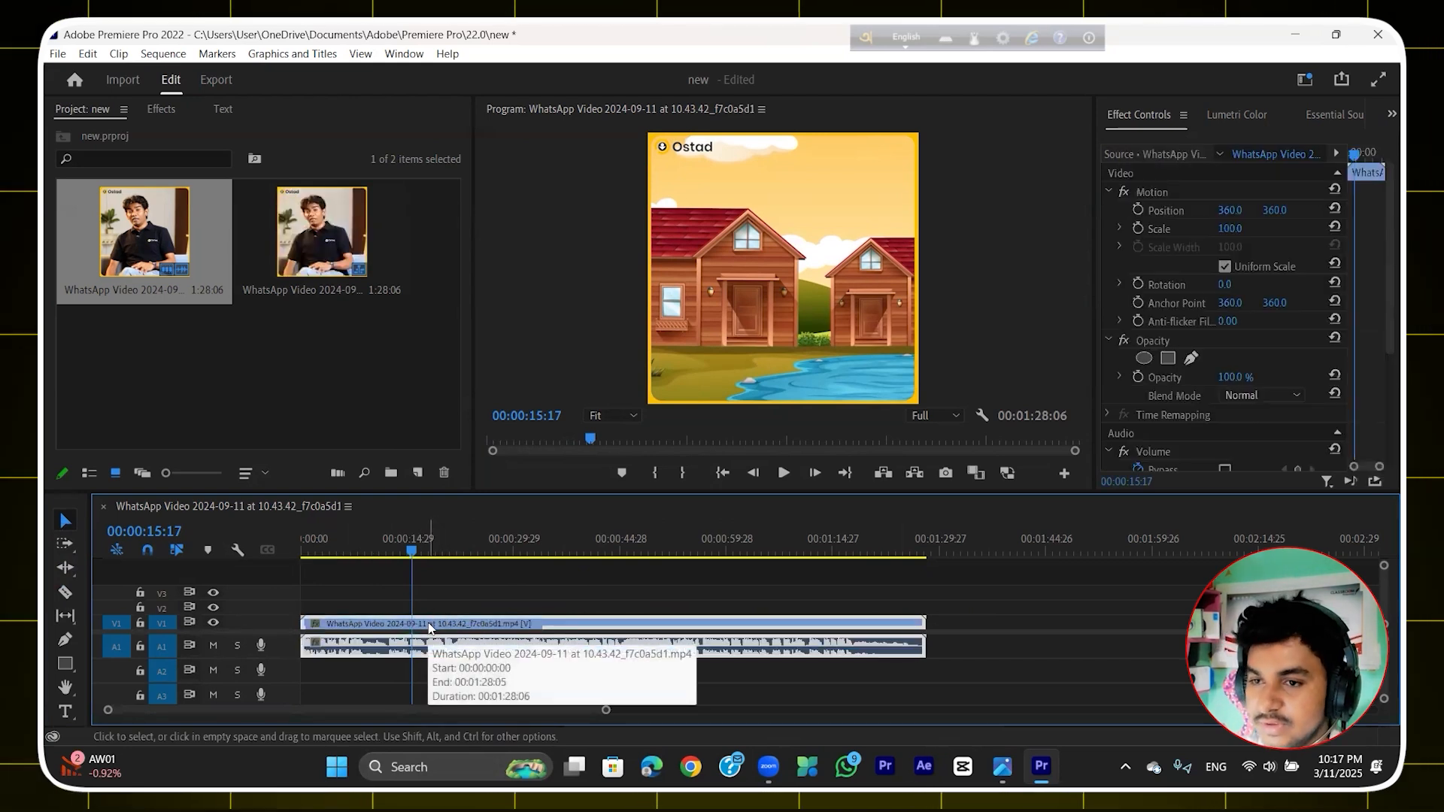
key(Delete)
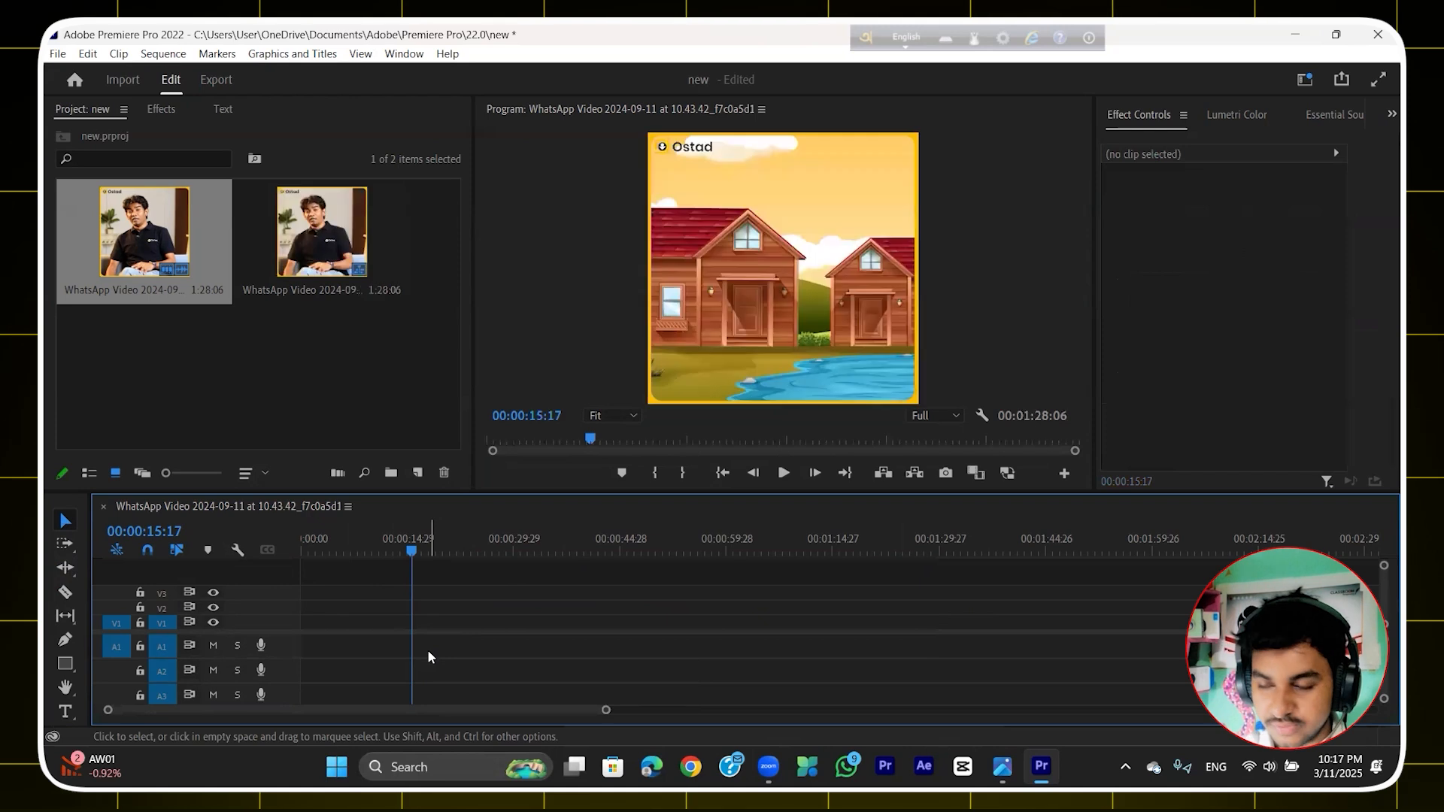
key(ctrl+z)
drag(411, 551, 419, 555)
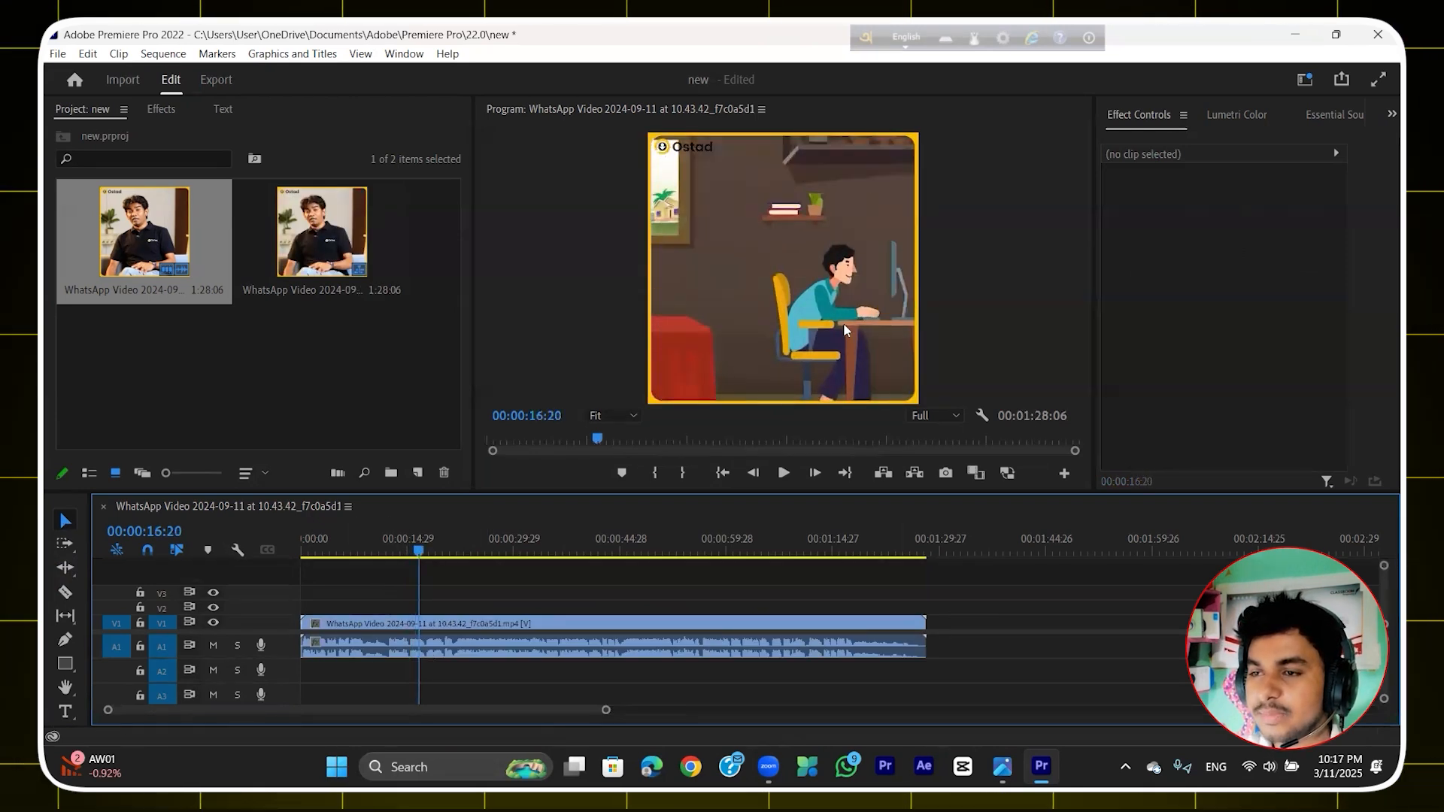
Step: Split the clip at 00:00:15:28 and again at 00:00:18:20 with the Razor tool
mouse_move(433, 557)
mouse_down()
mouse_move(406, 554)
mouse_move(419, 553)
mouse_up()
click(414, 551)
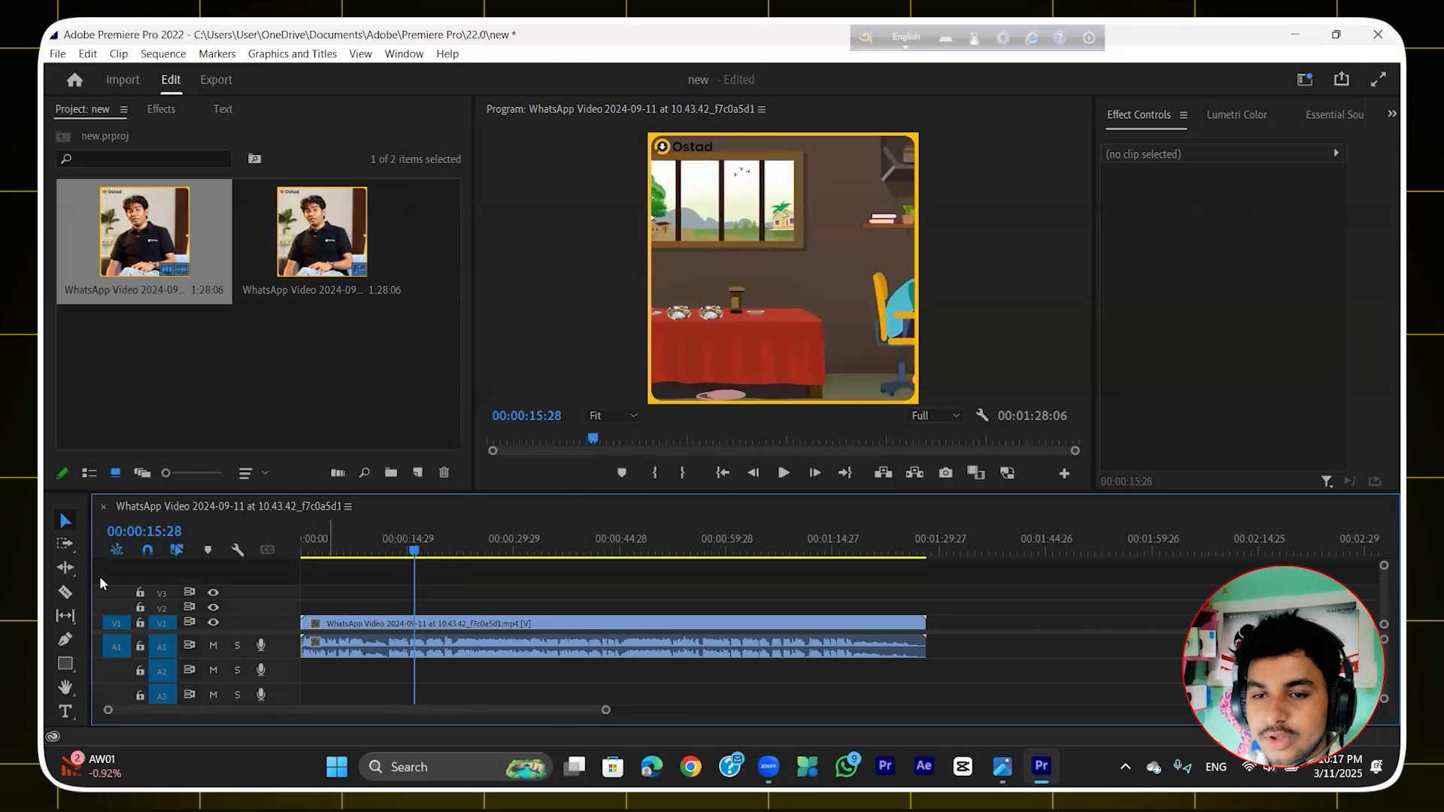
click(65, 592)
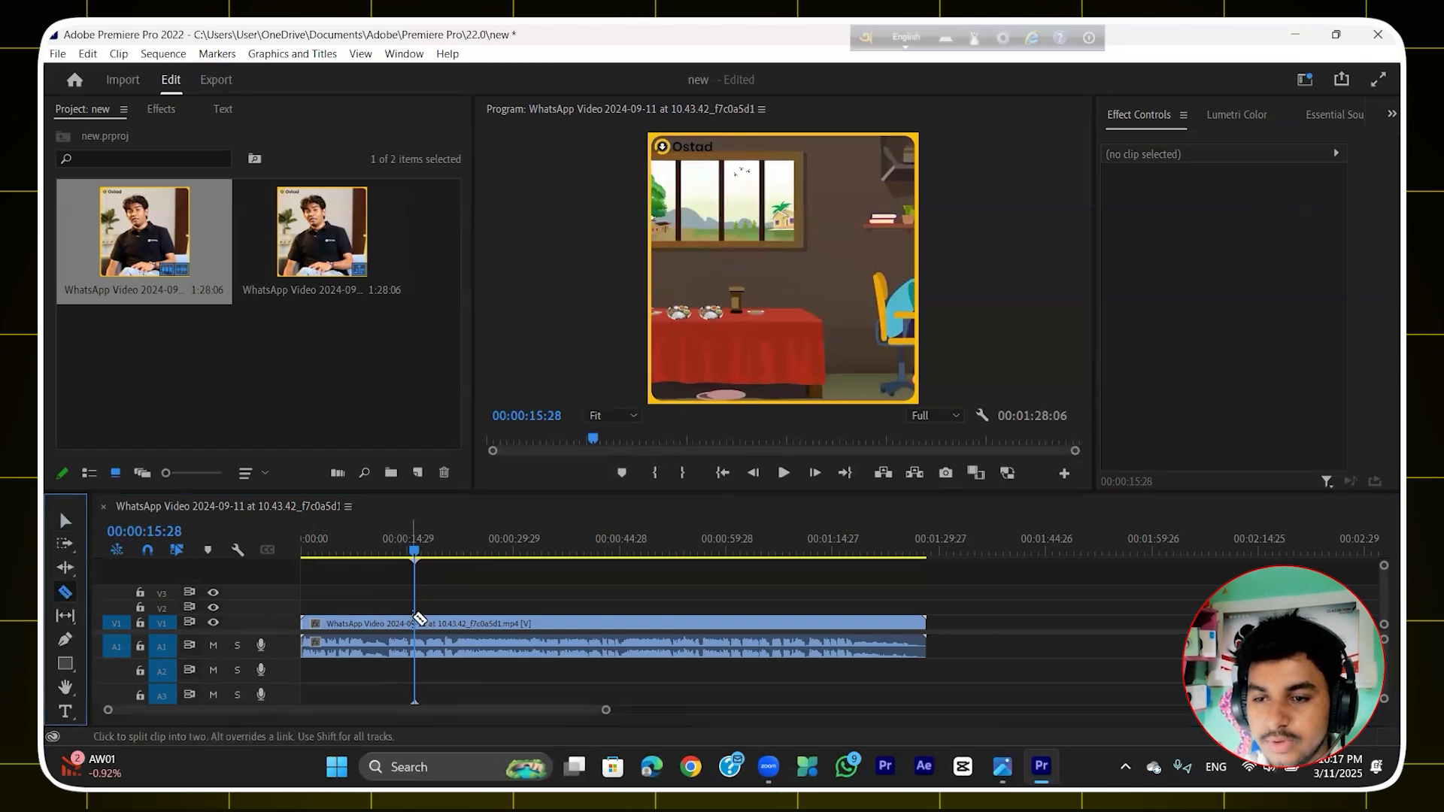
click(417, 623)
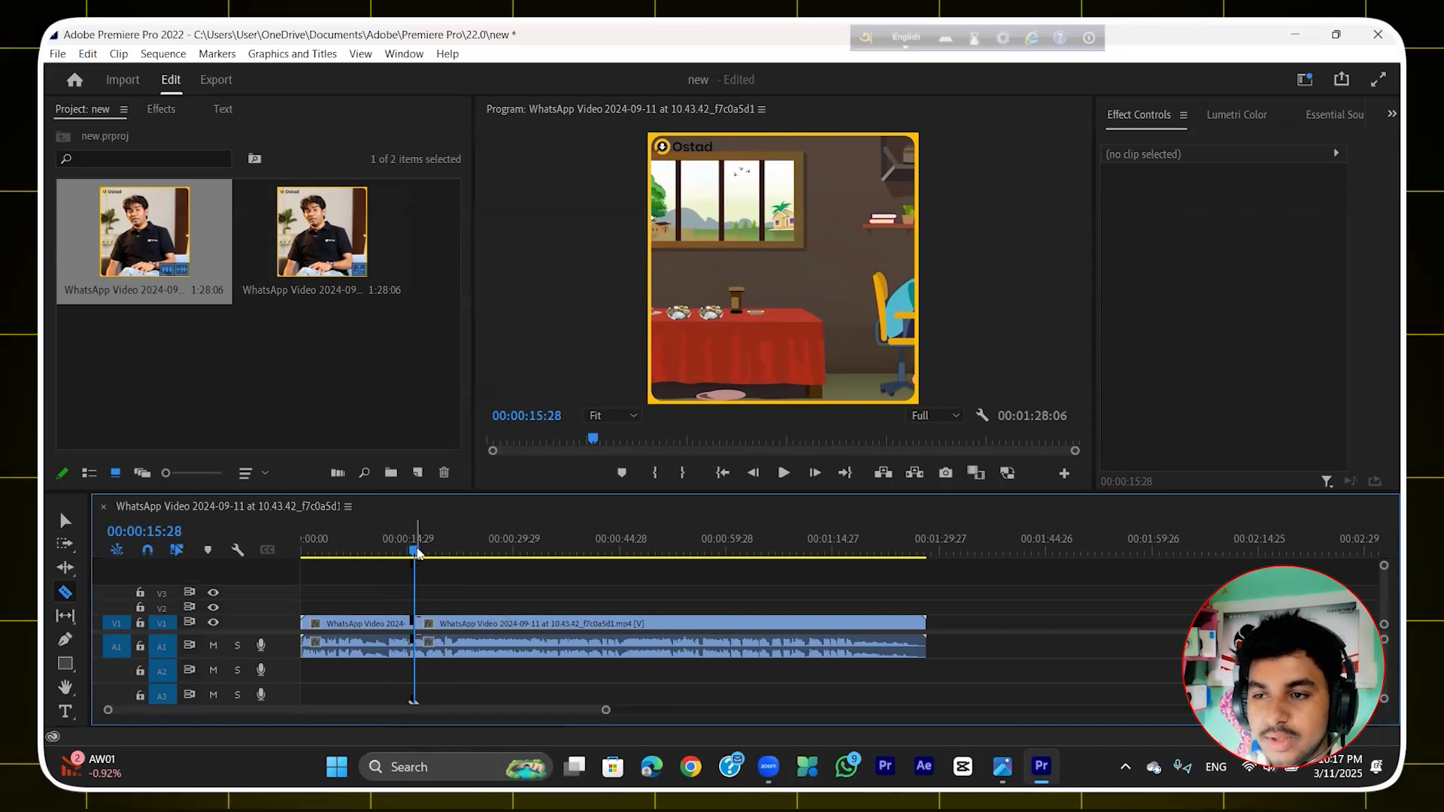
drag(417, 553, 438, 553)
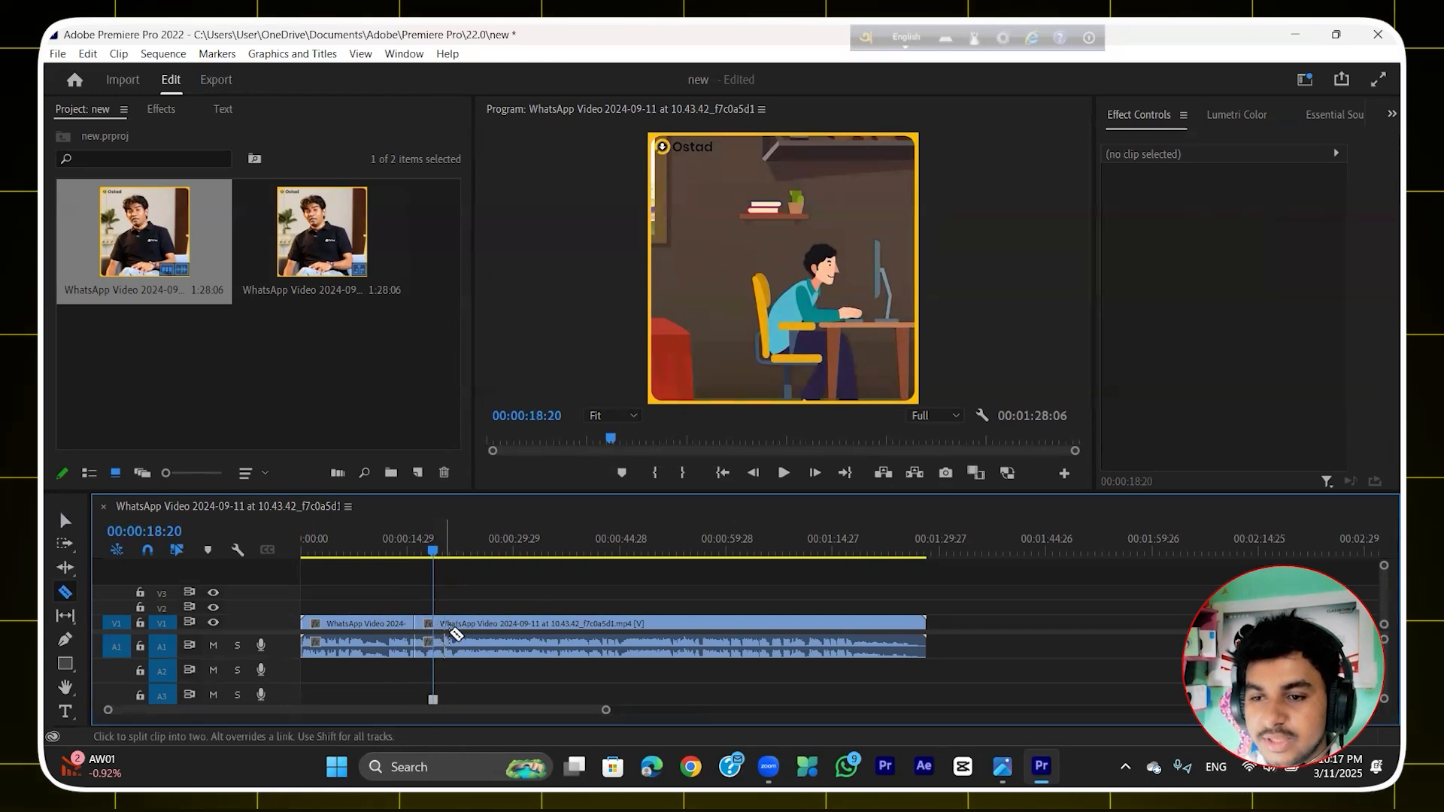
click(435, 623)
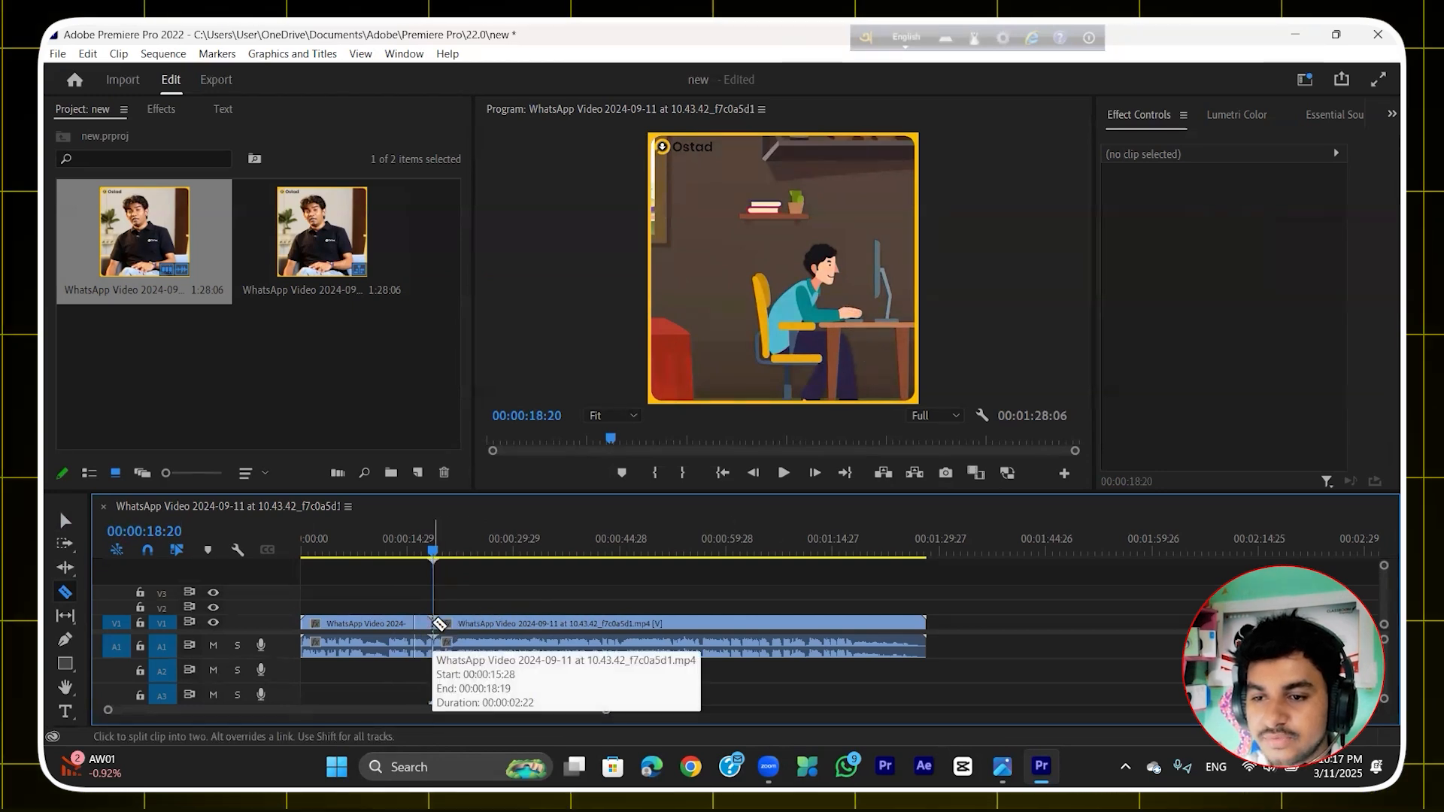
Step: Delete the part after the second cut, briefly play the timeline, and delete the part before the first cut
click(65, 521)
click(627, 643)
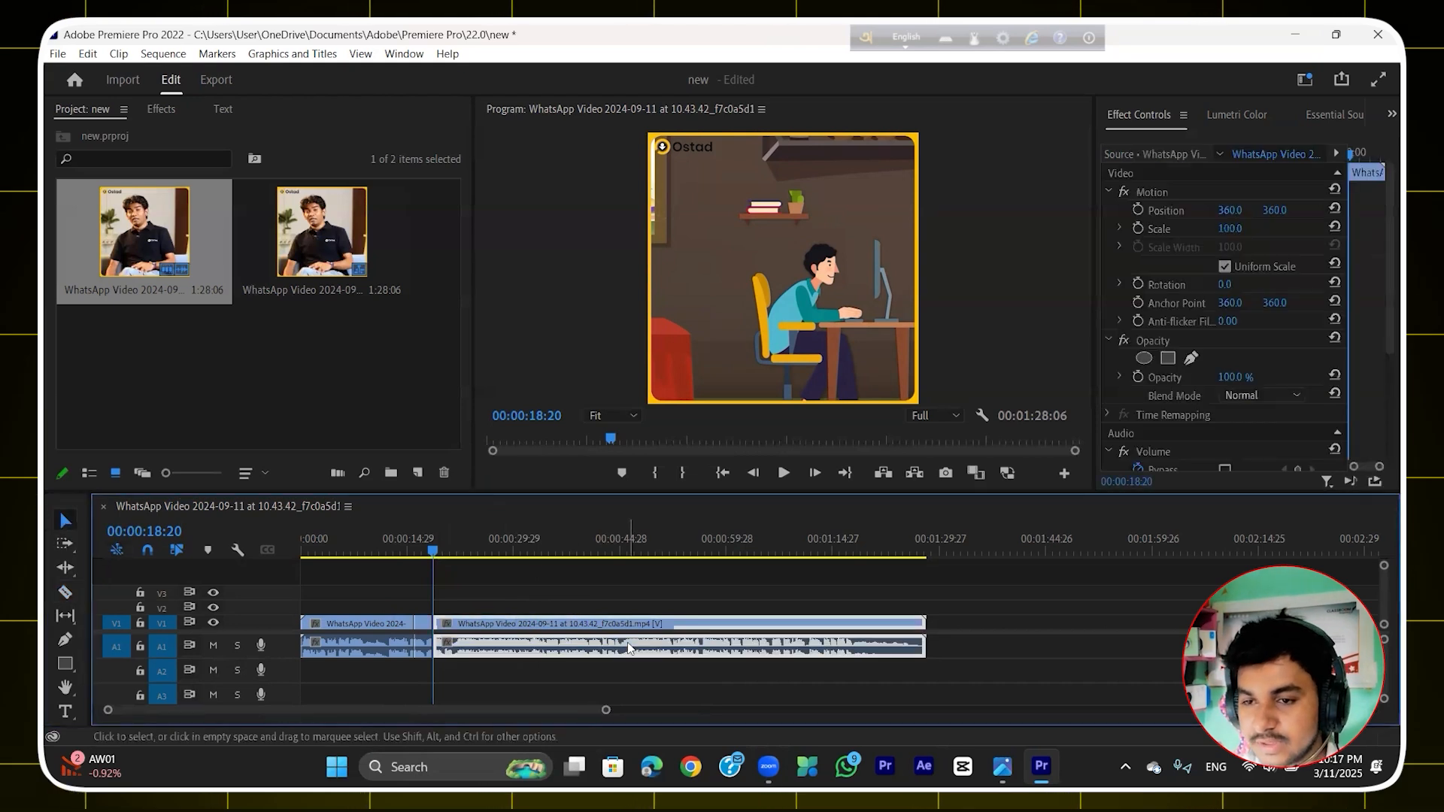
key(Delete)
key(space)
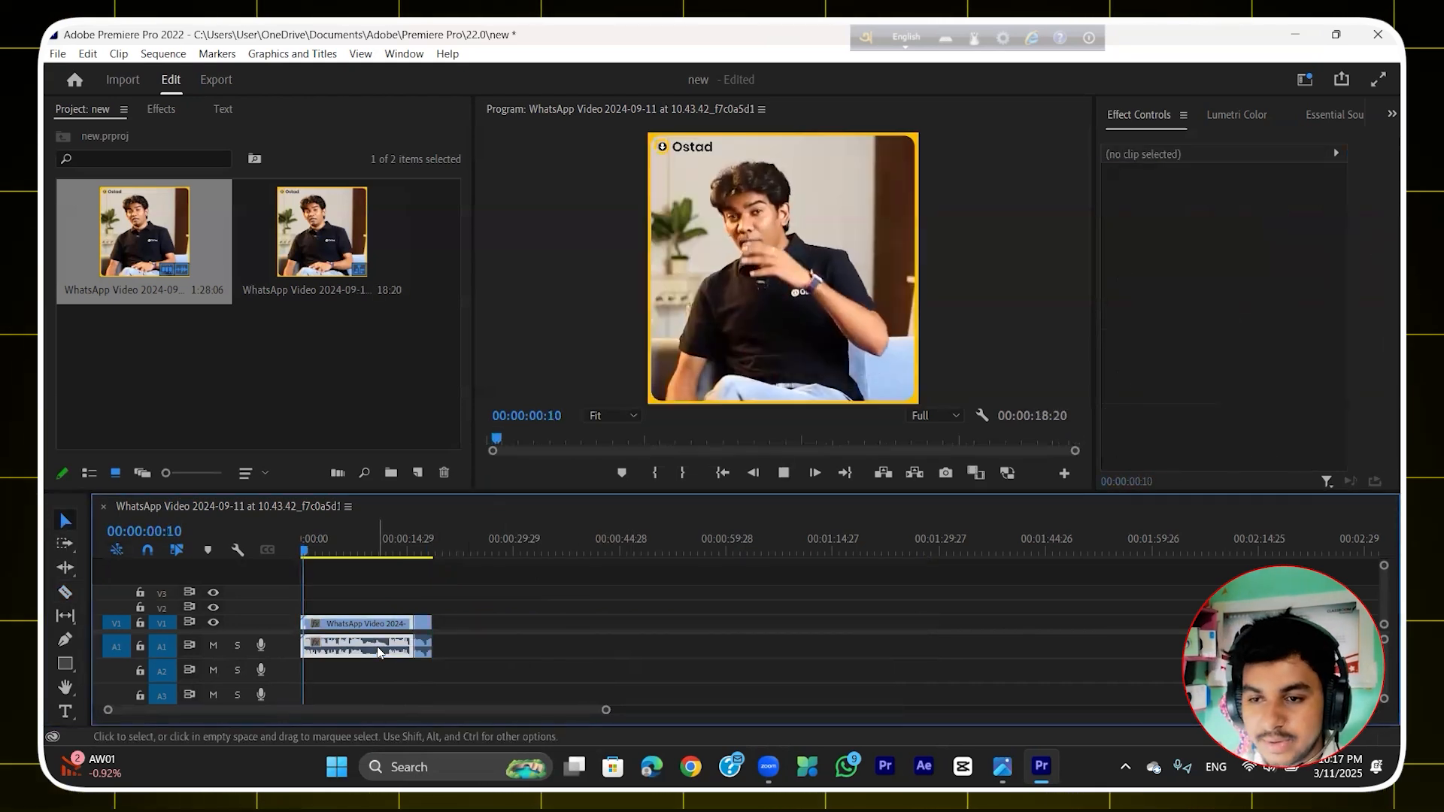
key(space)
key(Delete)
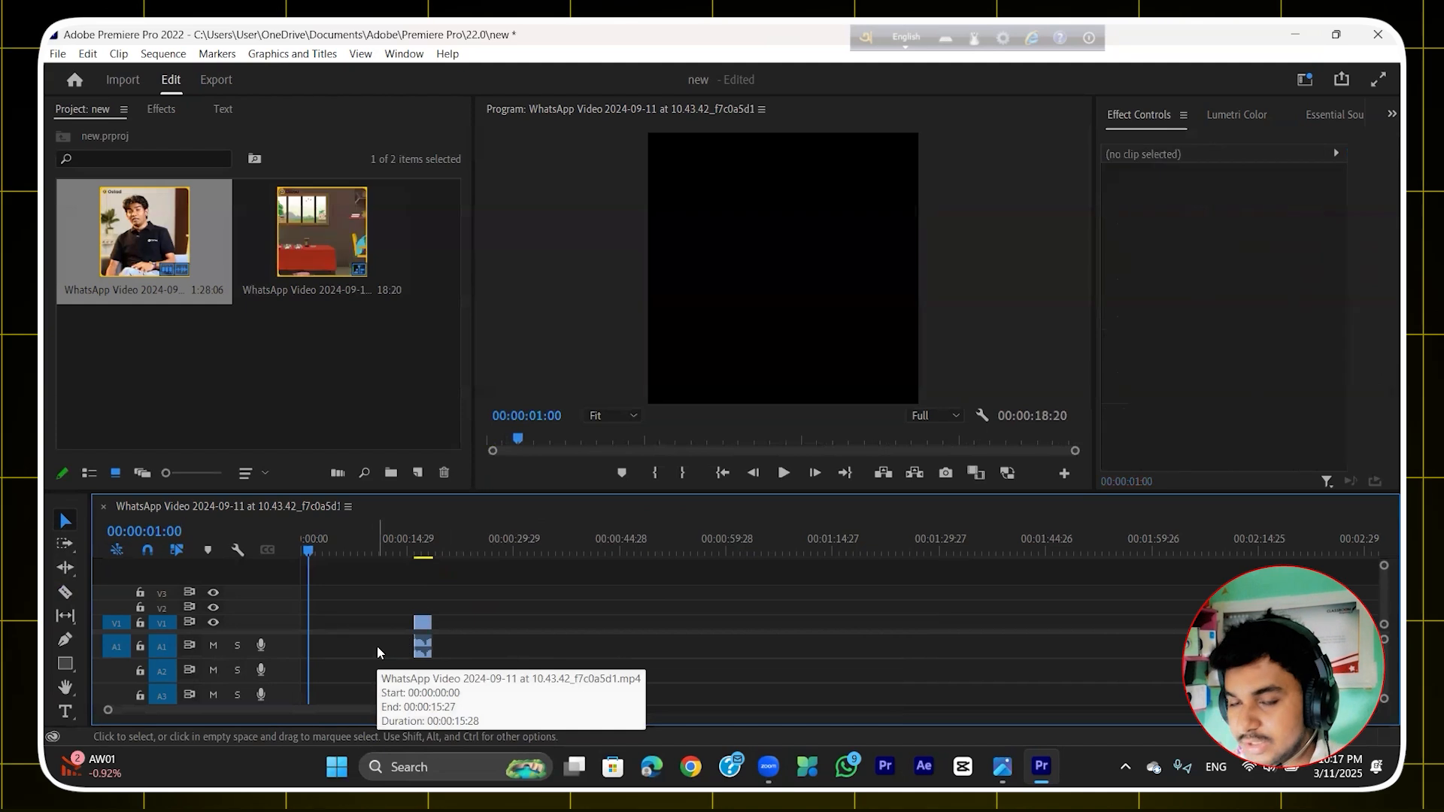
Step: Move the playhead to 00:00:16:09 and undo the deletions and Razor cuts
drag(349, 554, 416, 557)
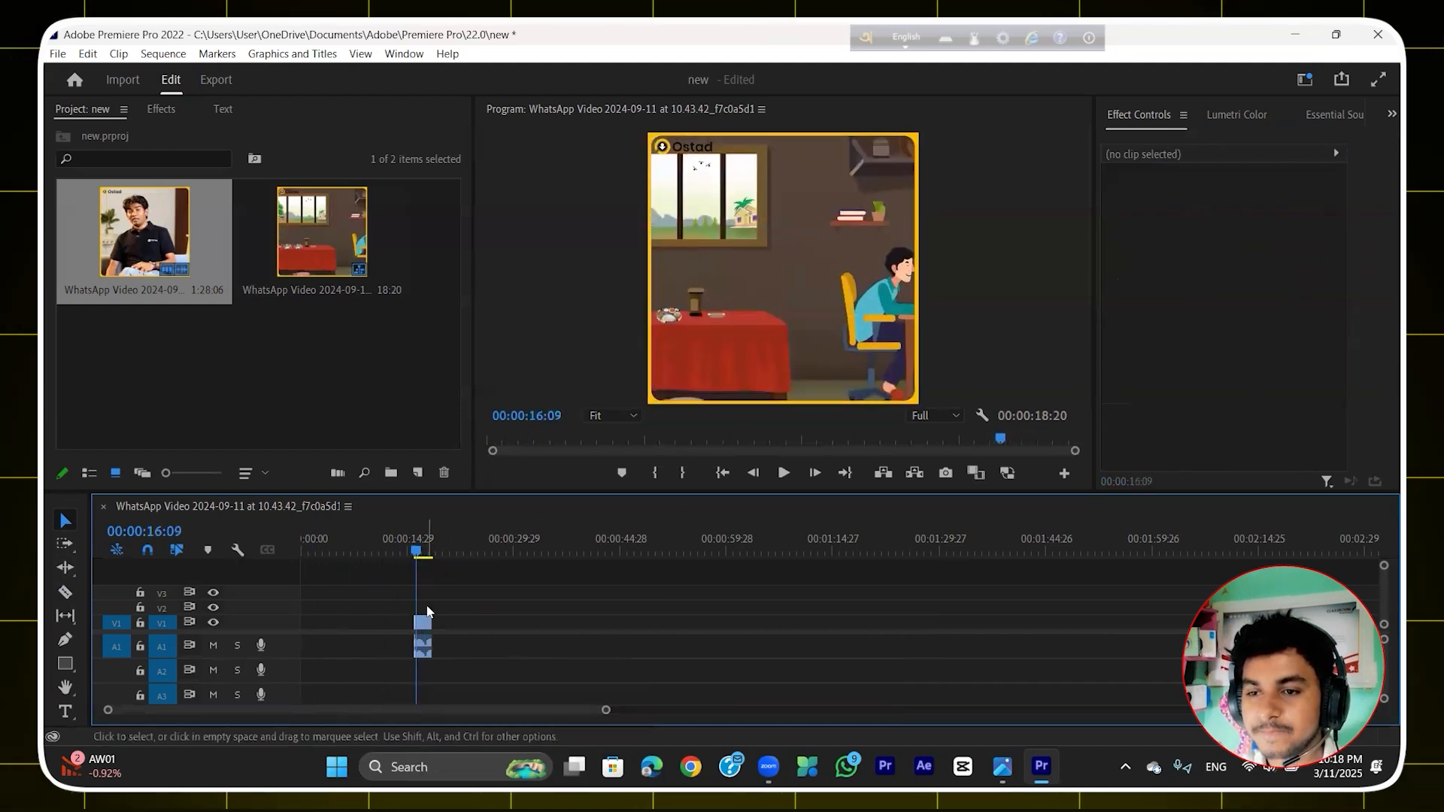
key(ctrl+z)
key(ctrl+z)
key(ctrl+z)
key(ctrl+z)
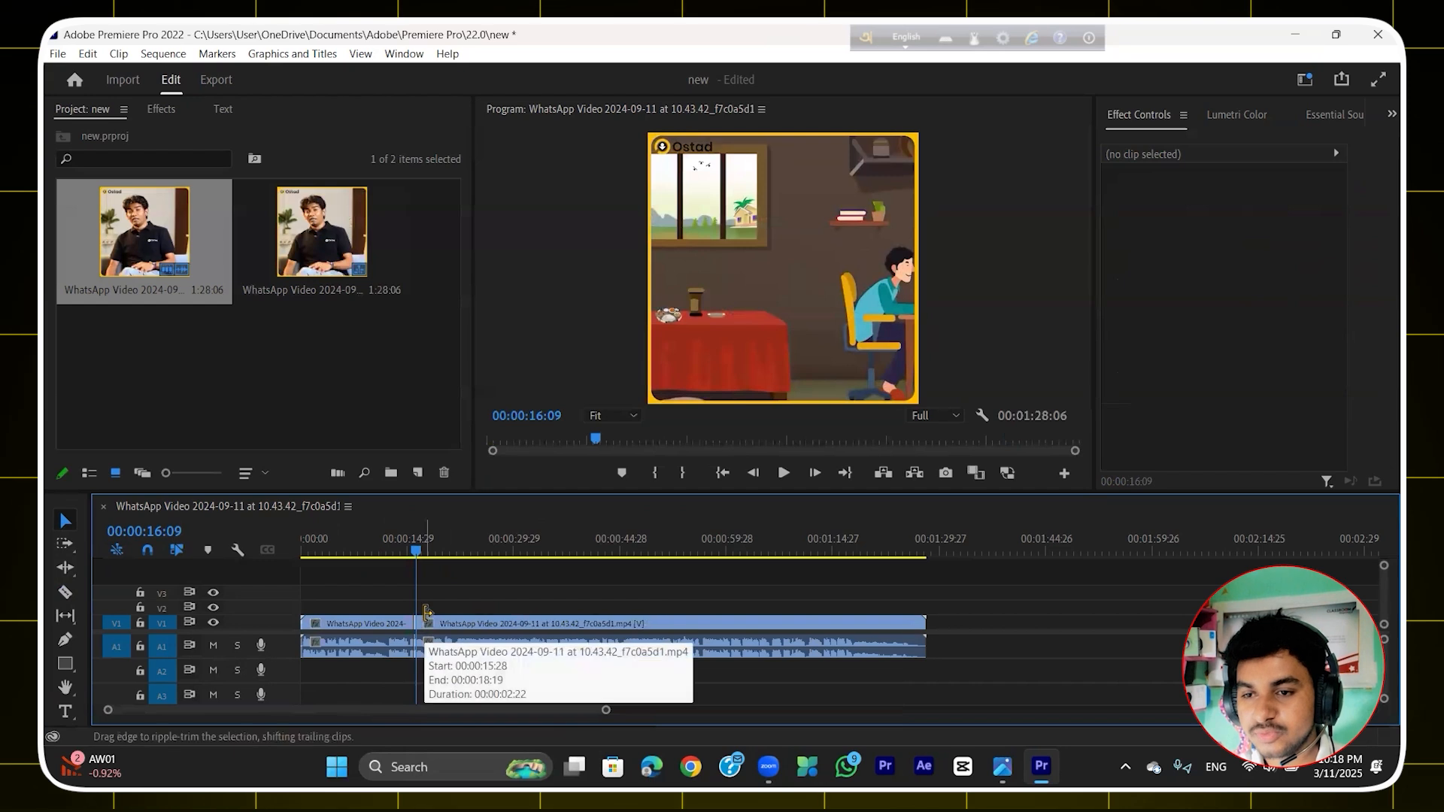
Step: Move the clip up to tracks V2 and A2 and return it to V1 and A1
drag(423, 619, 474, 604)
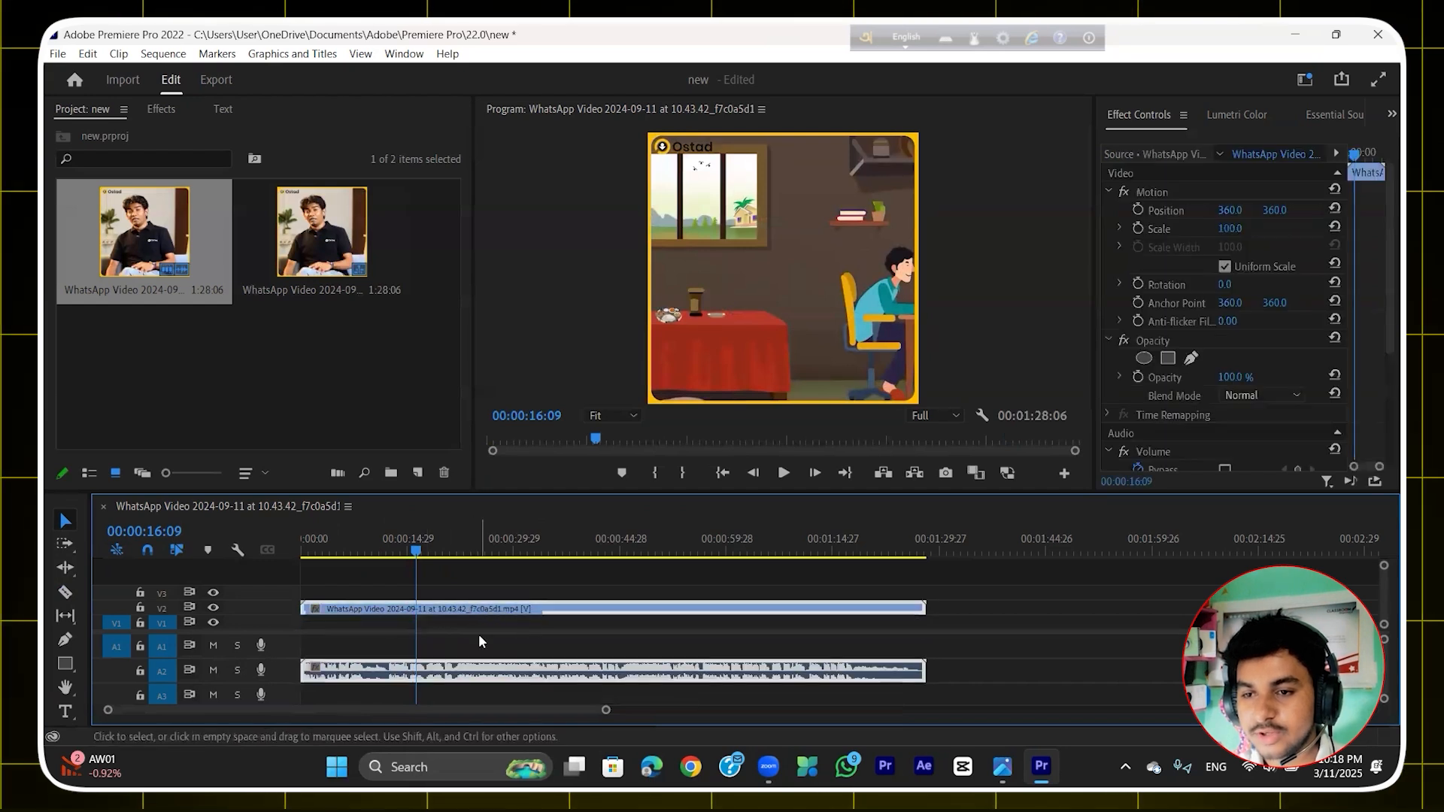
drag(485, 668, 493, 621)
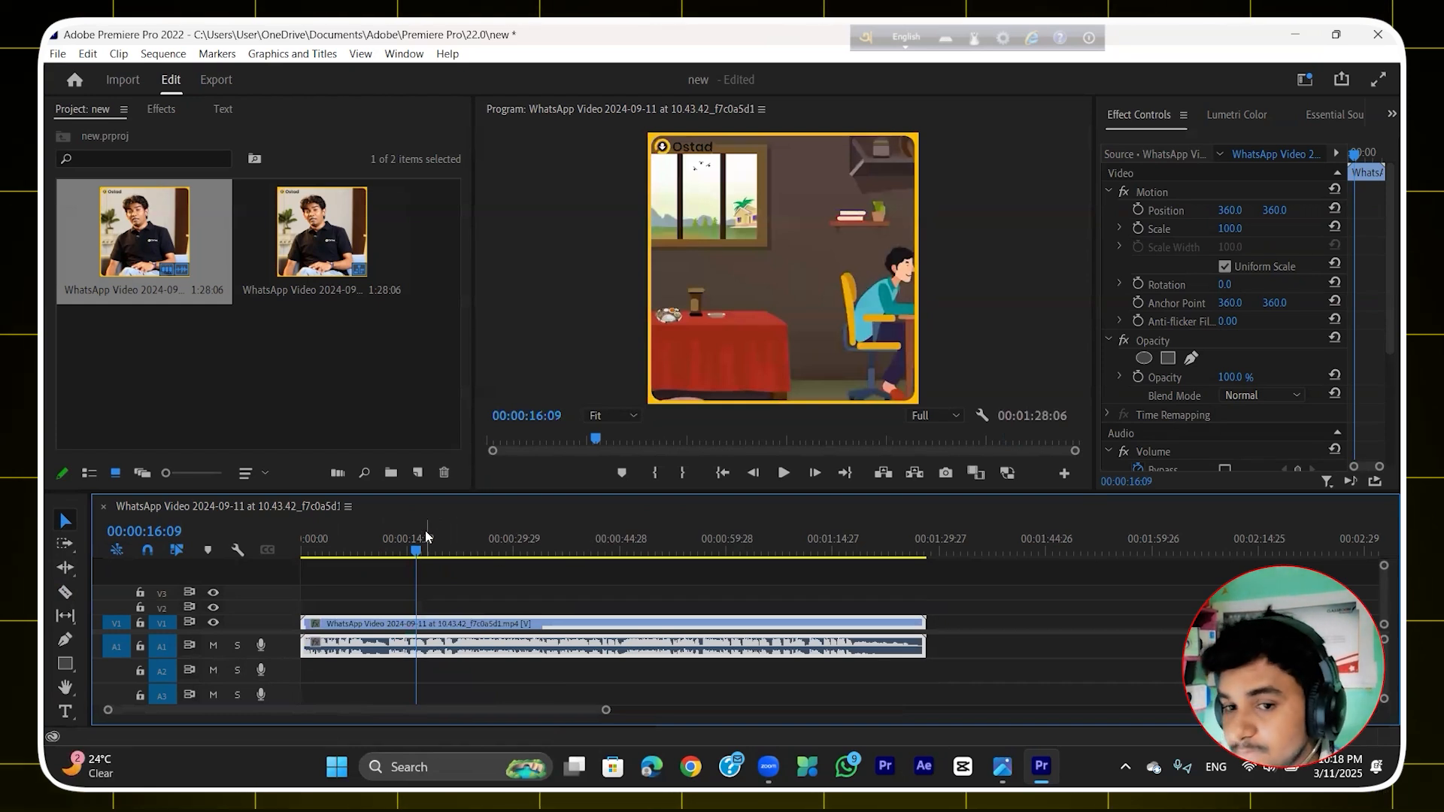
Step: Try drawing a freeform shape over the video frame with the Pen tool, and undo the whole shape
click(64, 639)
click(828, 254)
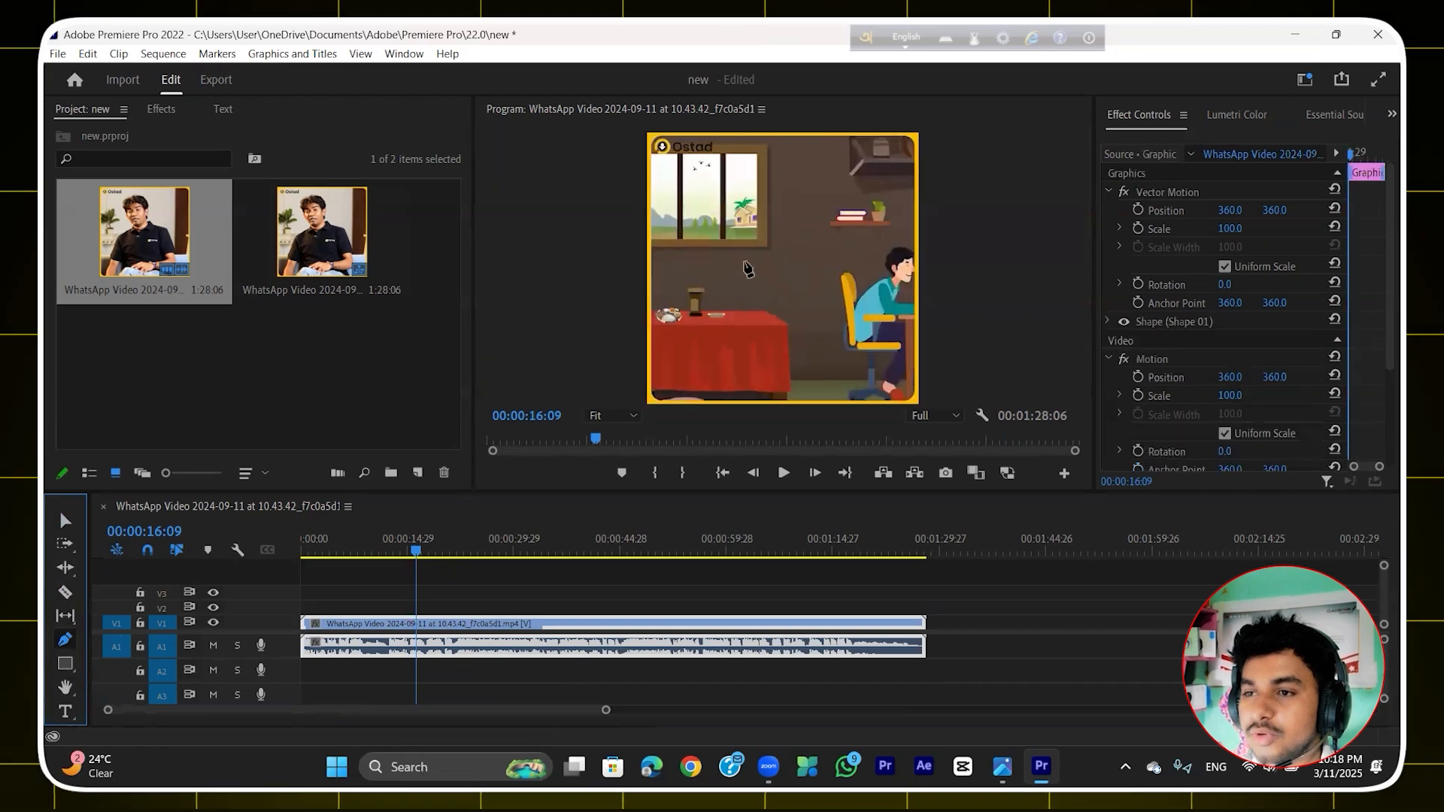
click(830, 307)
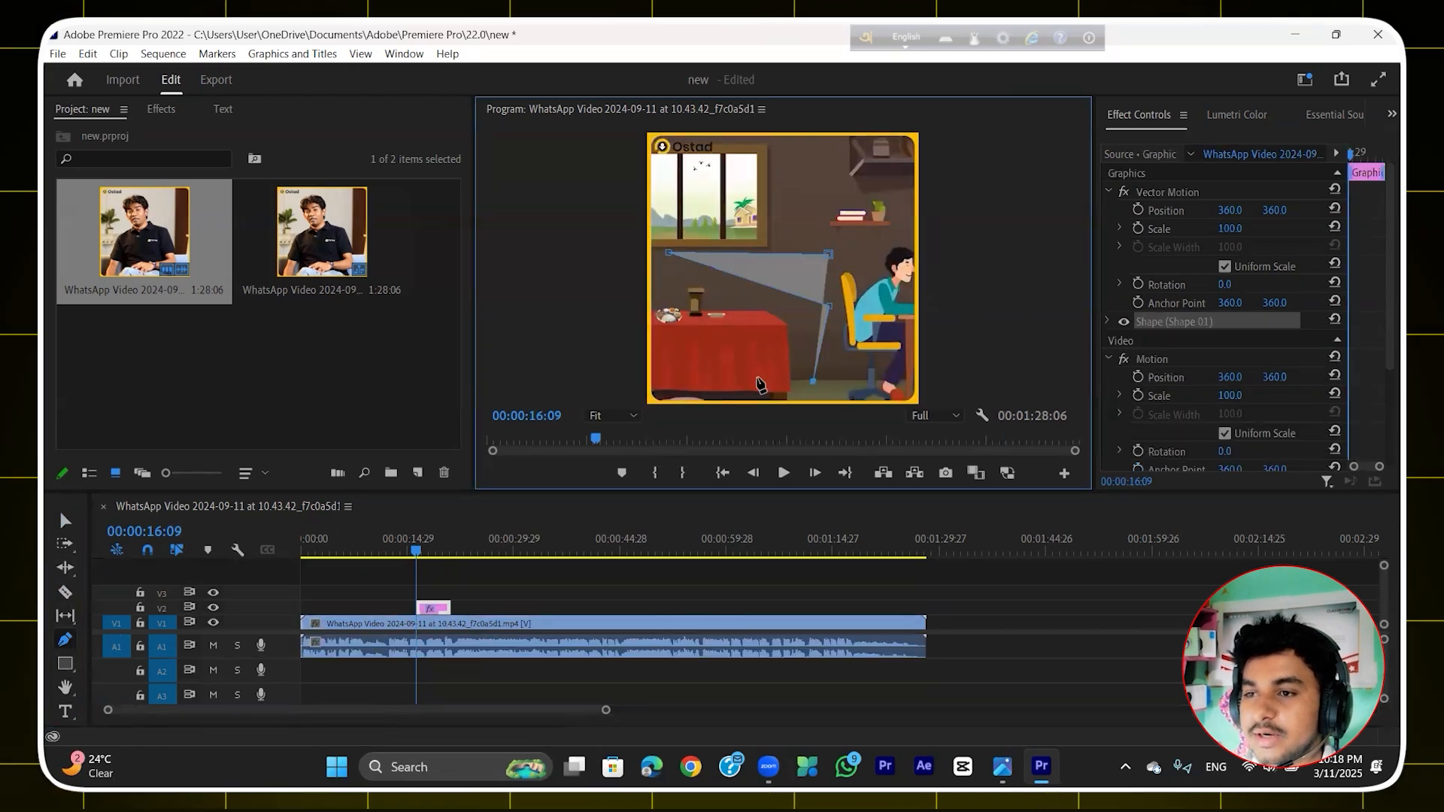
click(696, 364)
click(660, 272)
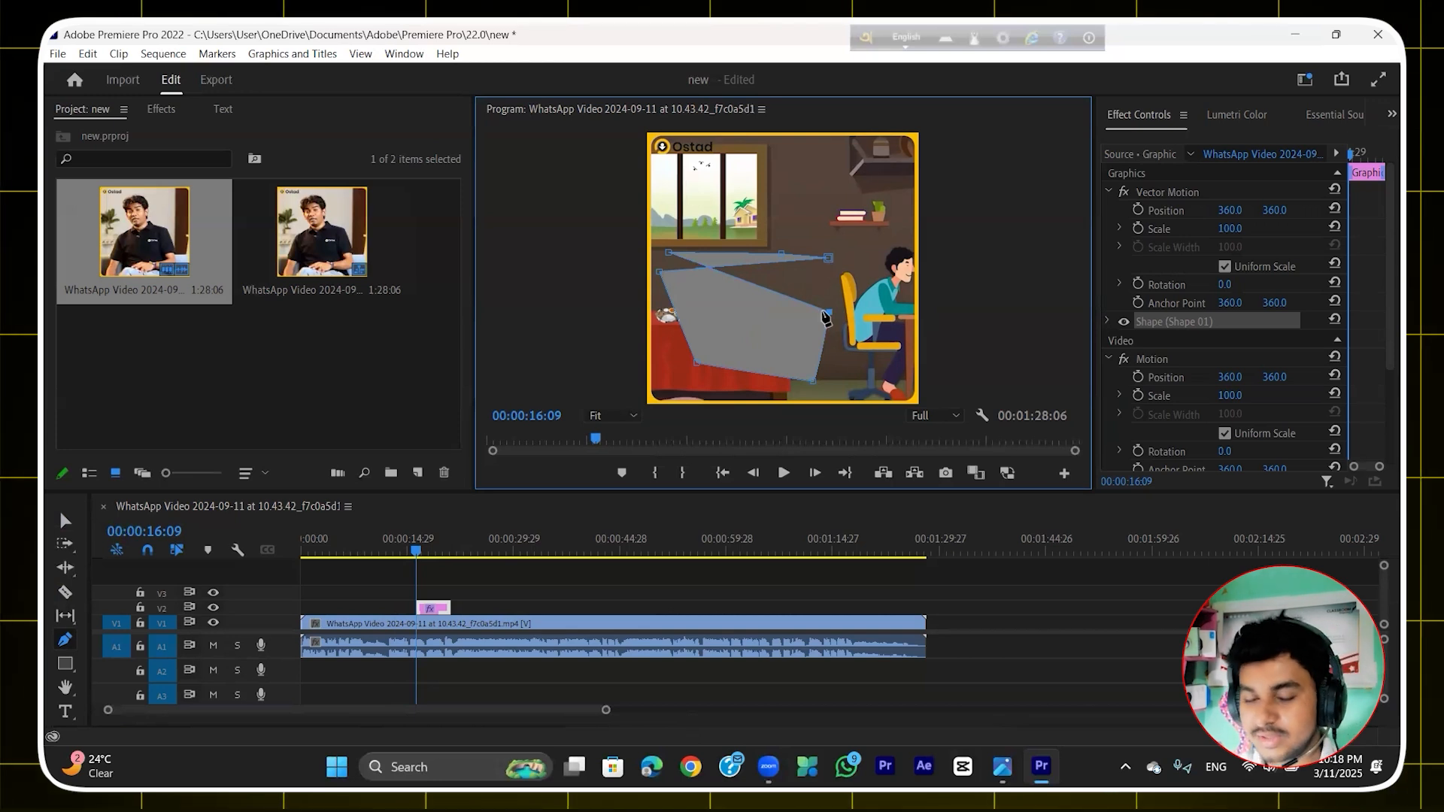
key(ctrl+z)
key(ctrl+z)
key(ctrl+z)
key(ctrl+z)
key(ctrl+z)
key(ctrl+z)
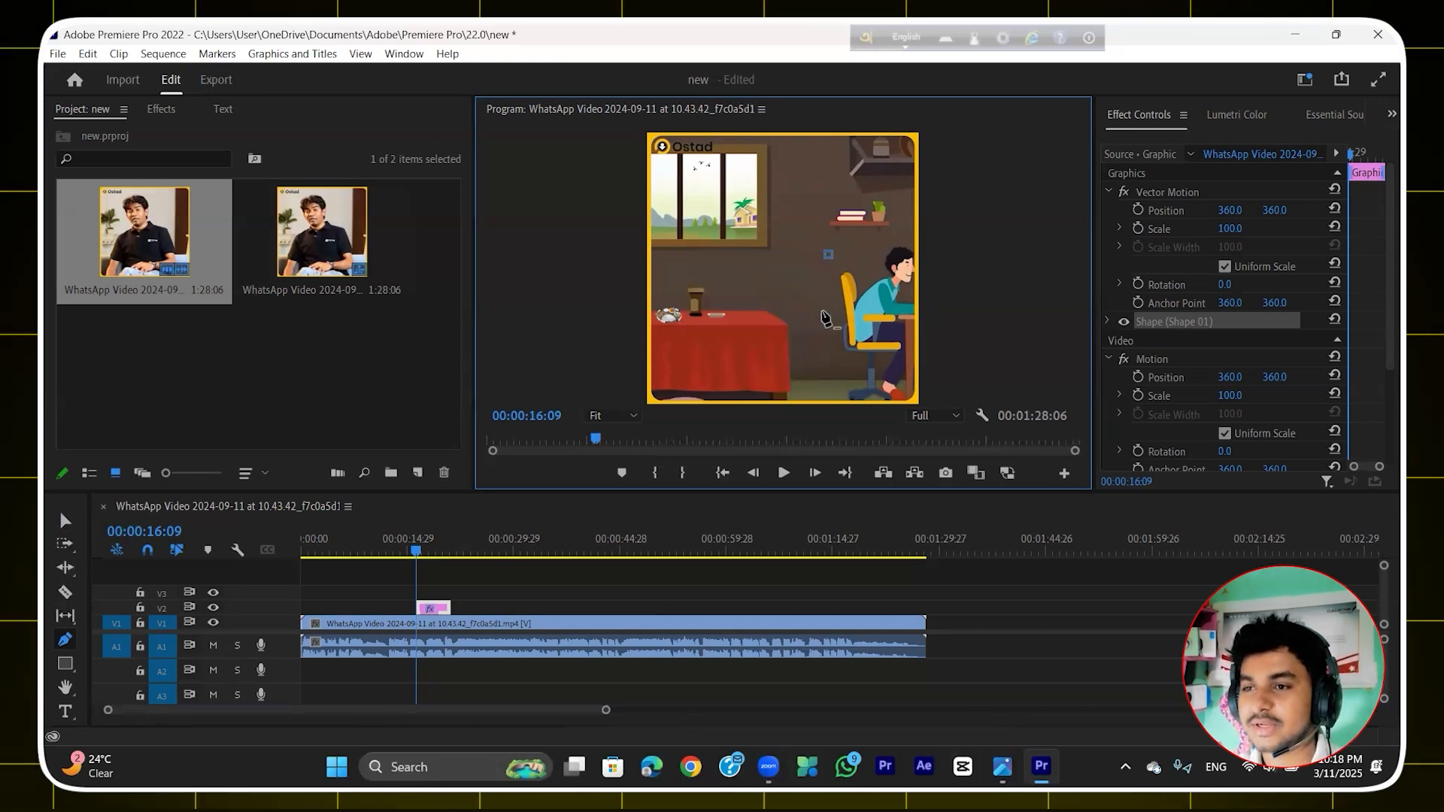
Step: Try drawing a wide rectangle across the middle of the video frame with the Rectangle tool, and undo it
click(65, 663)
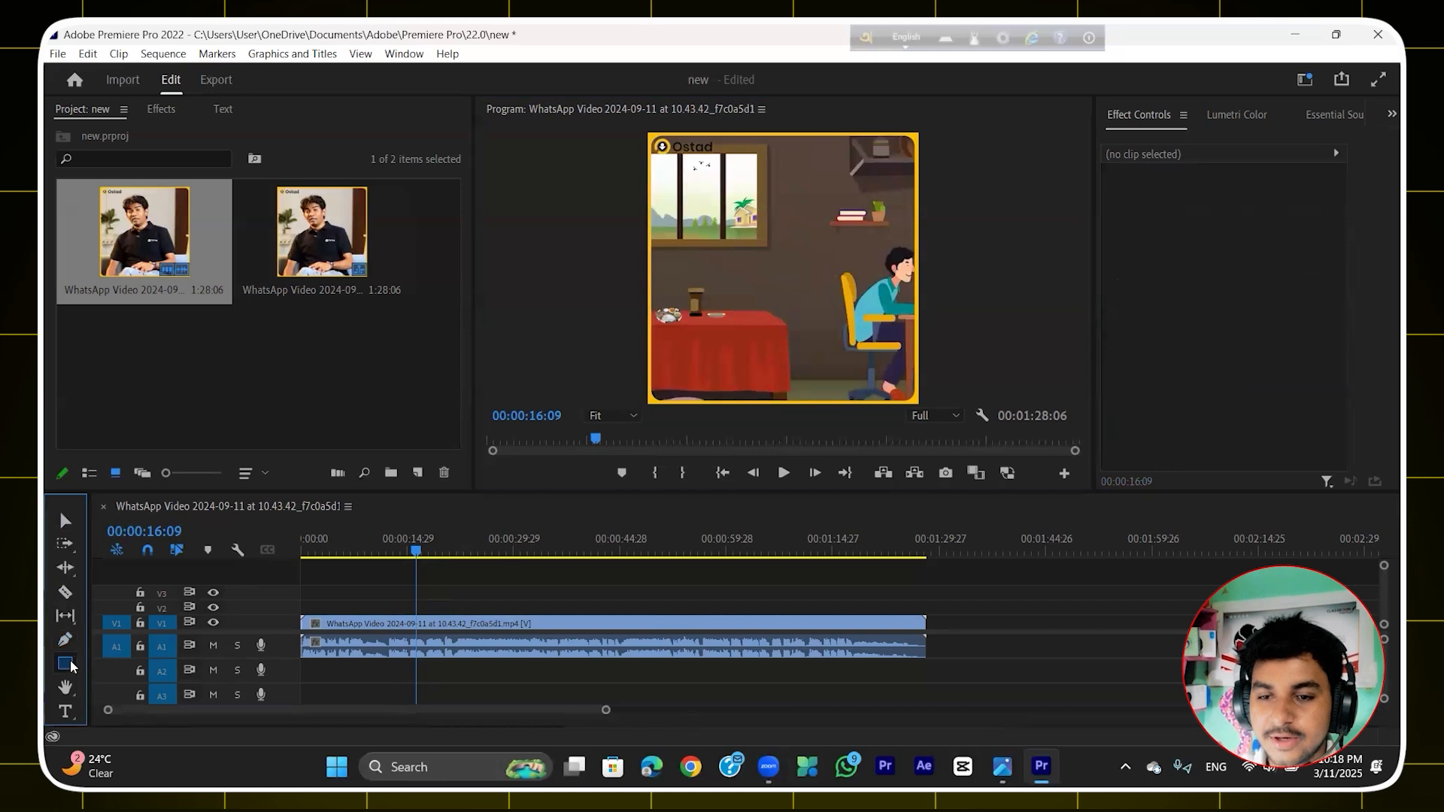
drag(667, 215, 893, 301)
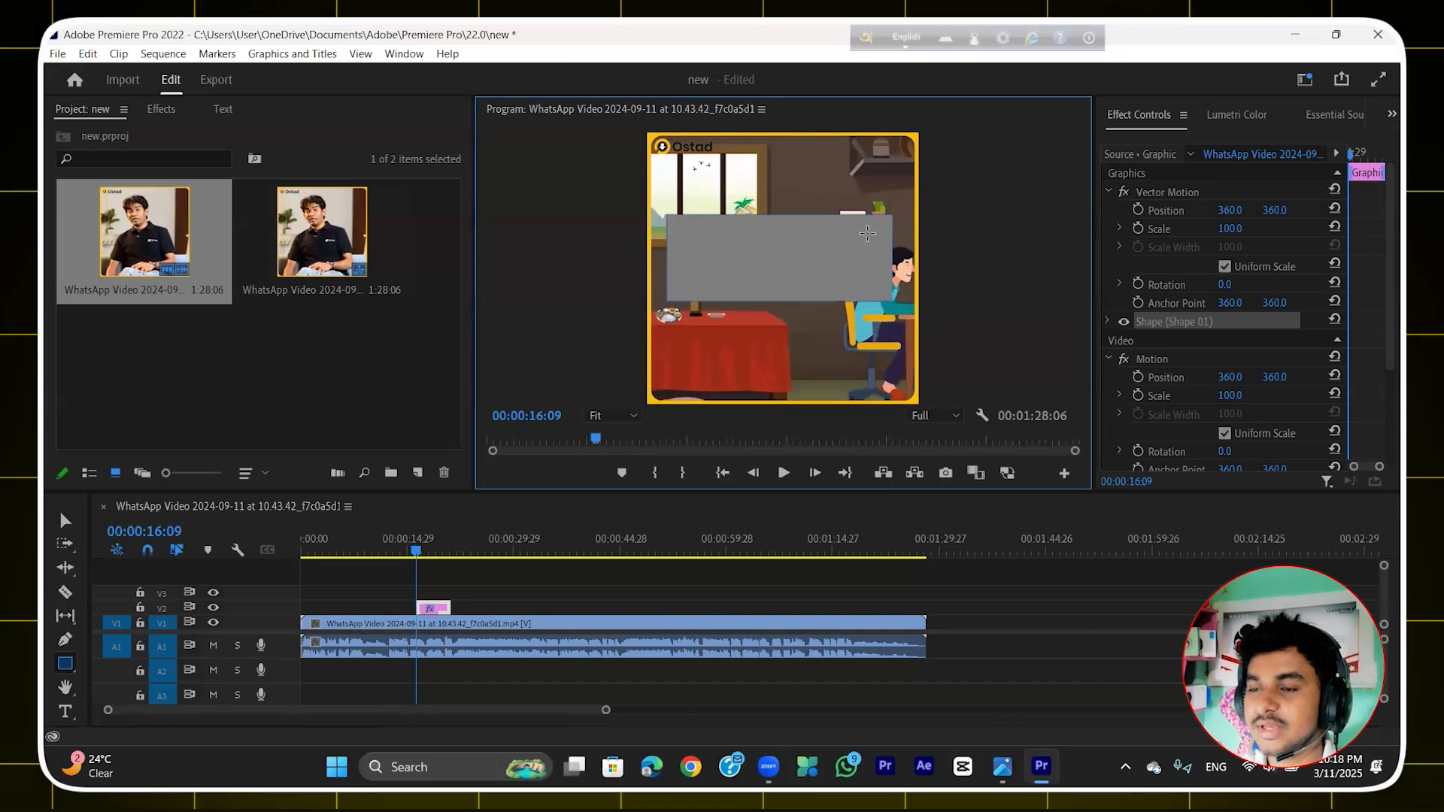
key(ctrl+z)
Step: Try out the Hand tool on the Program Monitor image, and resize the monitor area larger and smaller against the timeline
key(h)
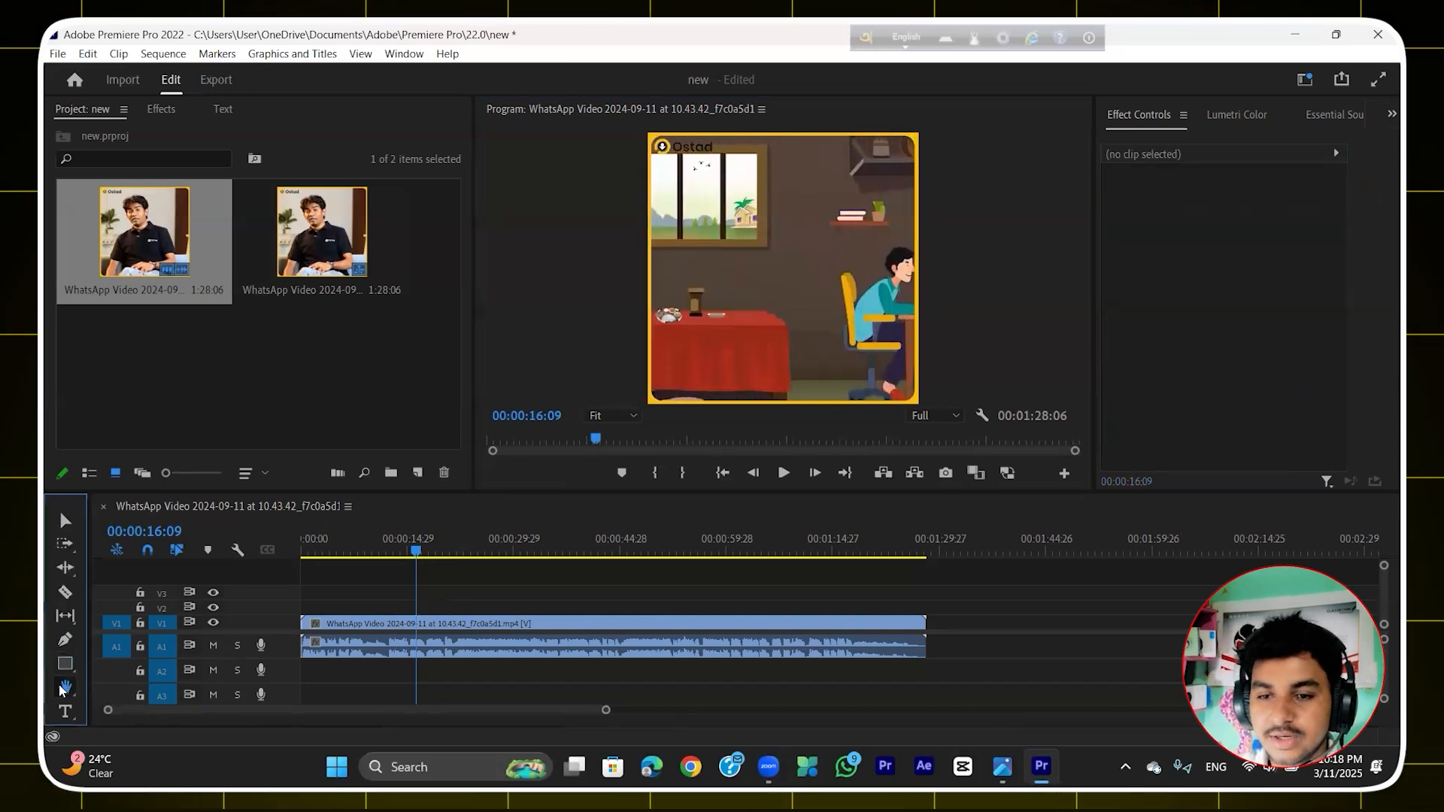
drag(795, 294, 838, 292)
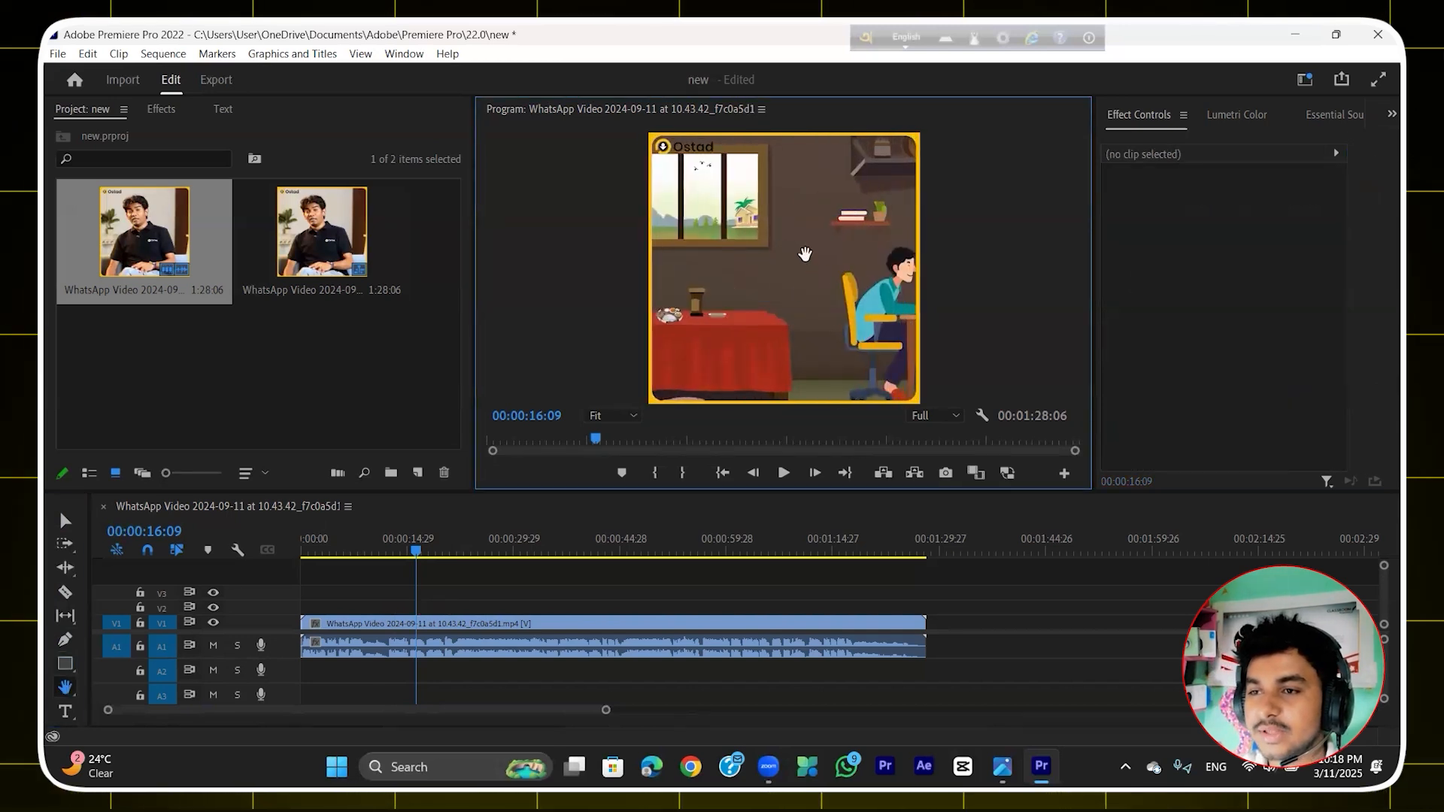
scroll(804, 255, up, 1)
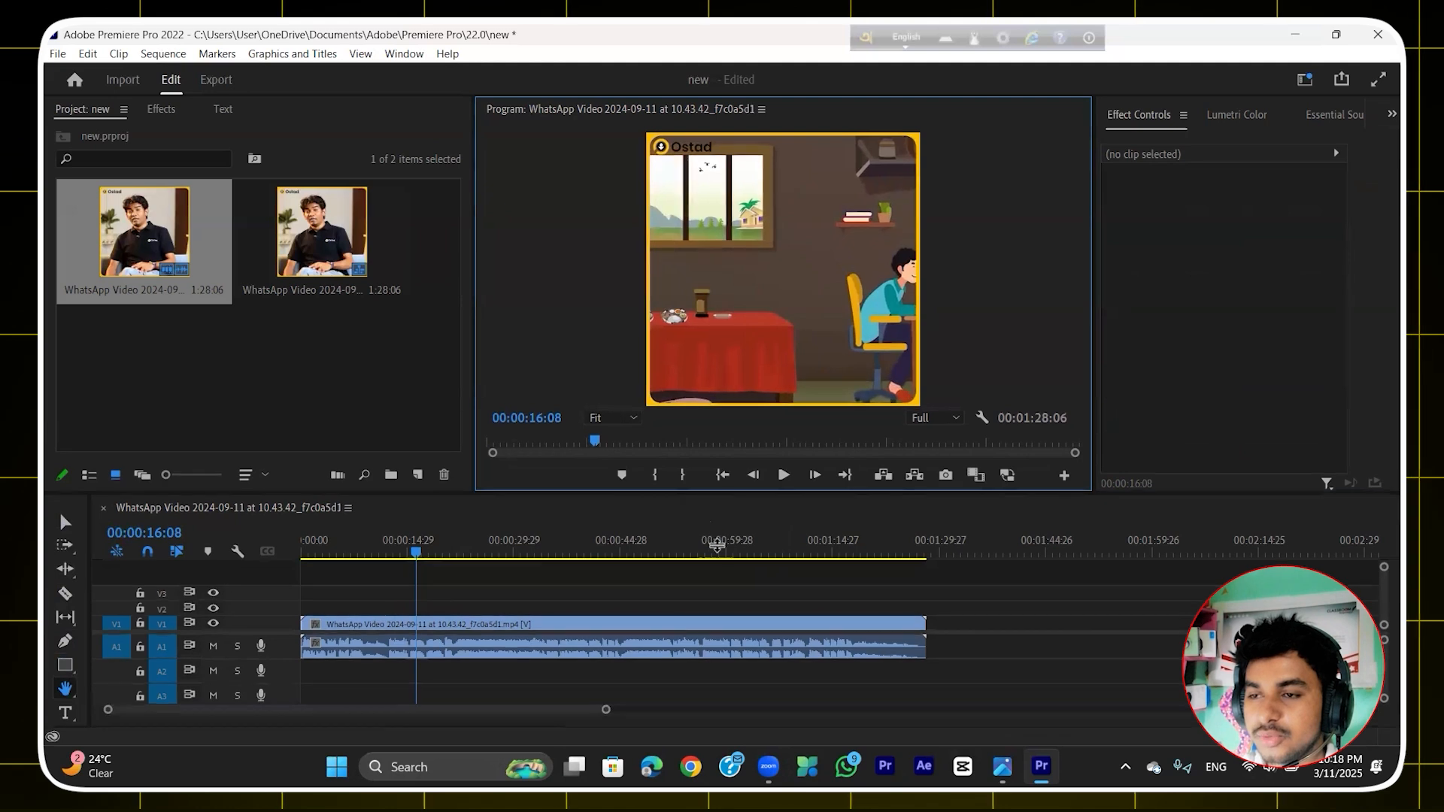
drag(706, 497, 706, 555)
drag(780, 366, 835, 324)
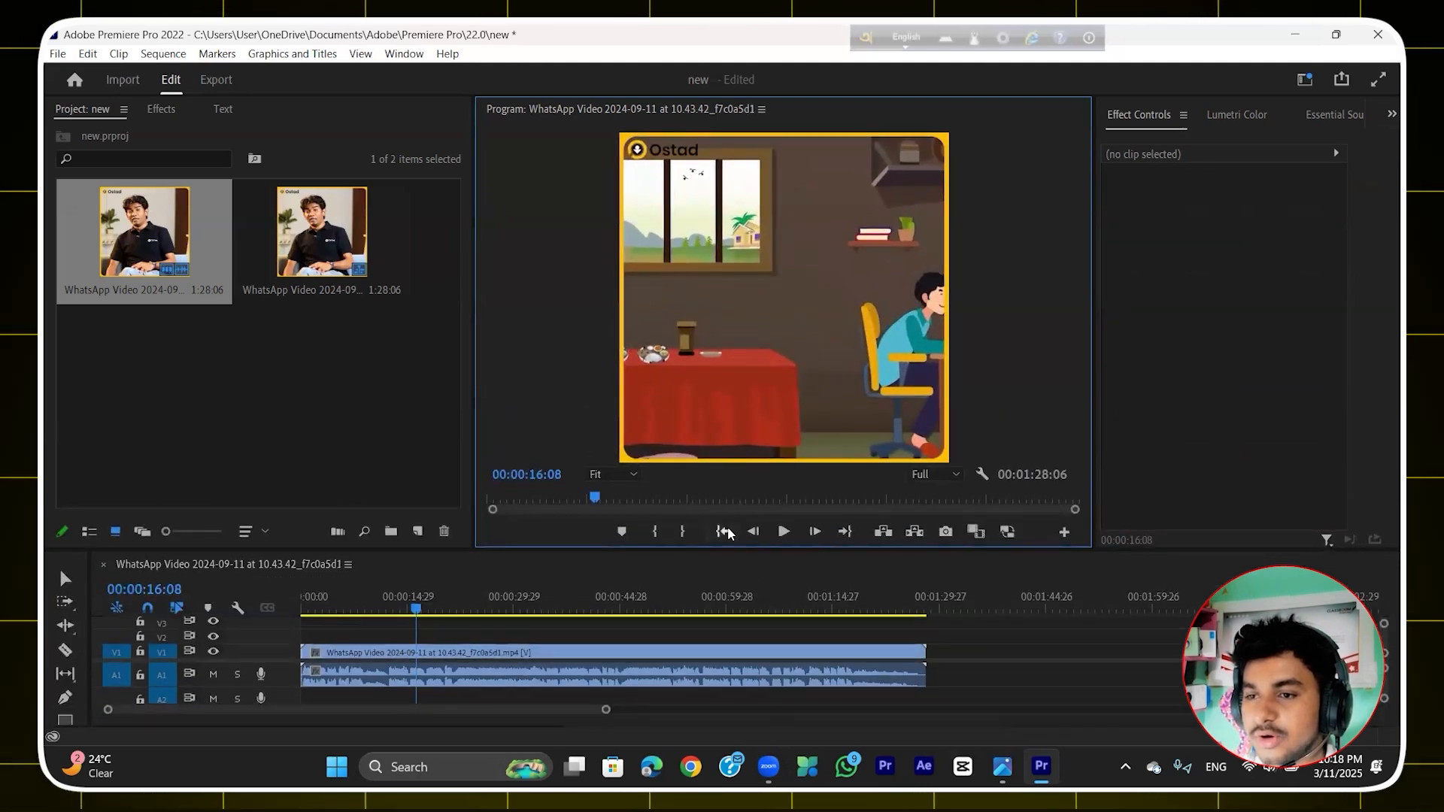
drag(730, 553, 730, 461)
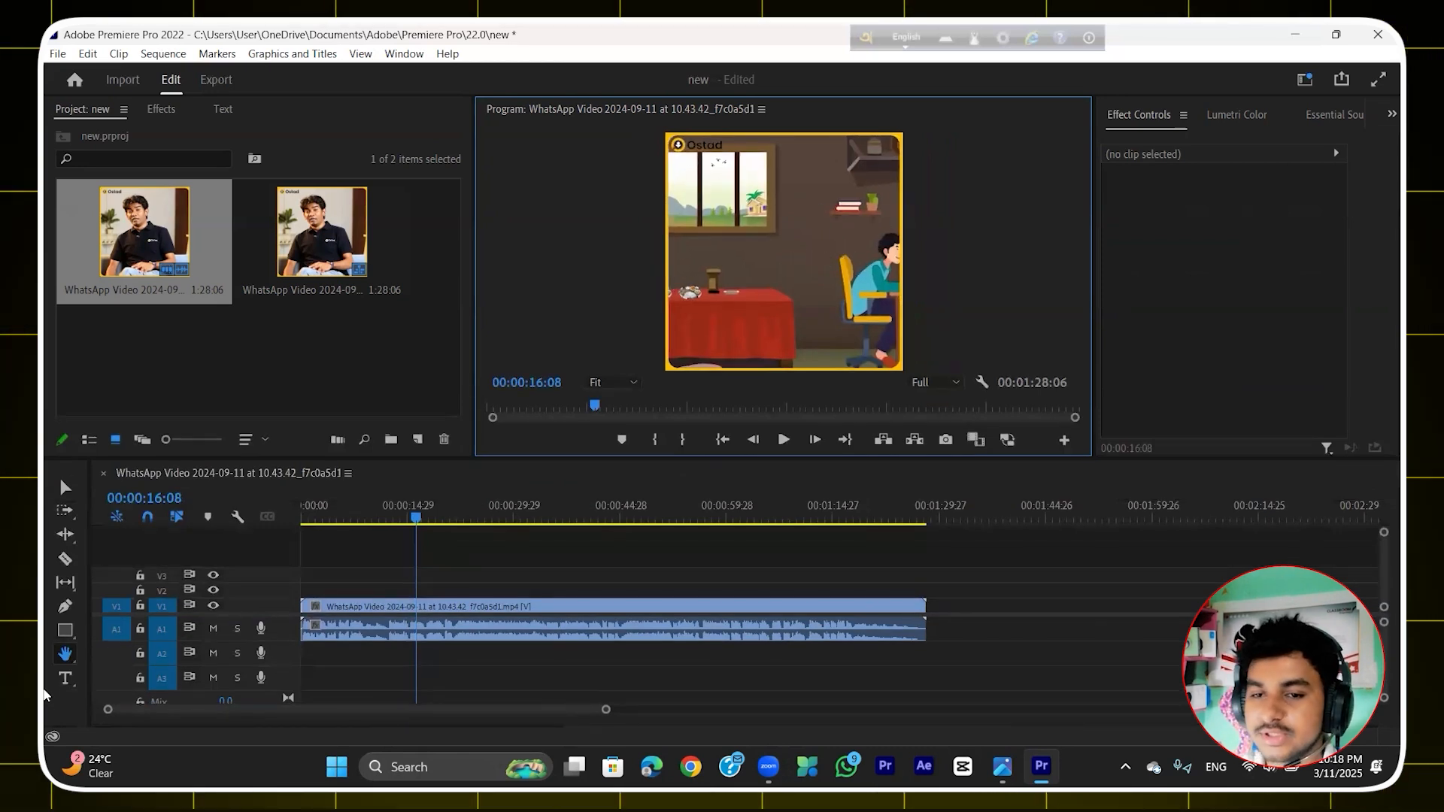
Step: Add a placeholder text layer over the video at 00:00:16:08 with the Type tool, and erase all its characters
key(t)
click(776, 293)
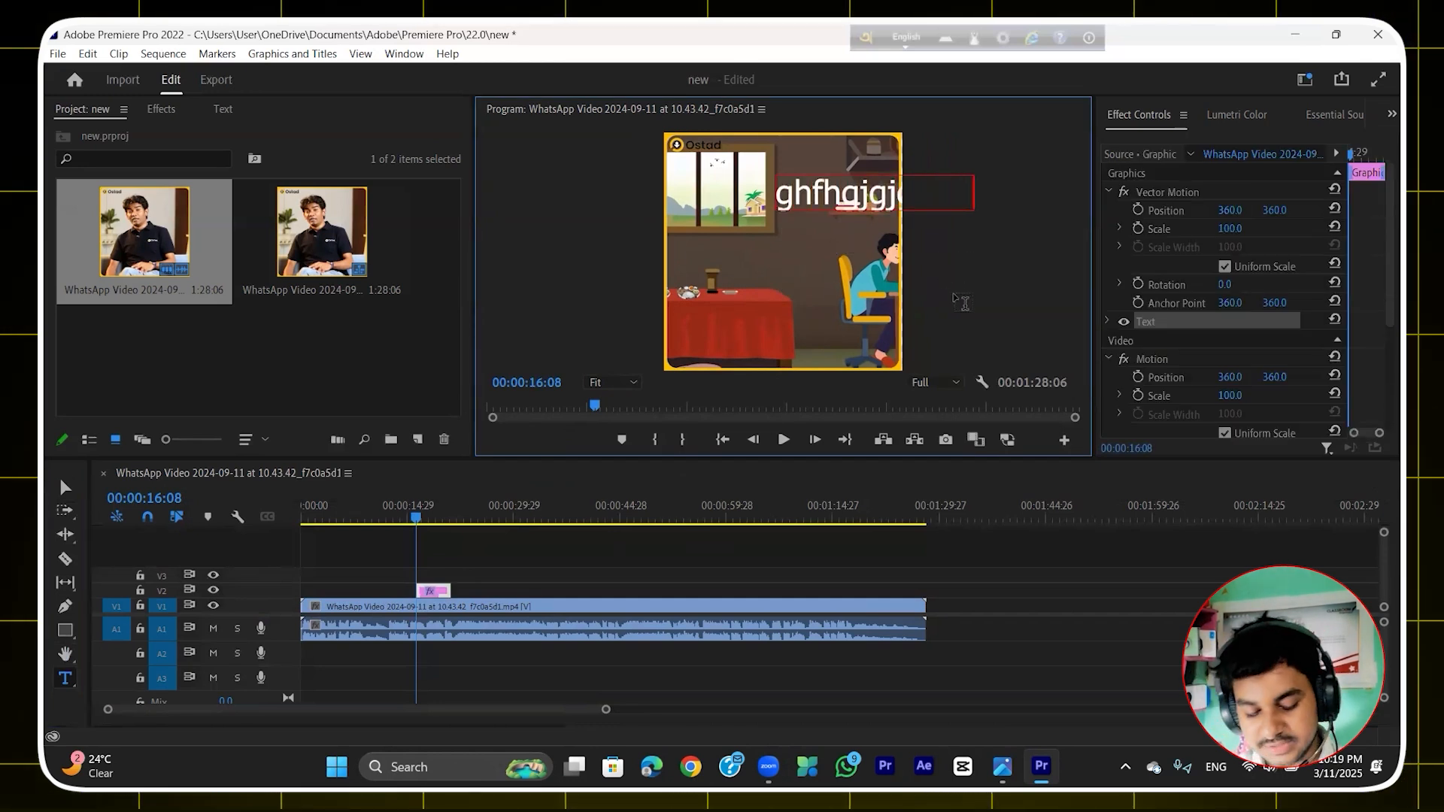
key(BackSpace)
key(BackSpace)
key(BackSpace)
key(BackSpace)
key(BackSpace)
key(BackSpace)
key(BackSpace)
key(BackSpace)
key(BackSpace)
key(BackSpace)
key(BackSpace)
key(BackSpace)
key(BackSpace)
Step: Delete the empty text graphic from track V2 with the Selection tool
click(66, 488)
click(783, 192)
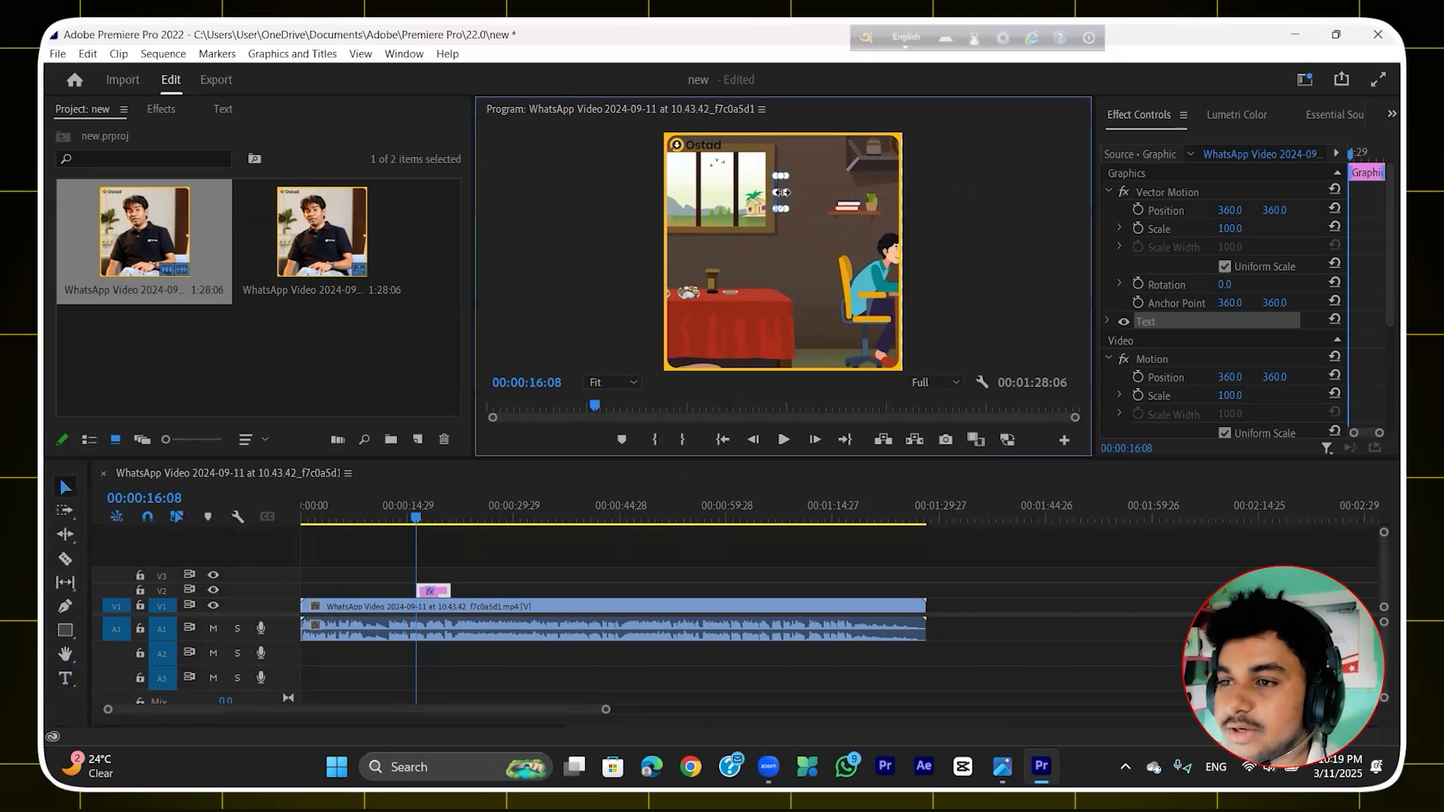
click(837, 229)
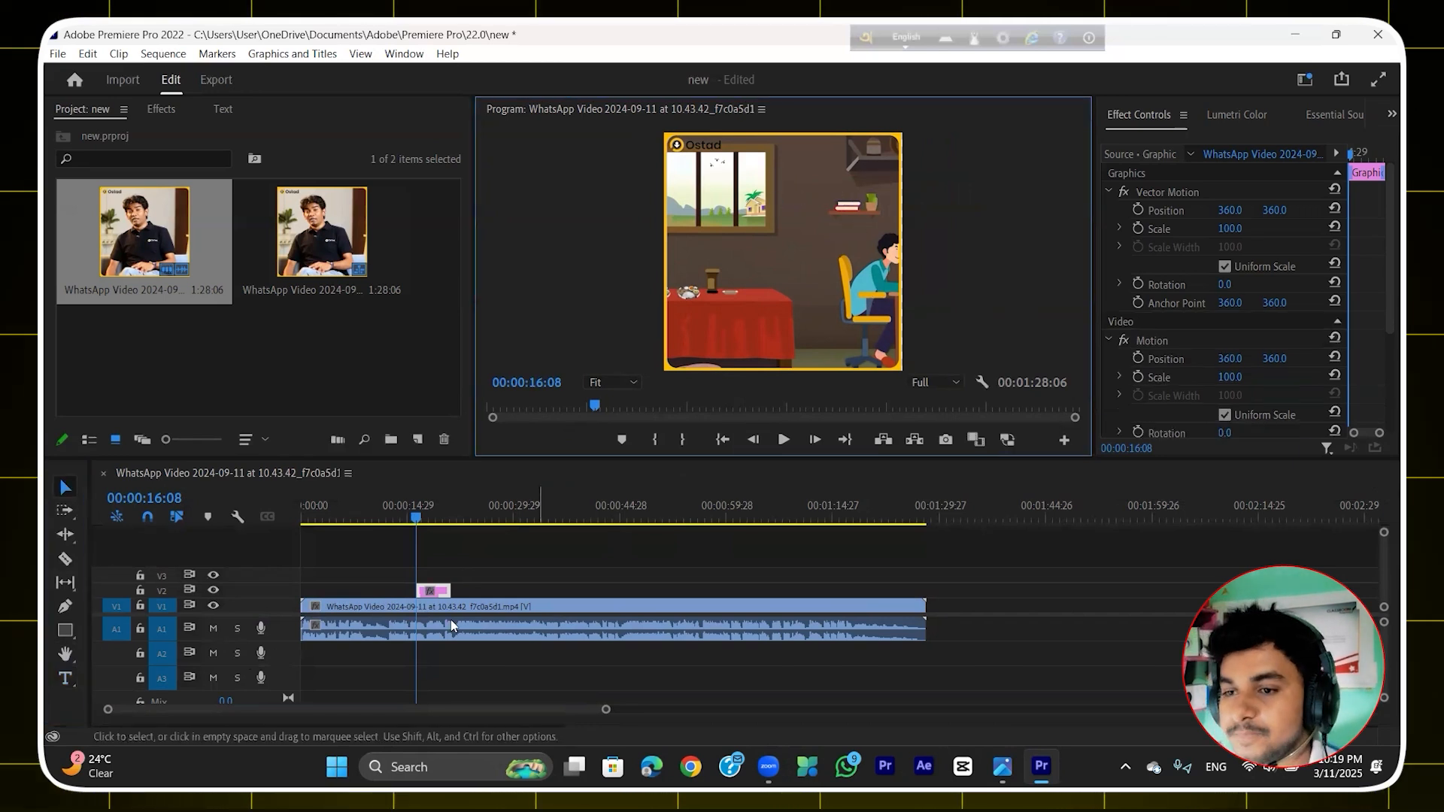
click(433, 595)
key(Delete)
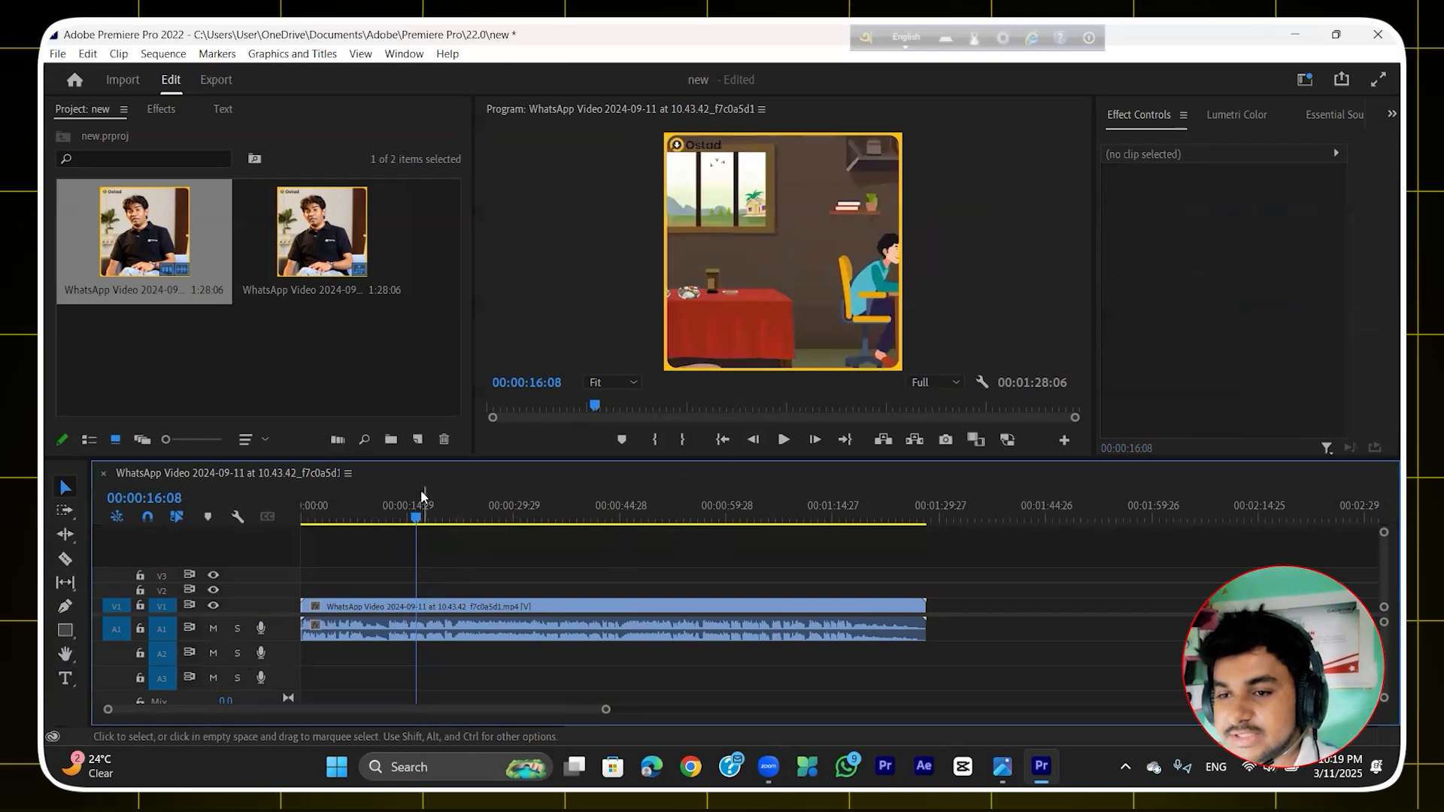
Step: Enlarge the Program Monitor area and, with the playhead at 00:00:07:03, delete the whole video clip from the timeline
drag(422, 459, 447, 536)
drag(416, 595, 351, 598)
click(410, 644)
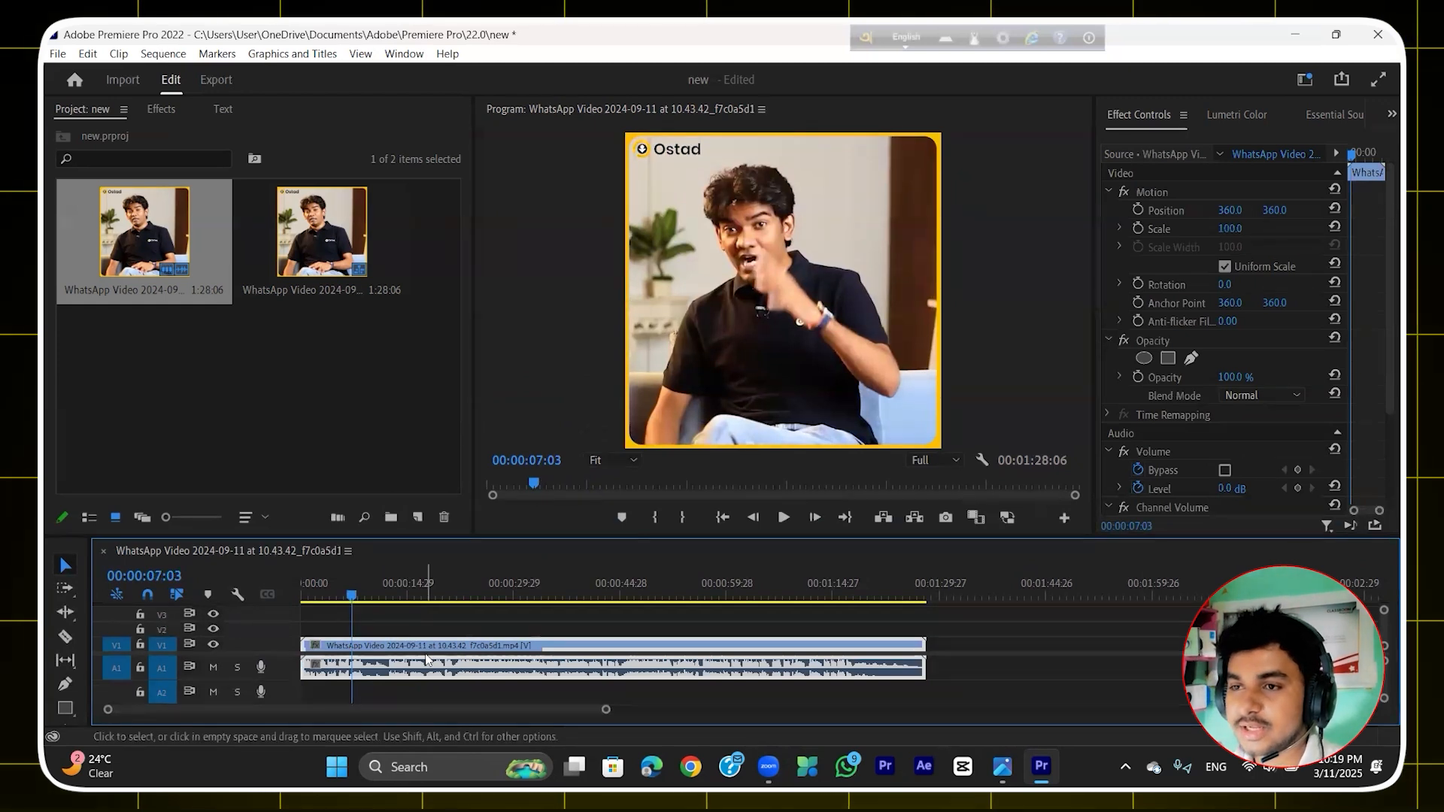
key(Delete)
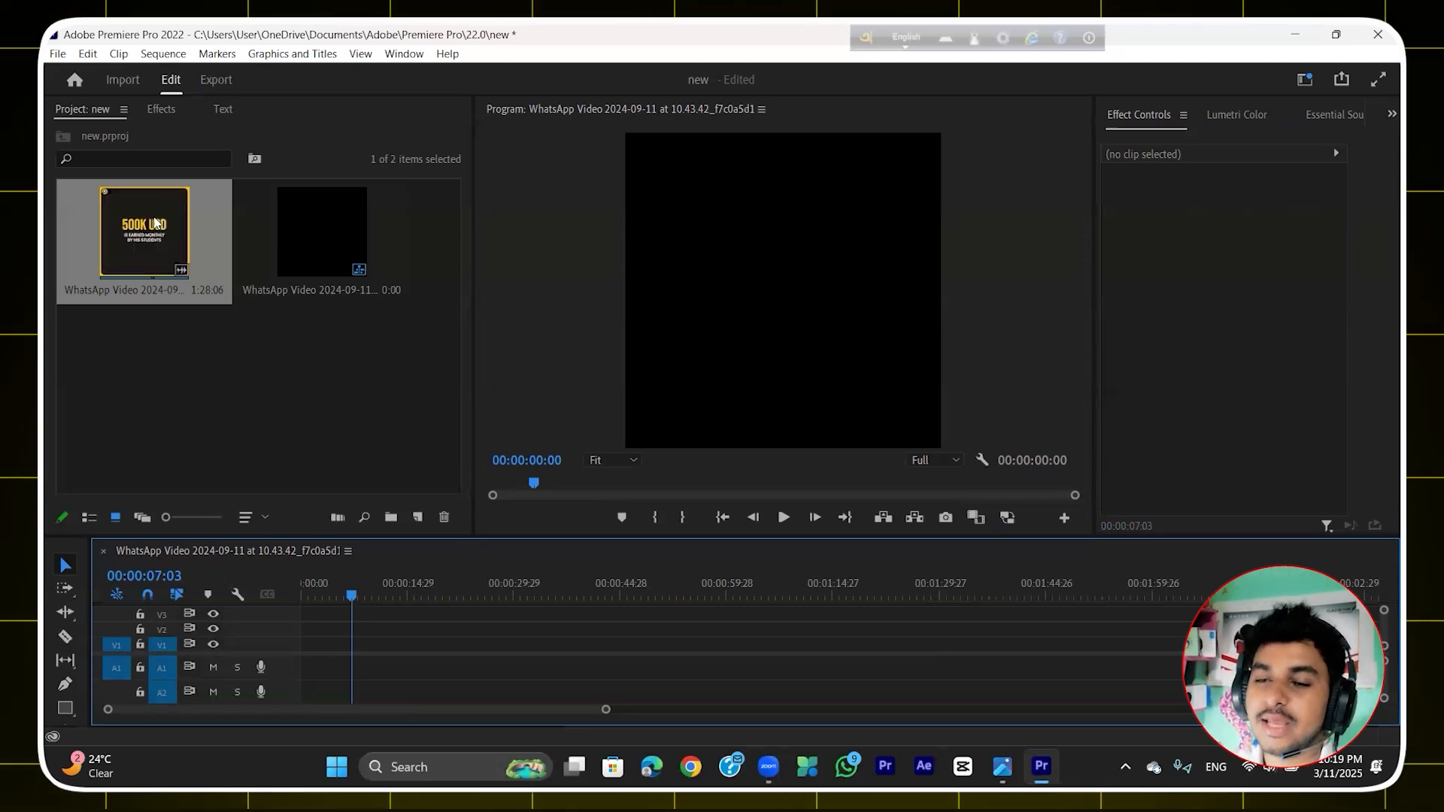
Step: Open the imported video in the Source Monitor, reposition its floating window, and close it
double_click(154, 240)
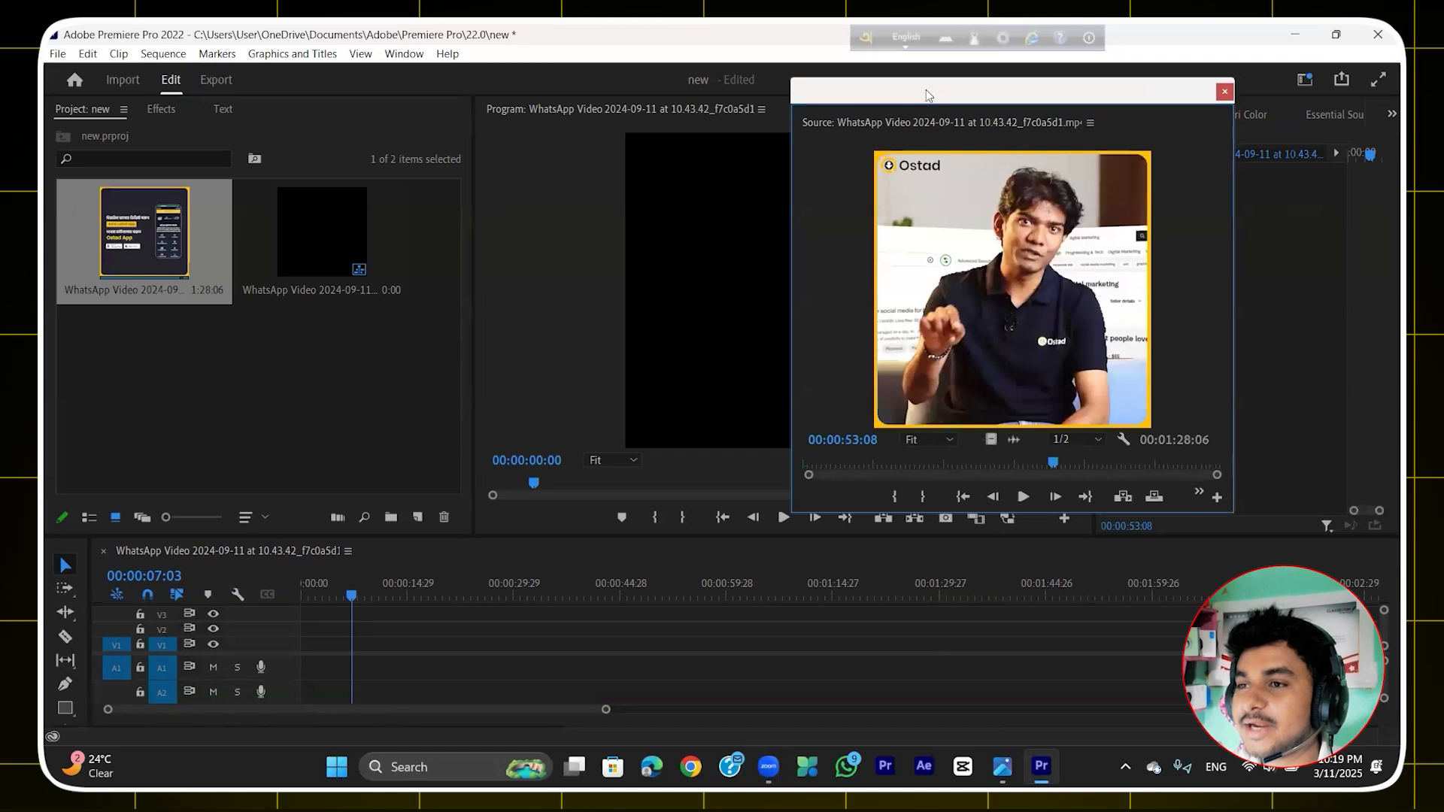
drag(1007, 85, 974, 114)
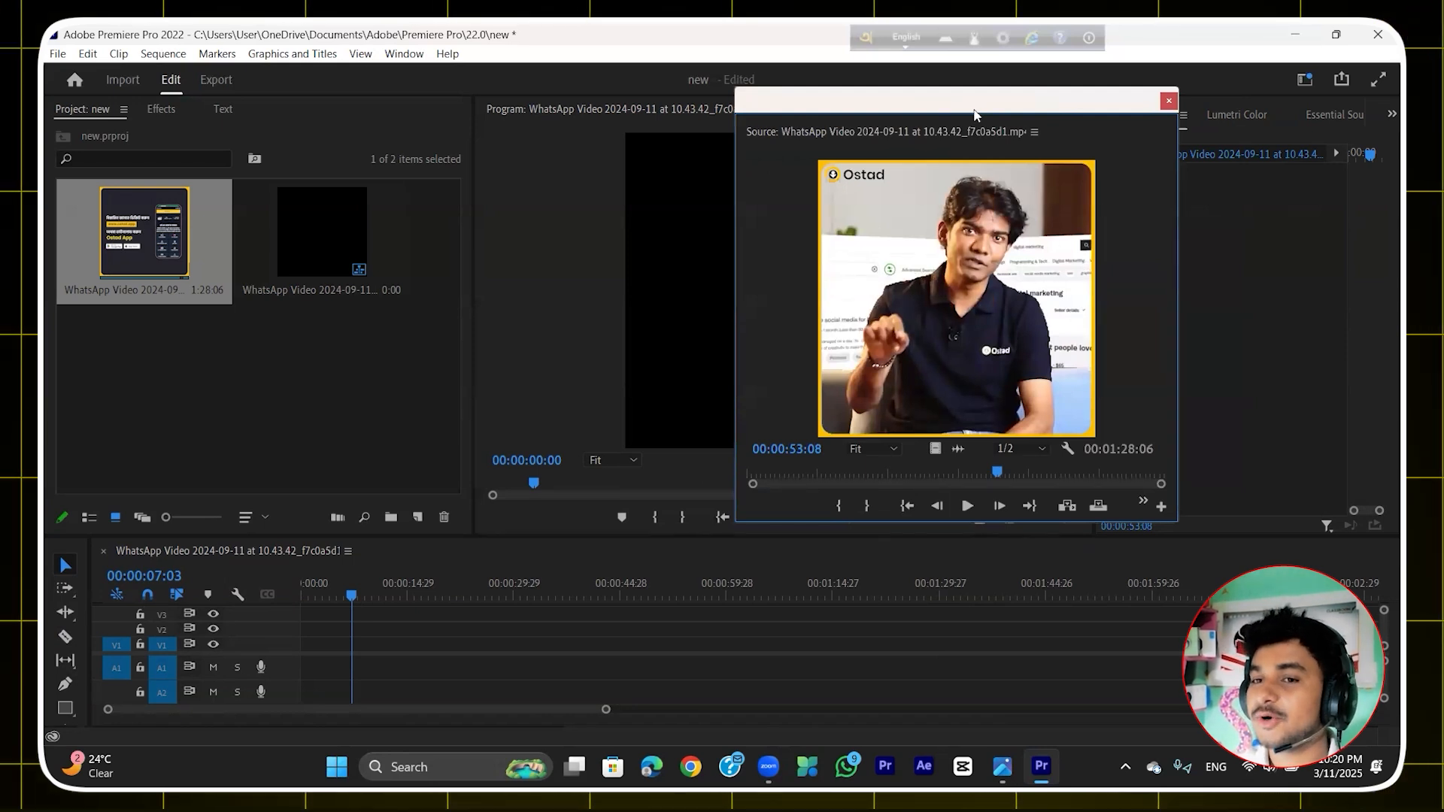
drag(974, 115, 995, 96)
click(1192, 81)
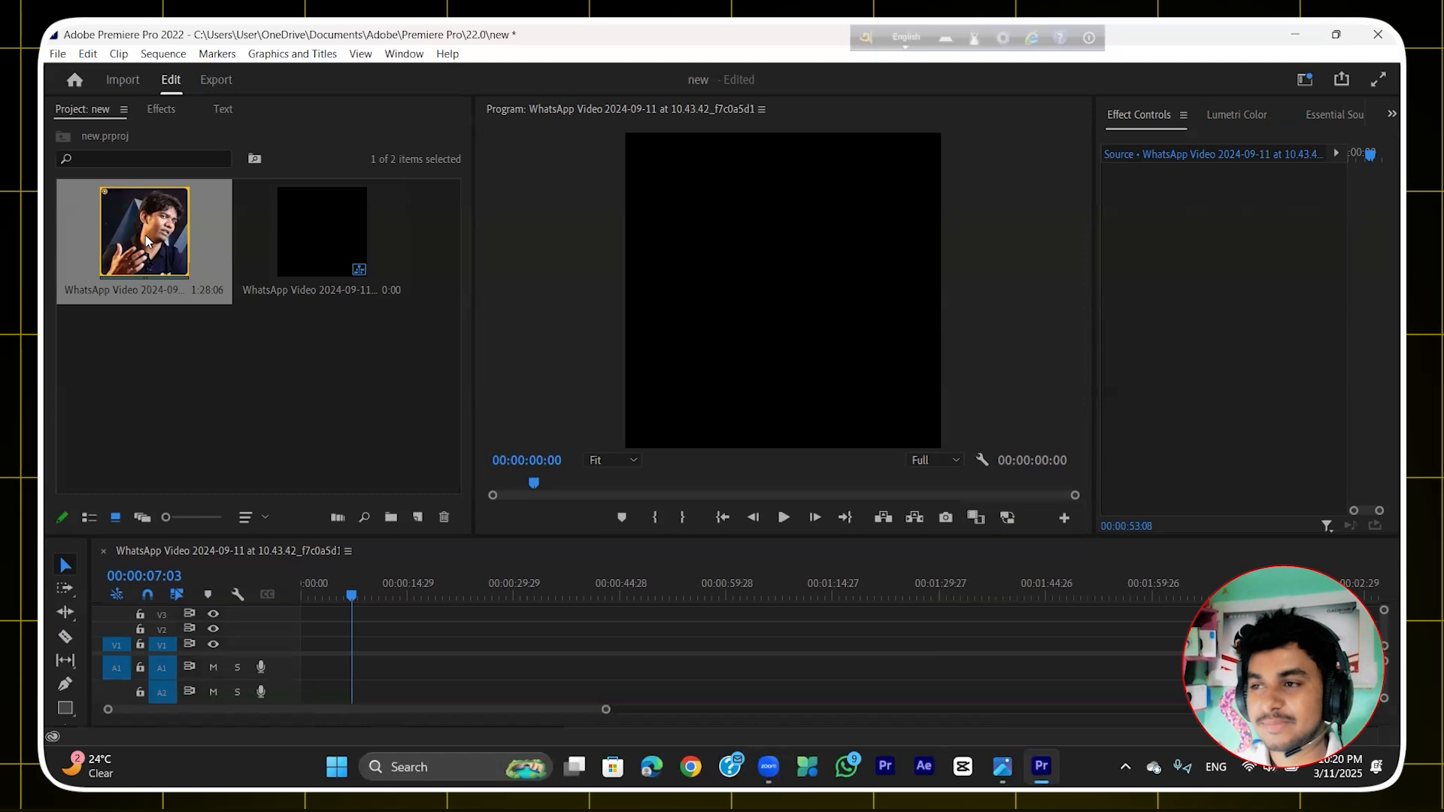
Step: Open the imported video in the Source Monitor again and move its playhead to 00:00:59:24
double_click(147, 215)
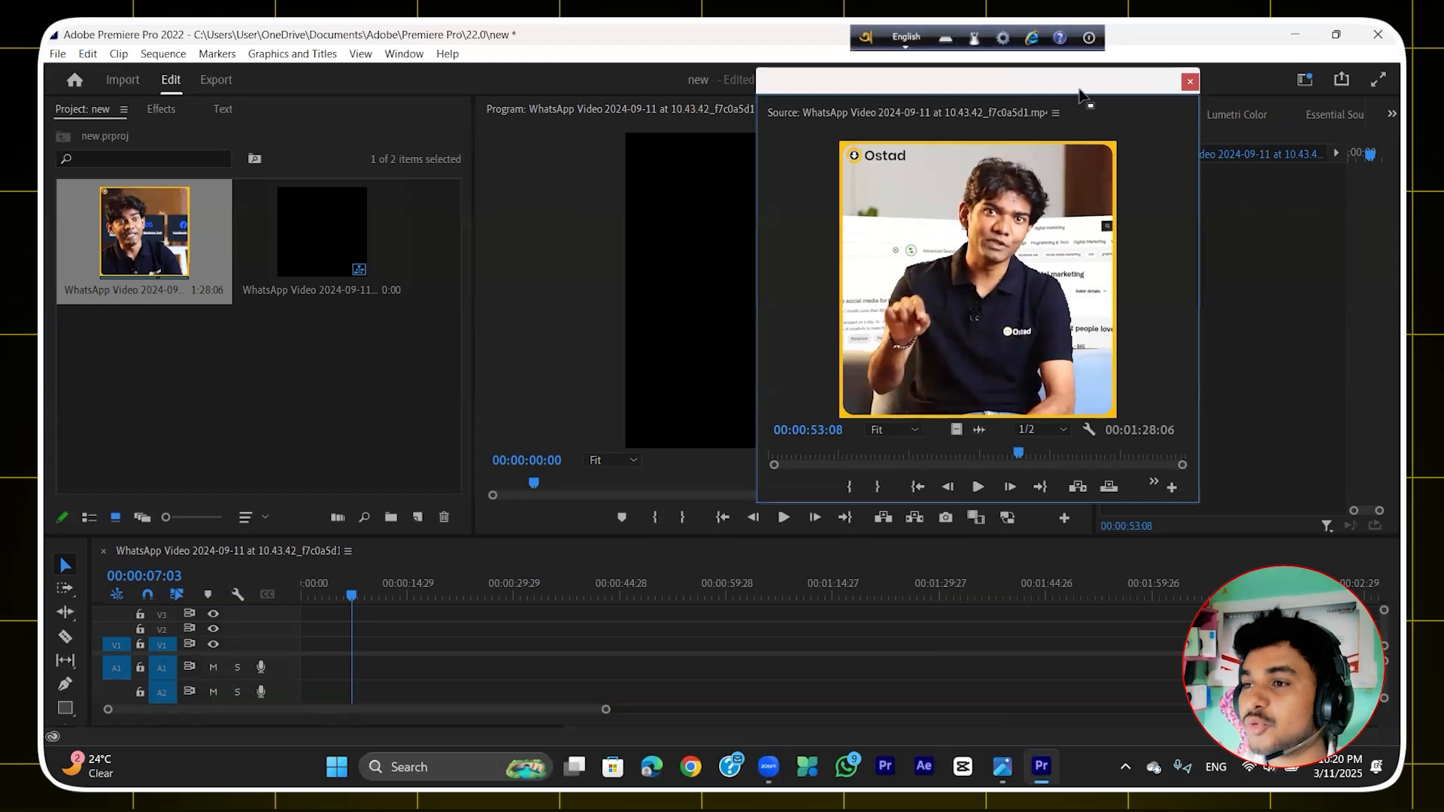
drag(1000, 88, 1025, 95)
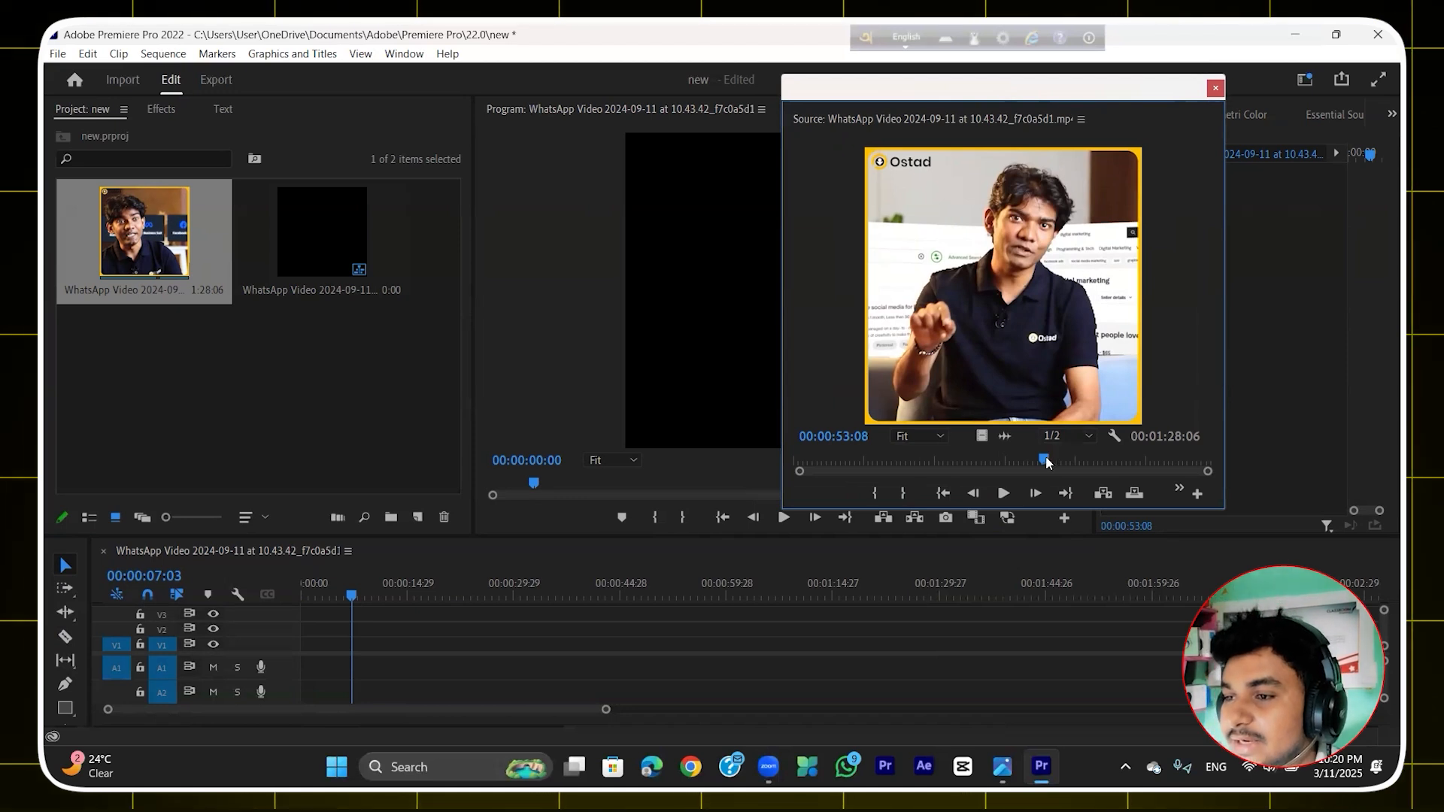
mouse_move(1049, 462)
mouse_down()
mouse_move(1001, 473)
mouse_move(1076, 463)
mouse_up()
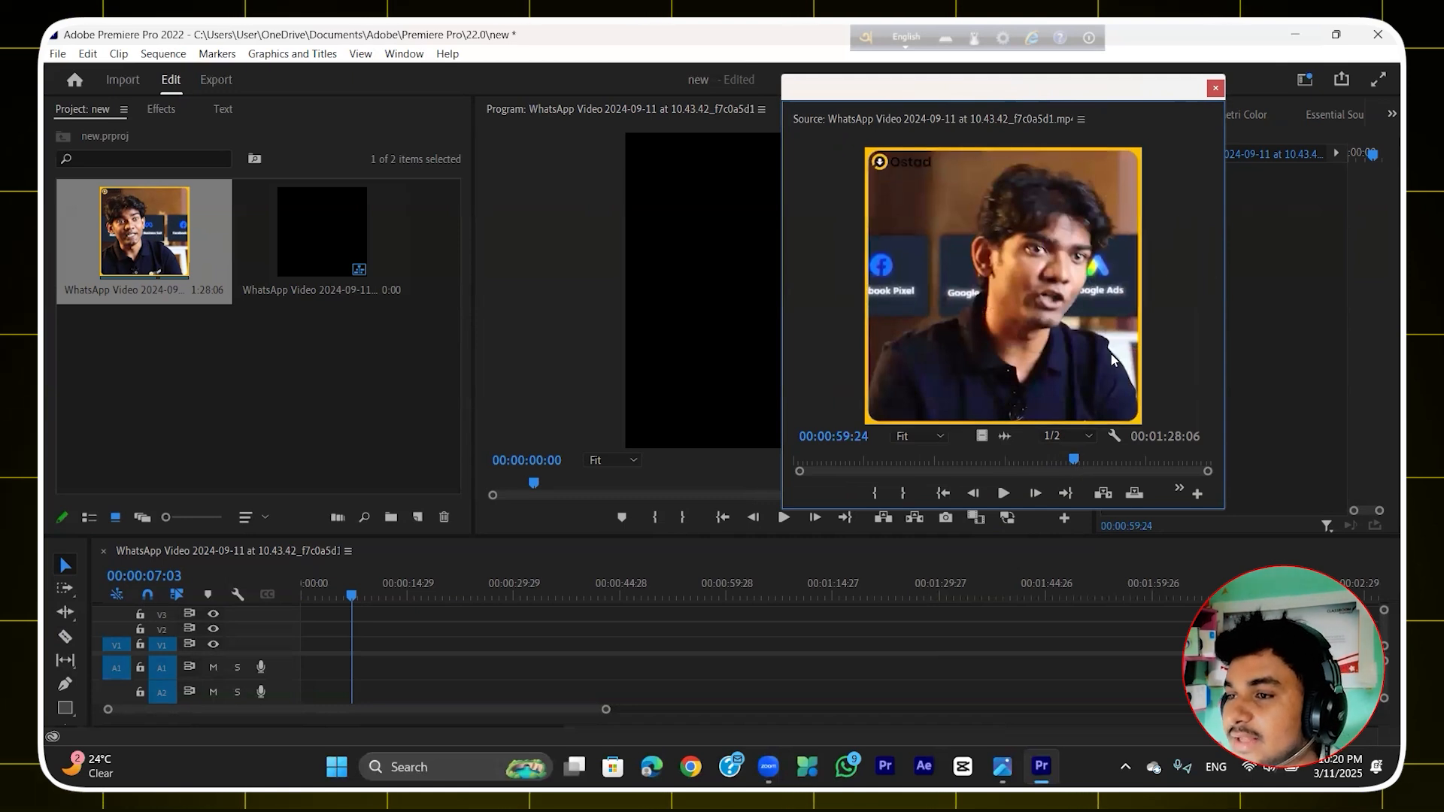
Step: Mark the source video's In point at 00:00:45:04 and its Out point at 00:00:59:13
drag(1074, 462, 1069, 462)
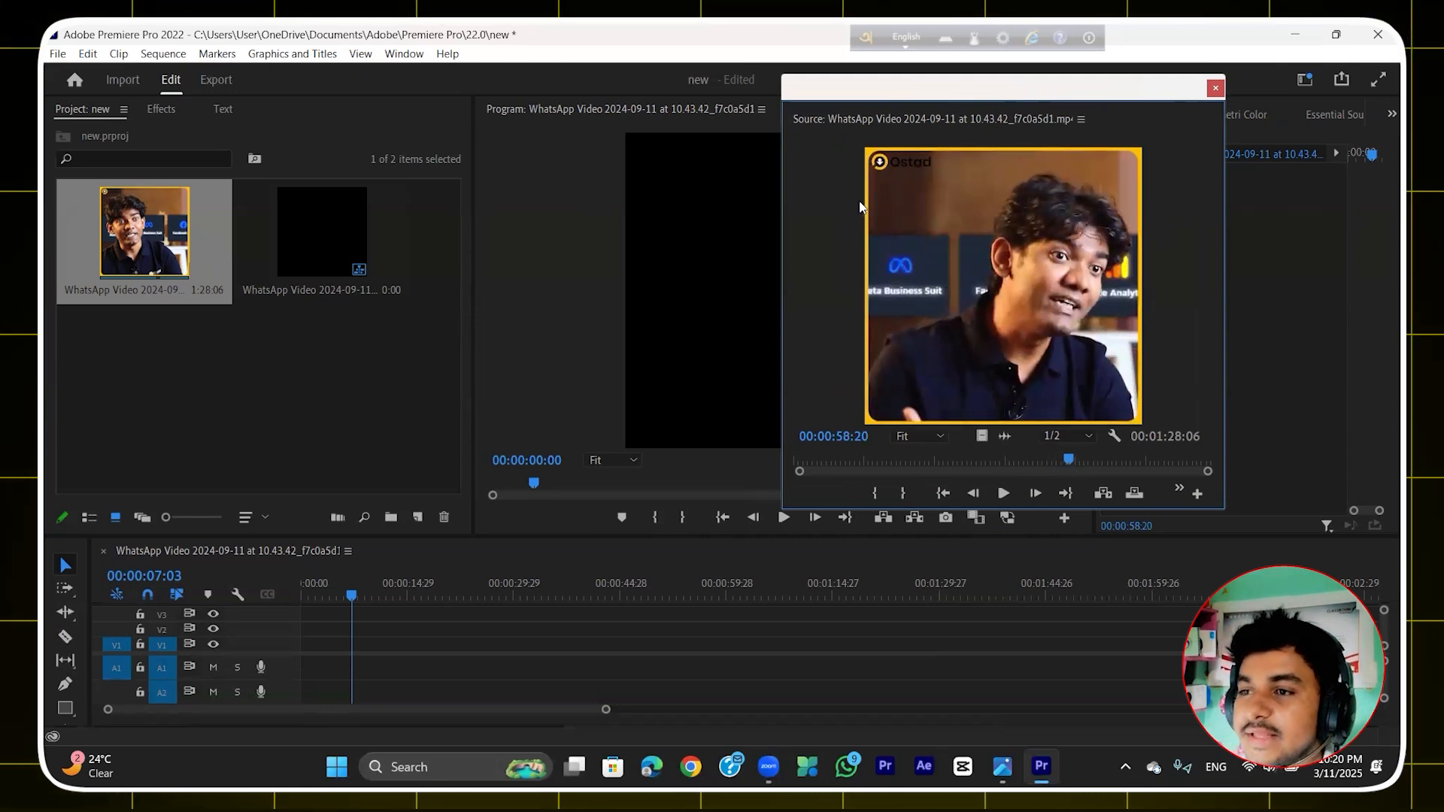
drag(1069, 462, 1003, 493)
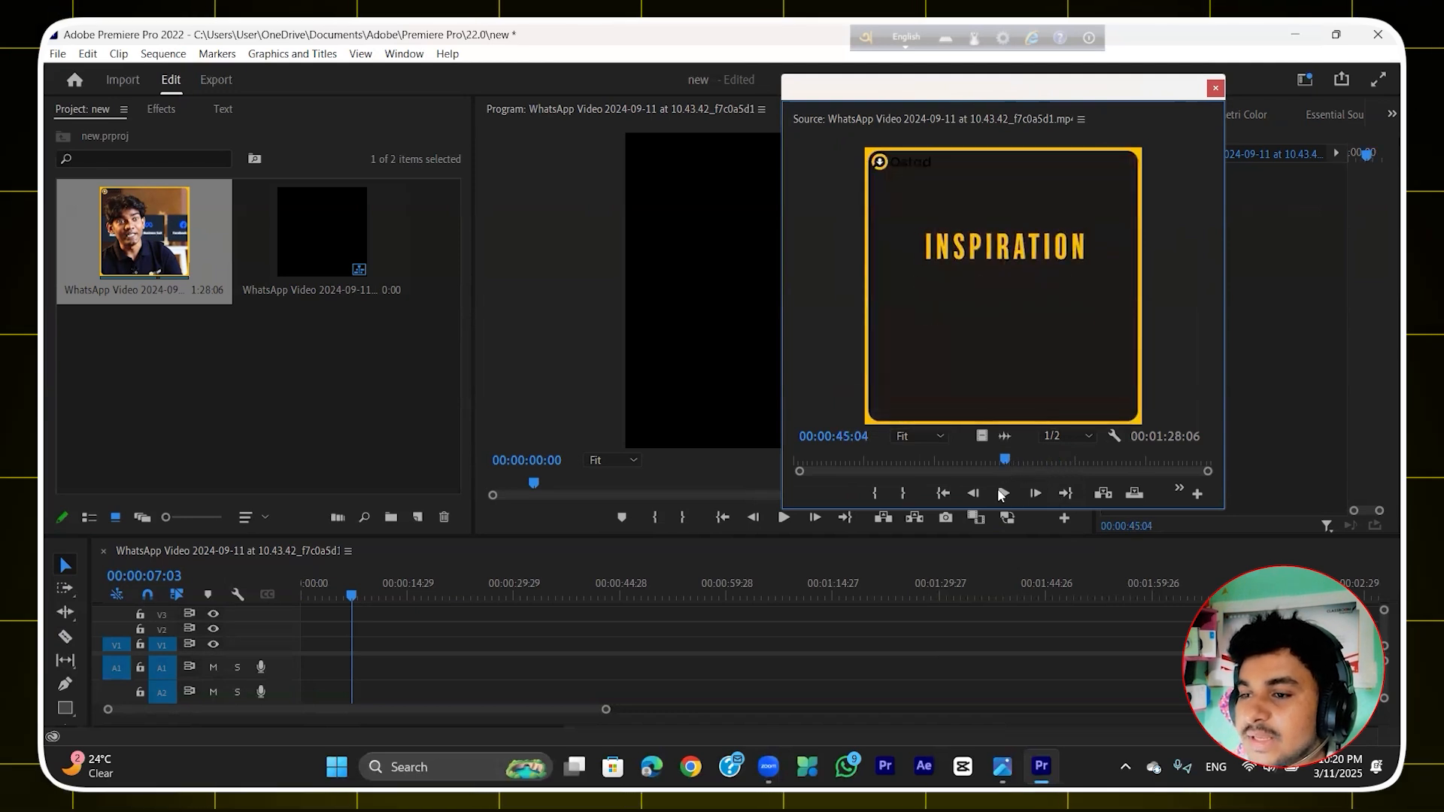
click(874, 494)
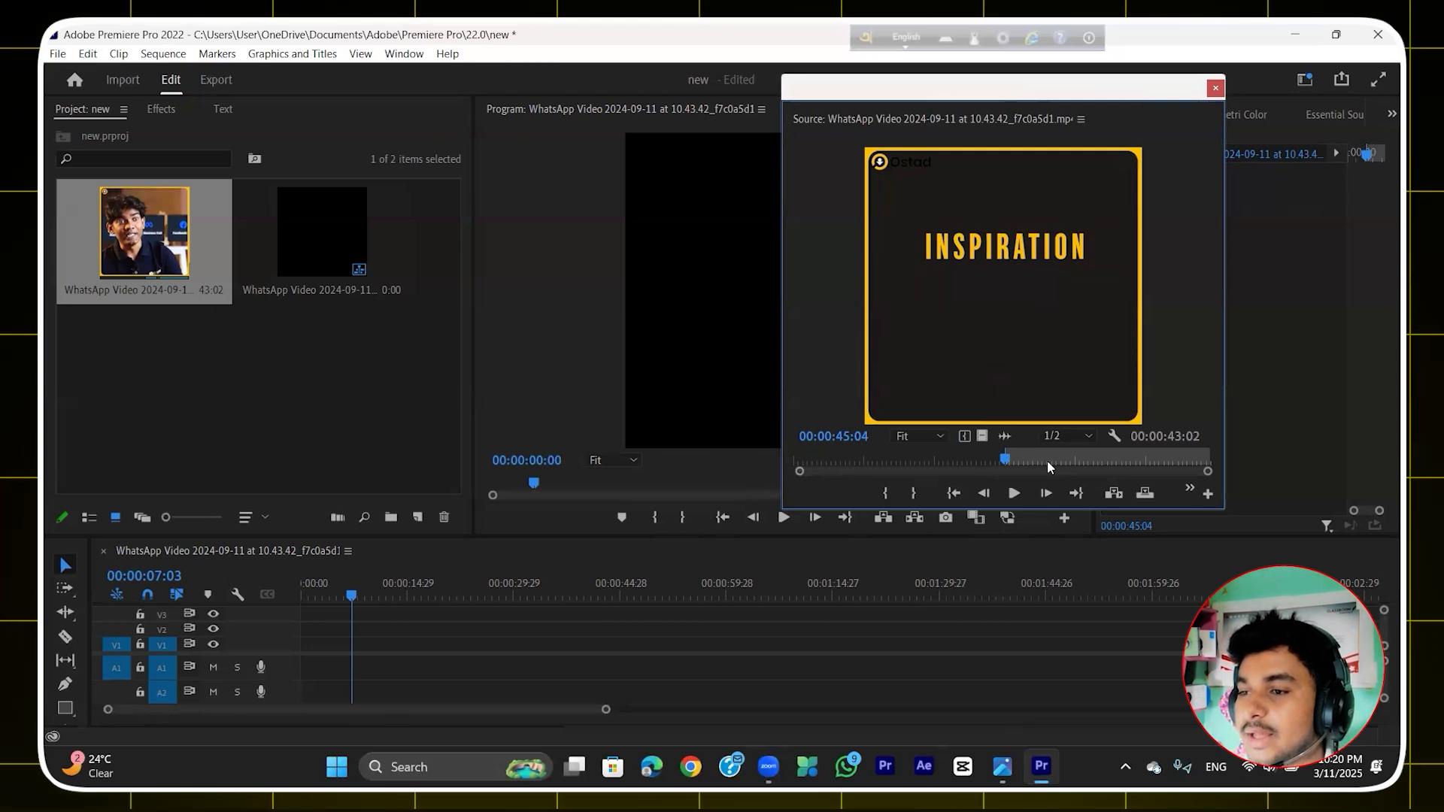
drag(1040, 458, 1077, 464)
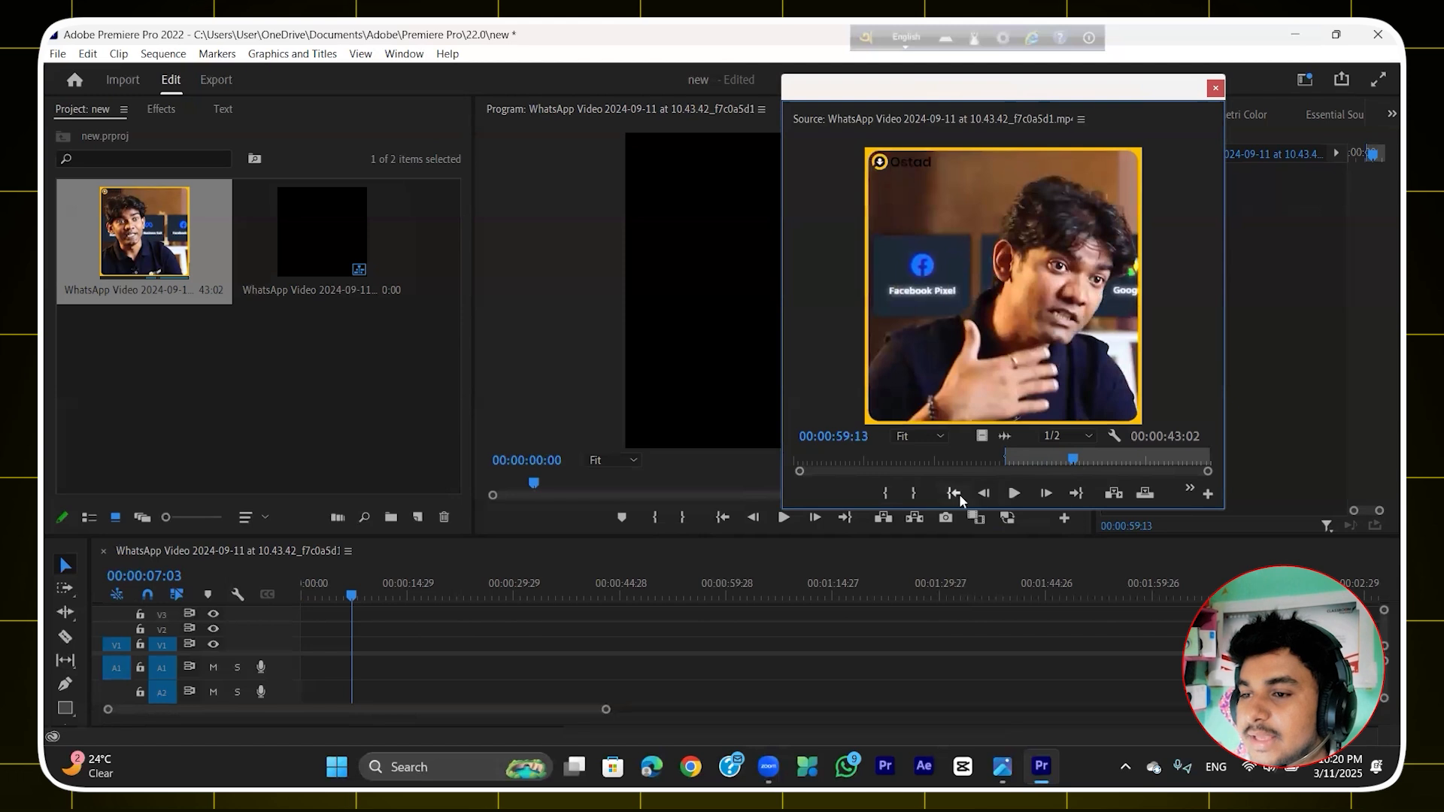
click(918, 490)
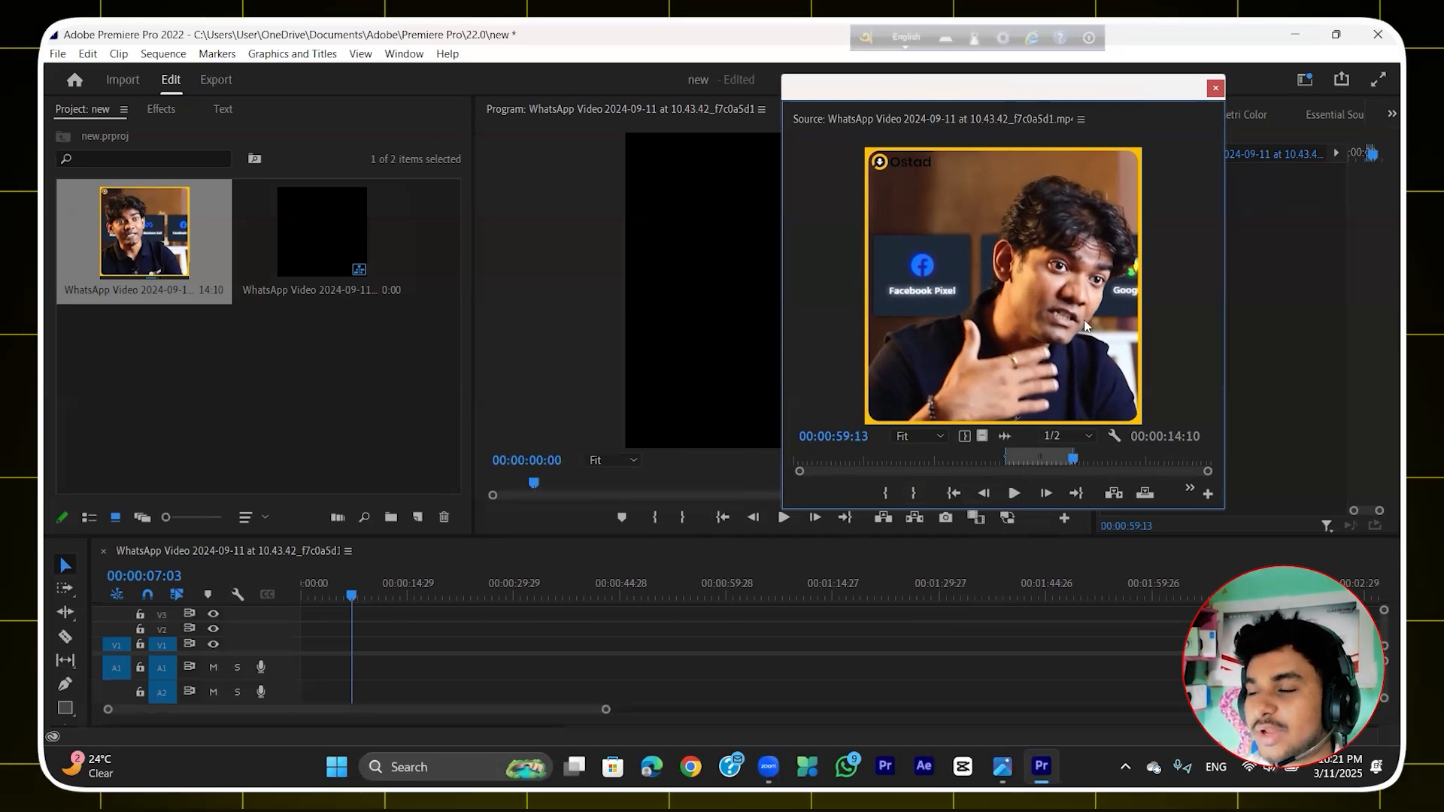
Step: Add the marked section to the sequence on tracks V1 and A1 and return the sequence playhead to 00:00:00:00
drag(867, 505, 755, 286)
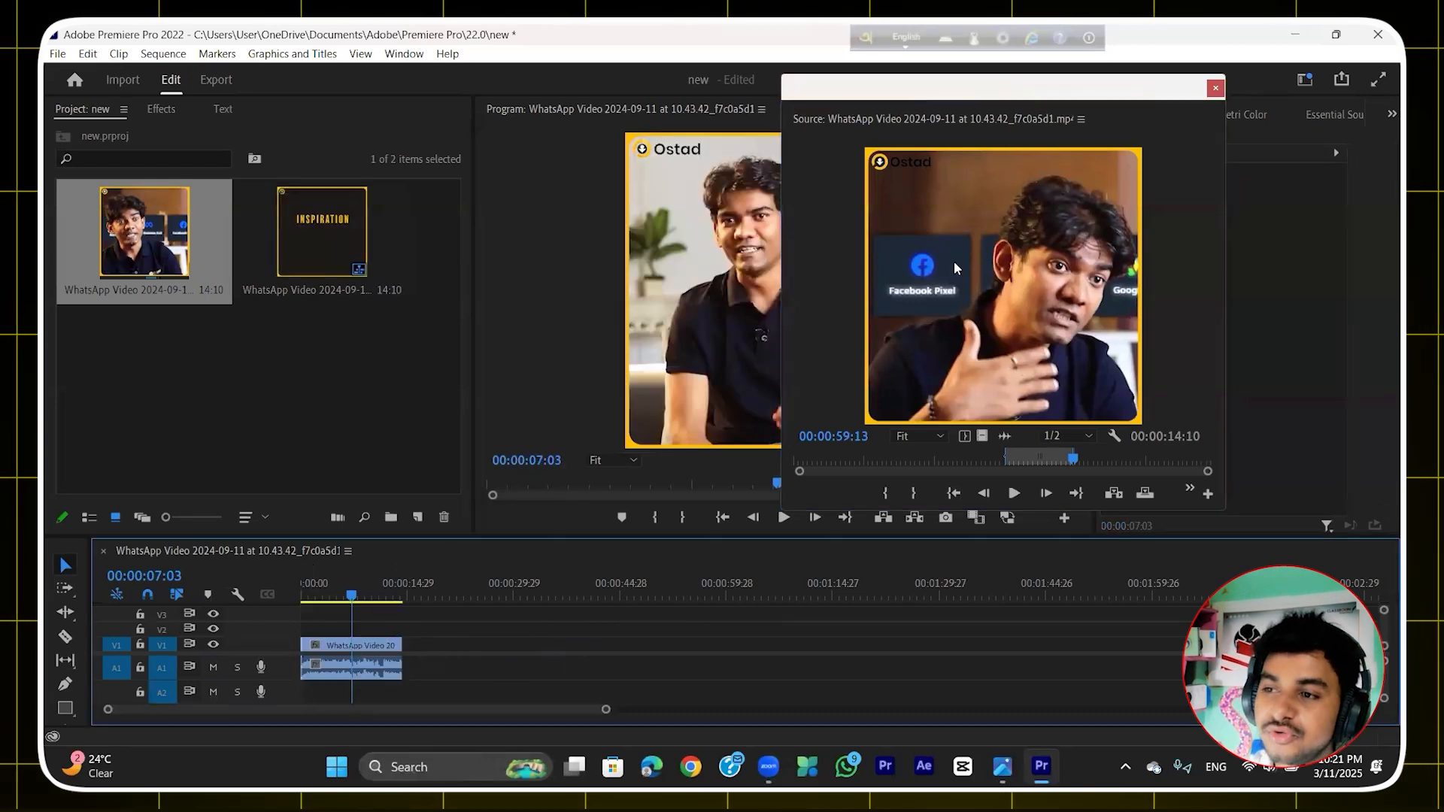
drag(350, 596, 289, 602)
Step: Adjust the marked source range to a duration of 00:00:14:26, preview it from 00:00:44:28, and close the floating Source Monitor
drag(873, 109, 935, 118)
drag(1136, 468, 1069, 471)
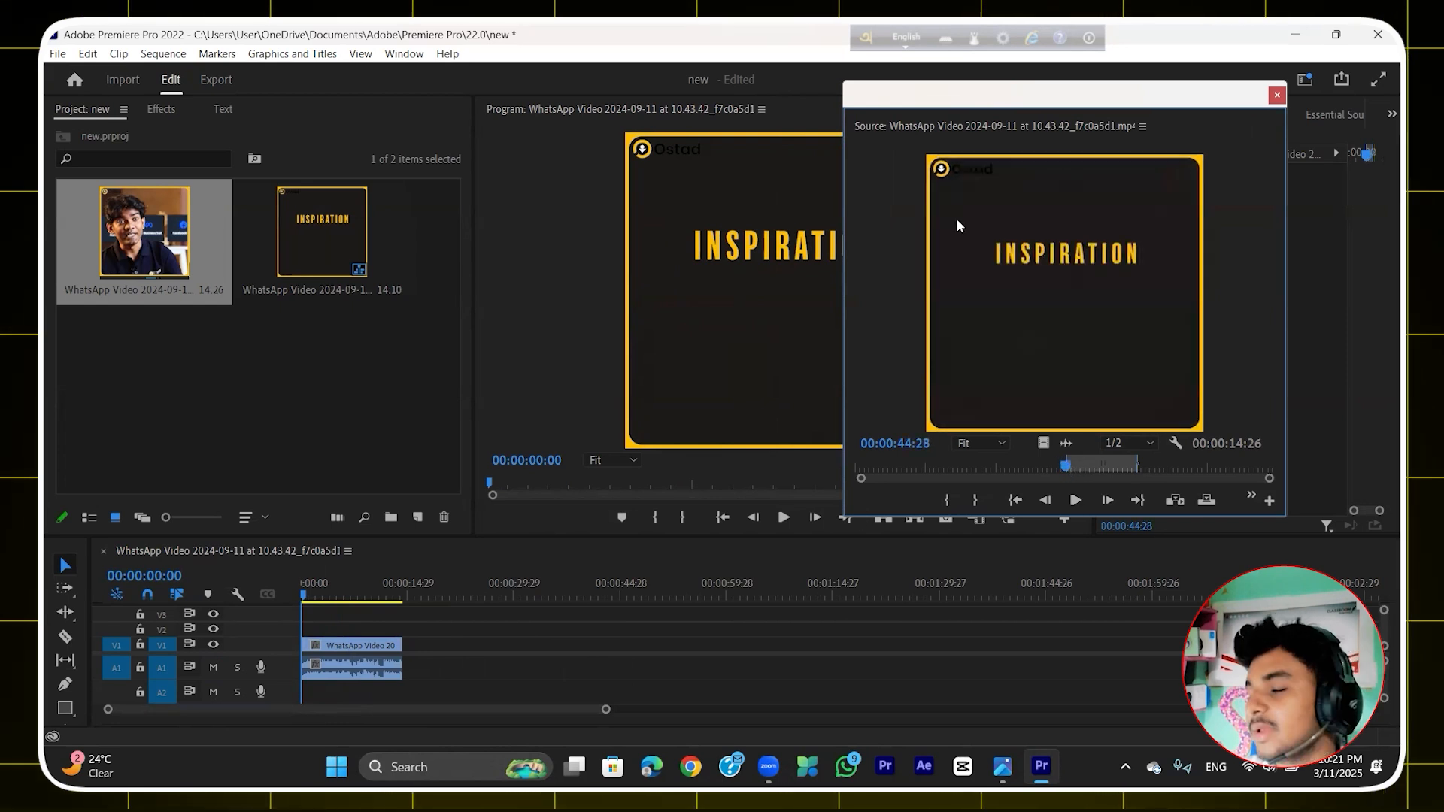
key(space)
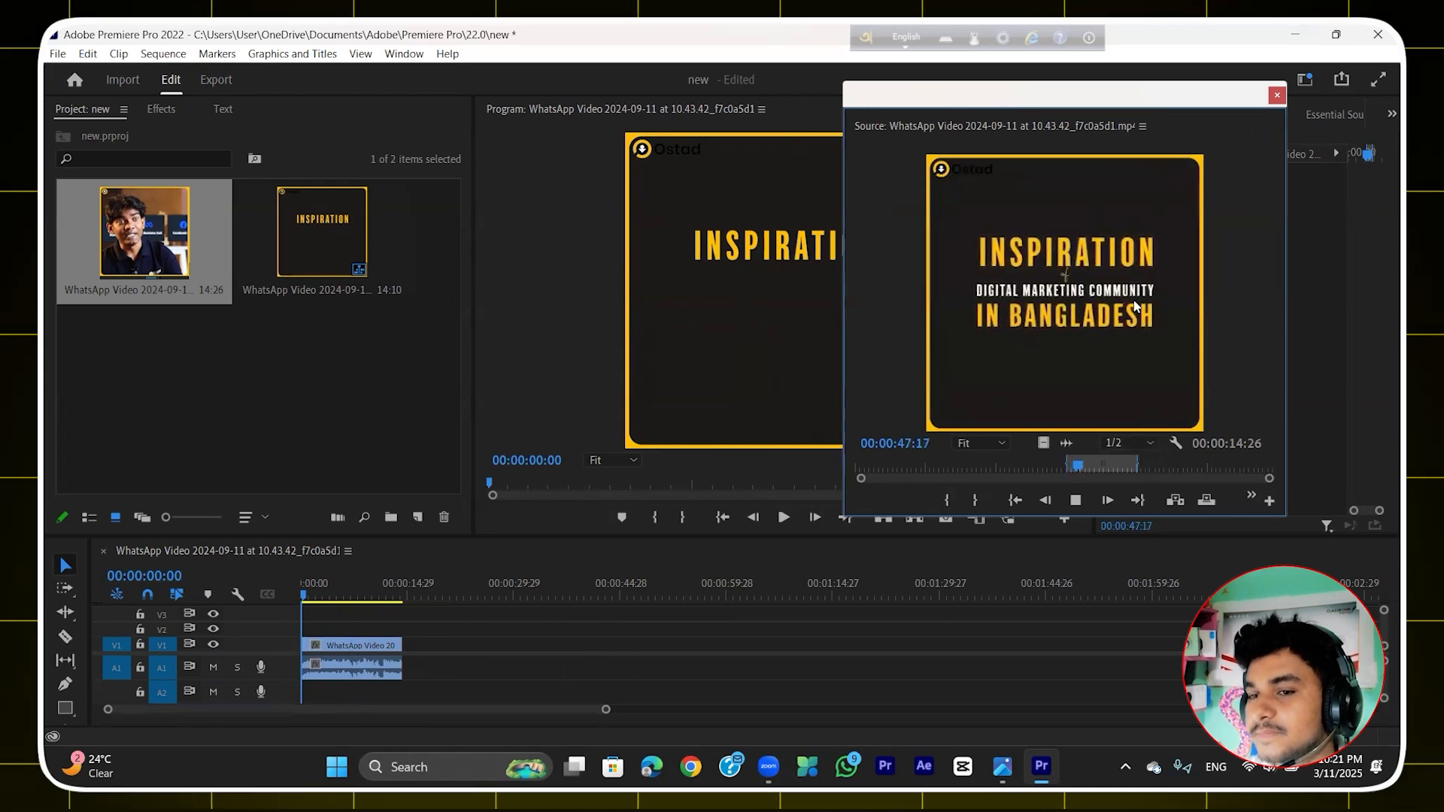
key(space)
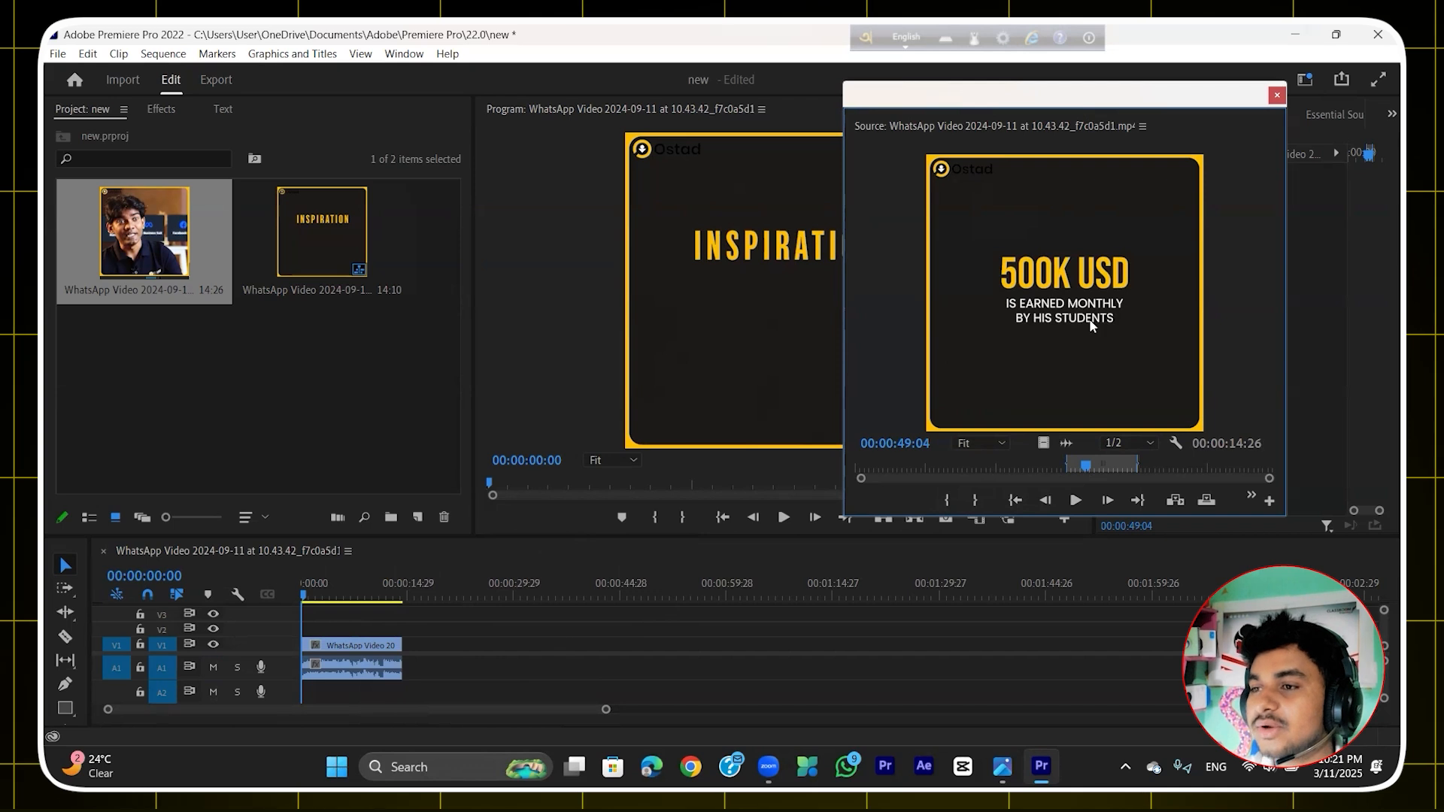
click(1277, 97)
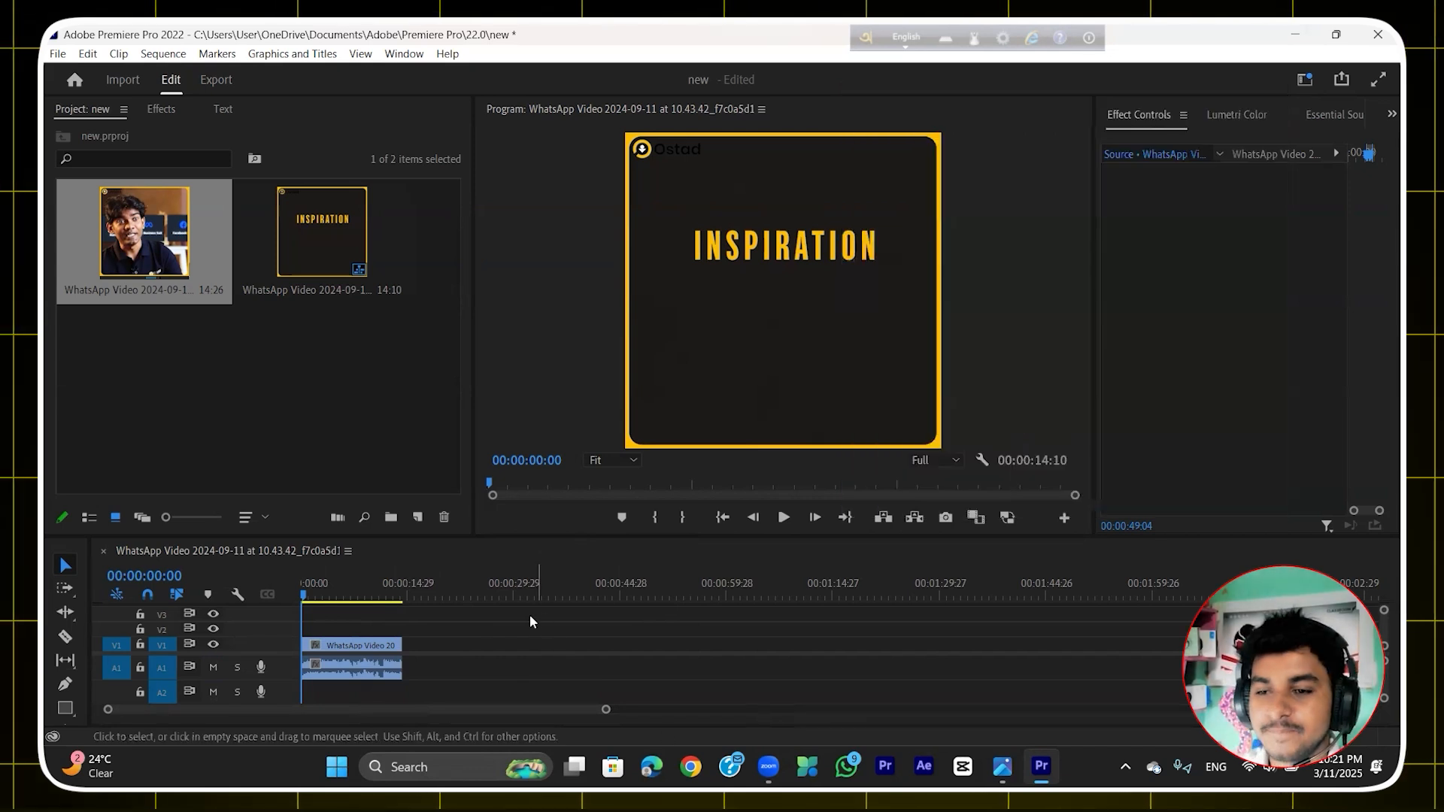
Step: Replace the timeline clip with the newly marked source section, placed at the sequence start on tracks V1 and A2
click(352, 654)
key(Delete)
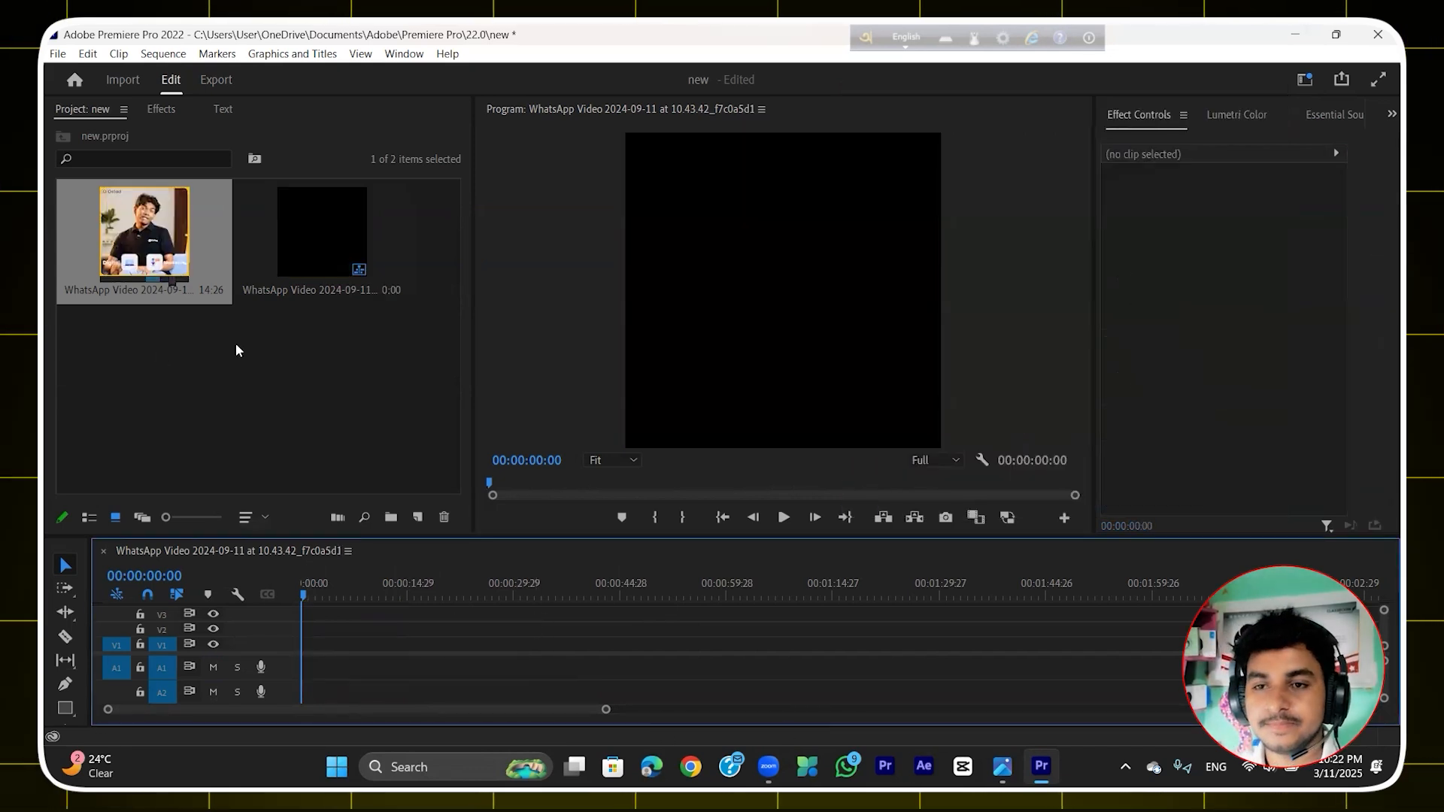
drag(325, 598, 300, 591)
drag(148, 264, 361, 647)
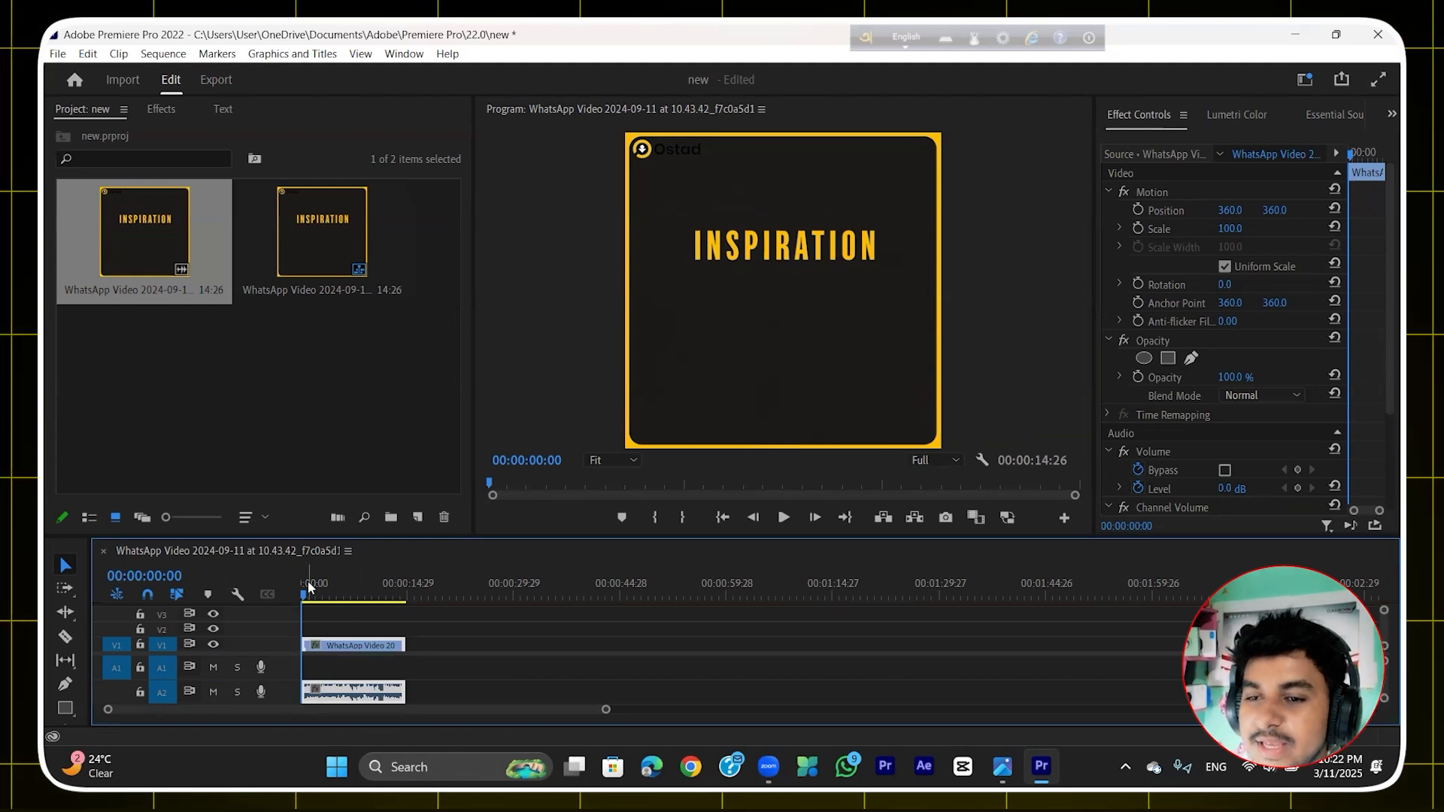
Step: Examine the clip's Motion, Opacity and audio properties in Effect Controls, and display the list of available effects
scroll(1306, 385, down, 1)
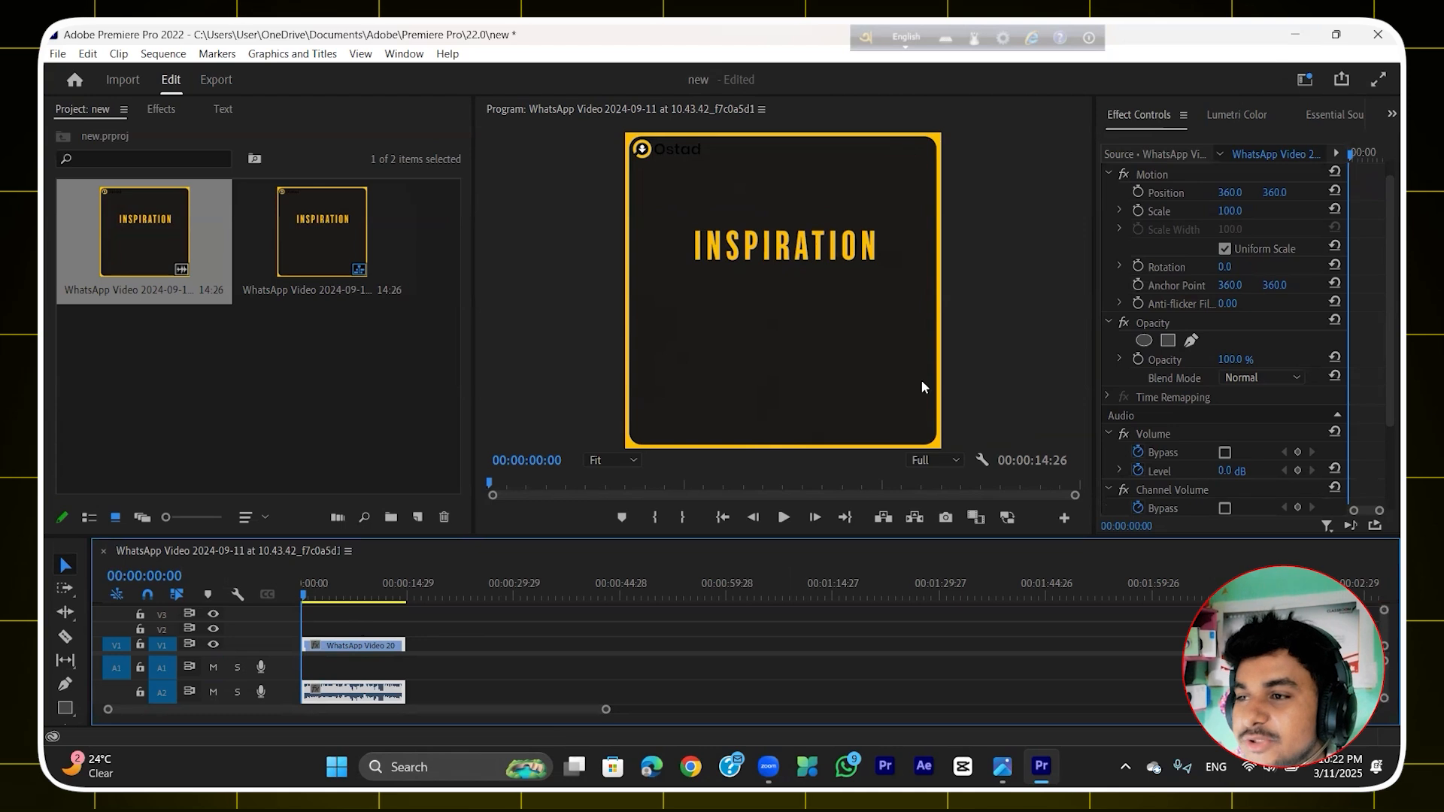
scroll(1230, 401, up, 1)
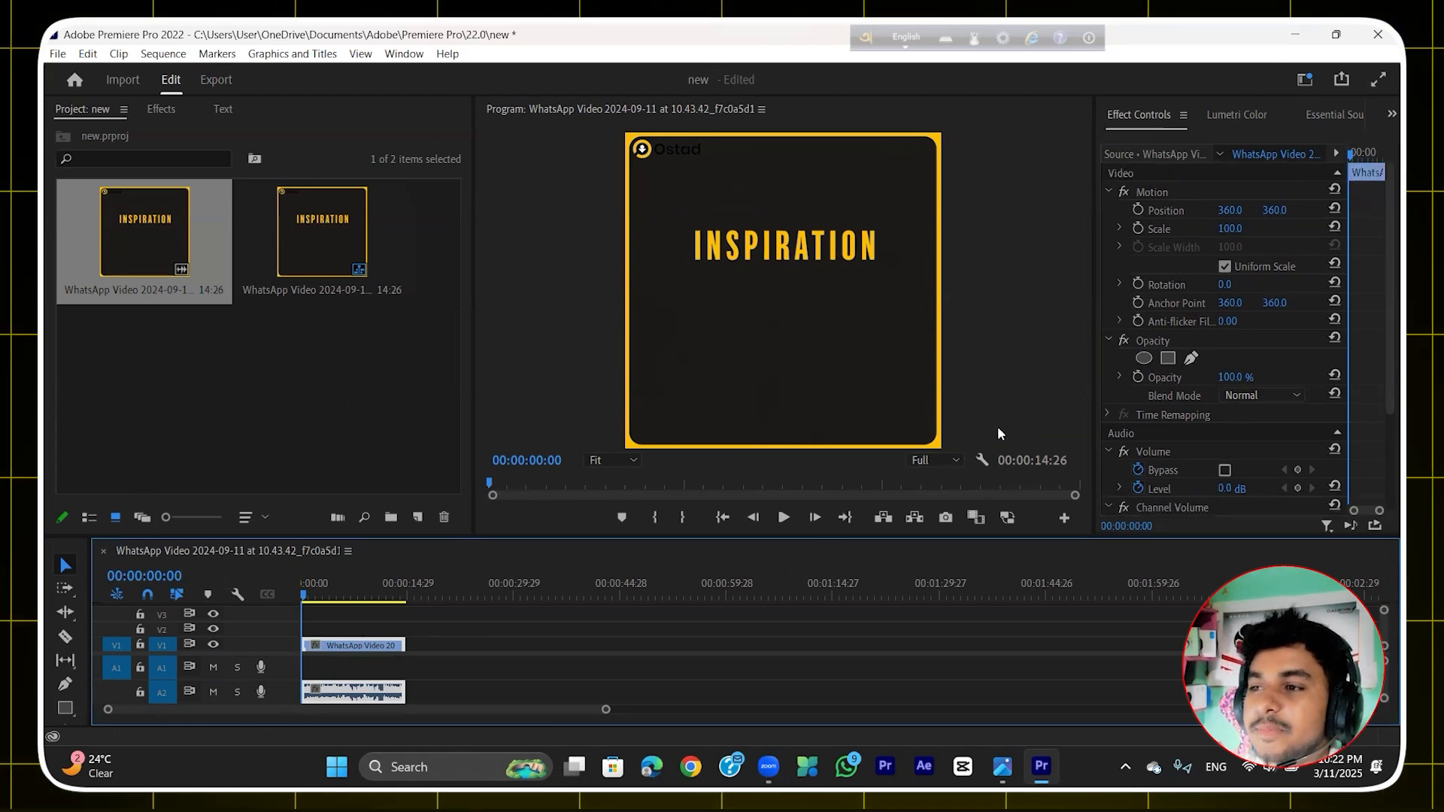
scroll(1183, 433, down, 3)
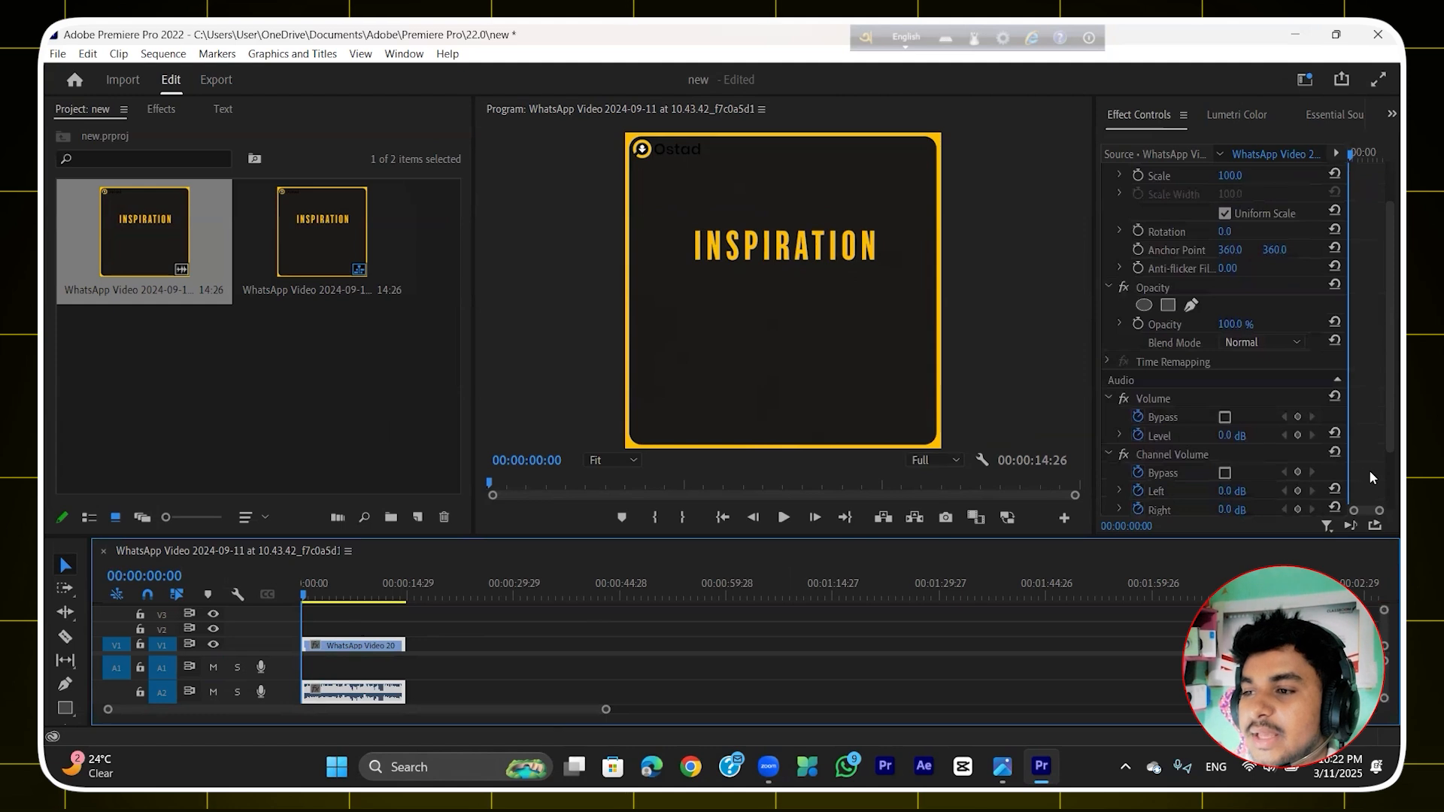
scroll(1193, 445, down, 1)
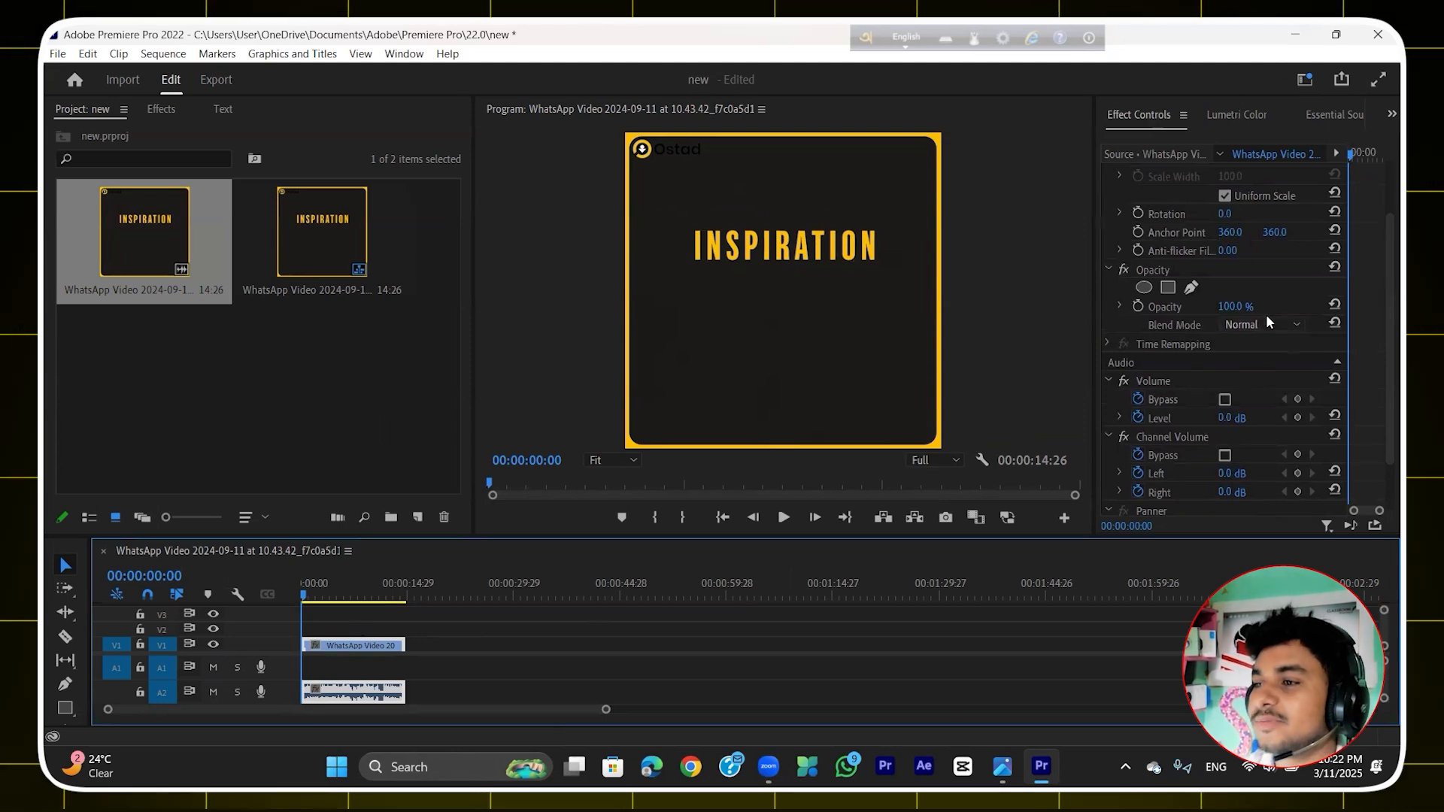
click(1378, 248)
scroll(1378, 226, up, 4)
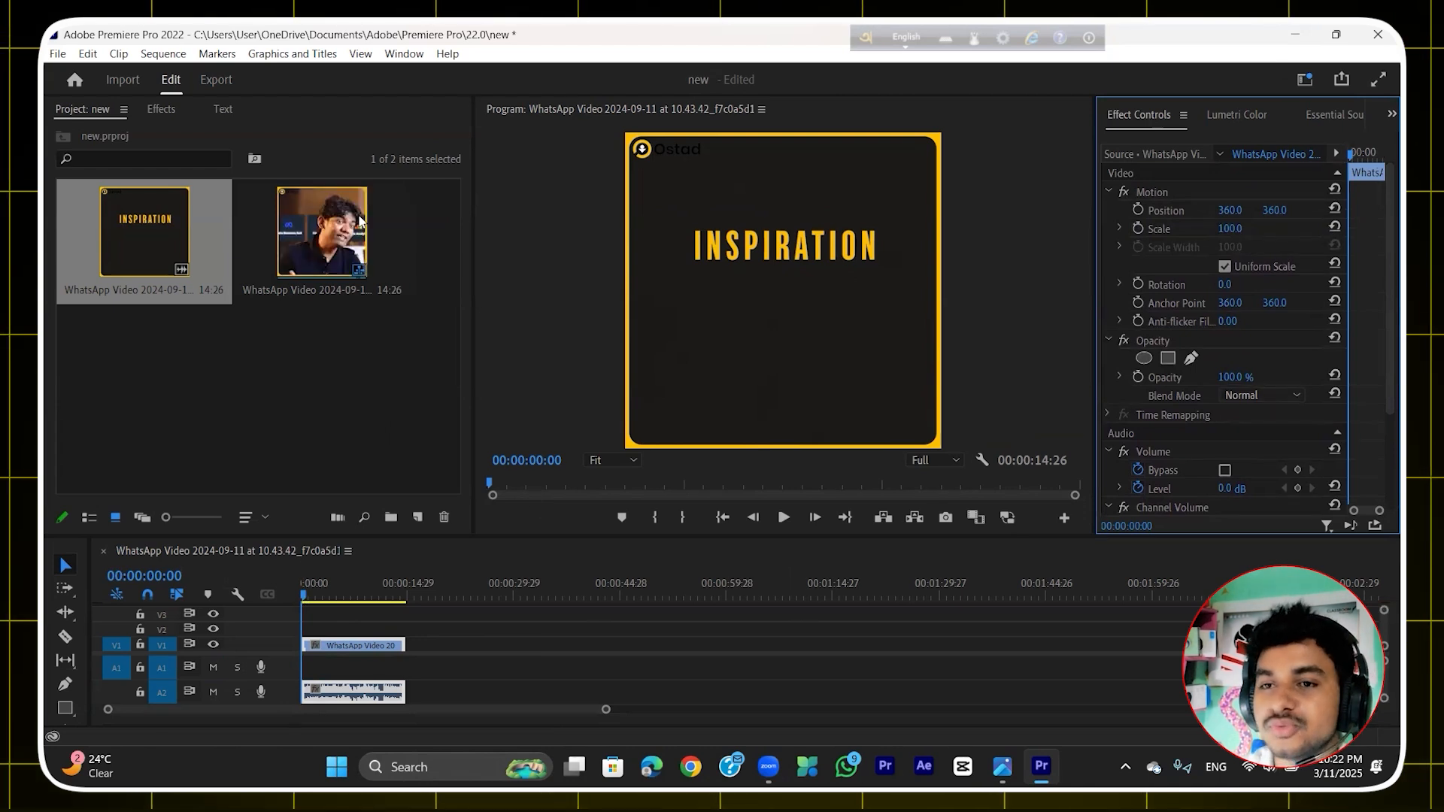
click(171, 117)
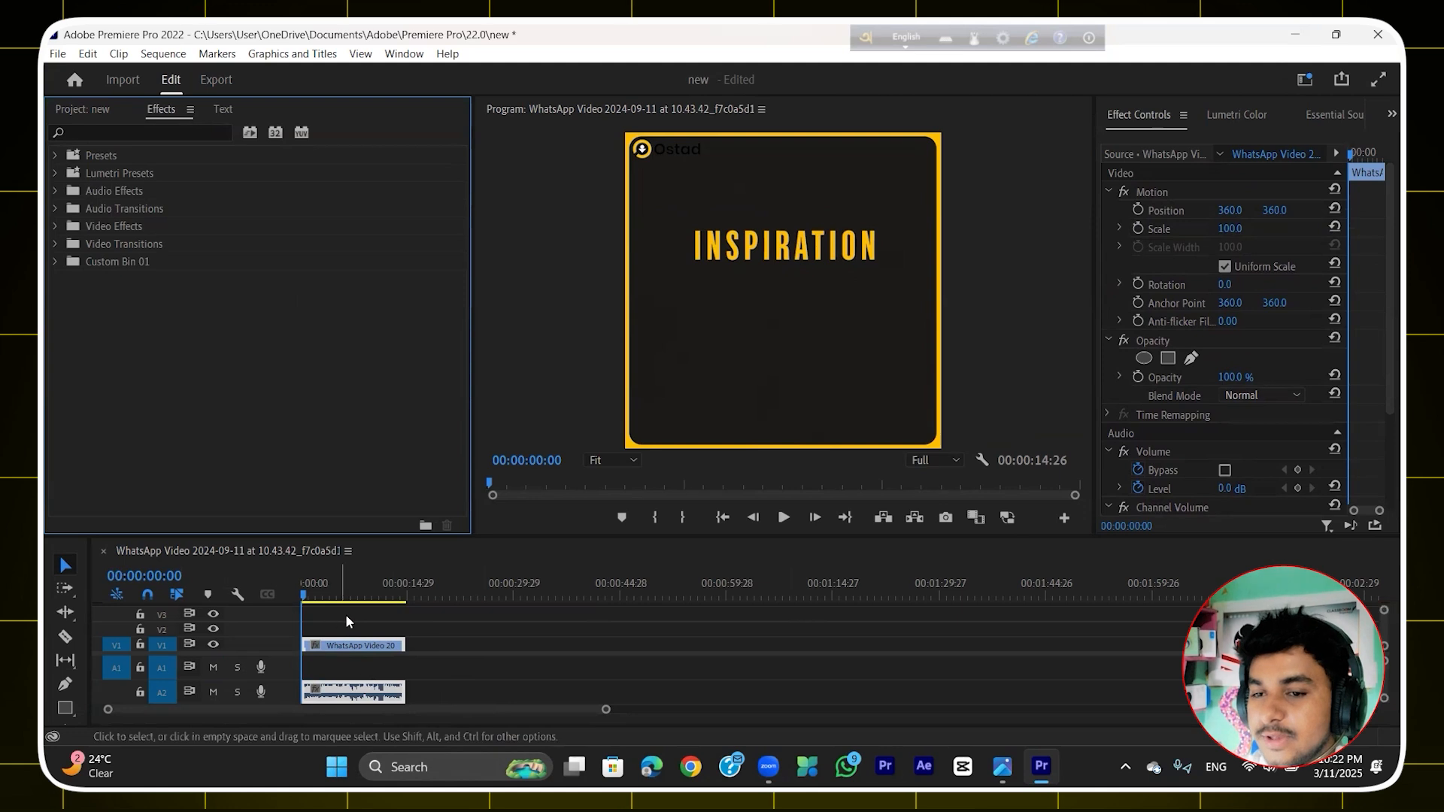
mouse_move(306, 596)
mouse_down()
mouse_move(323, 598)
mouse_move(302, 595)
mouse_up()
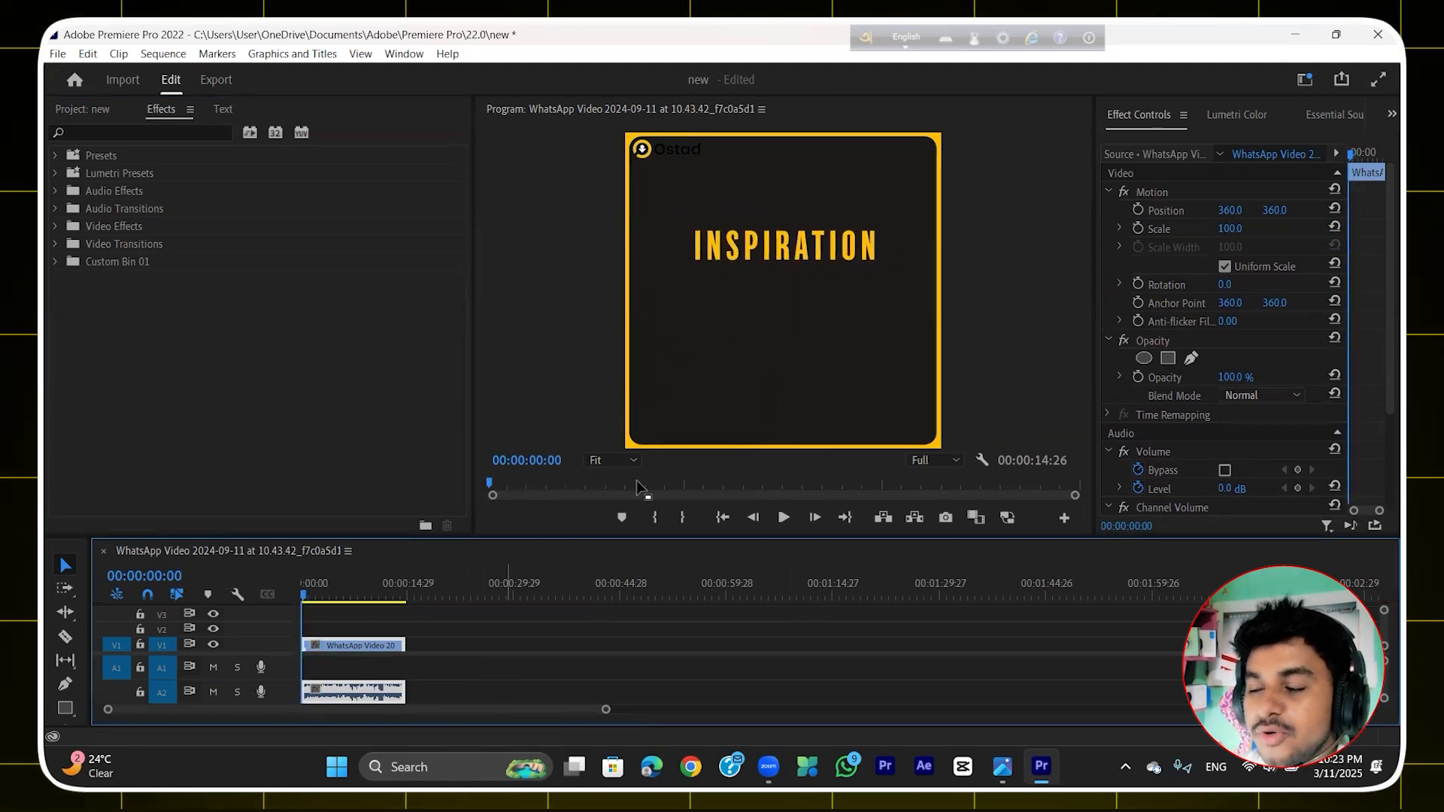
Step: Delete the linked timeline clip by selecting its video part and again by its audio part, undoing each deletion
click(360, 647)
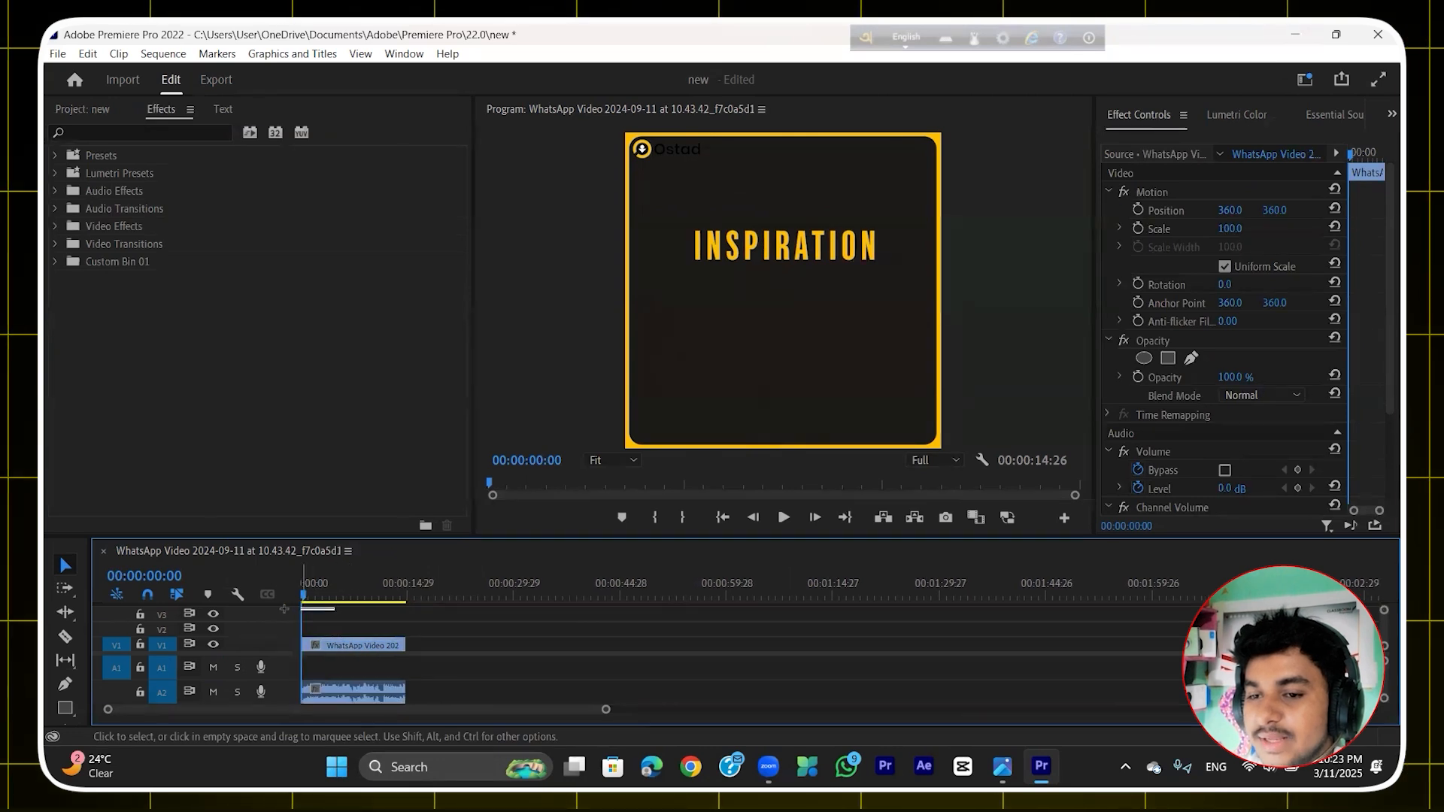
drag(284, 610, 301, 610)
click(385, 643)
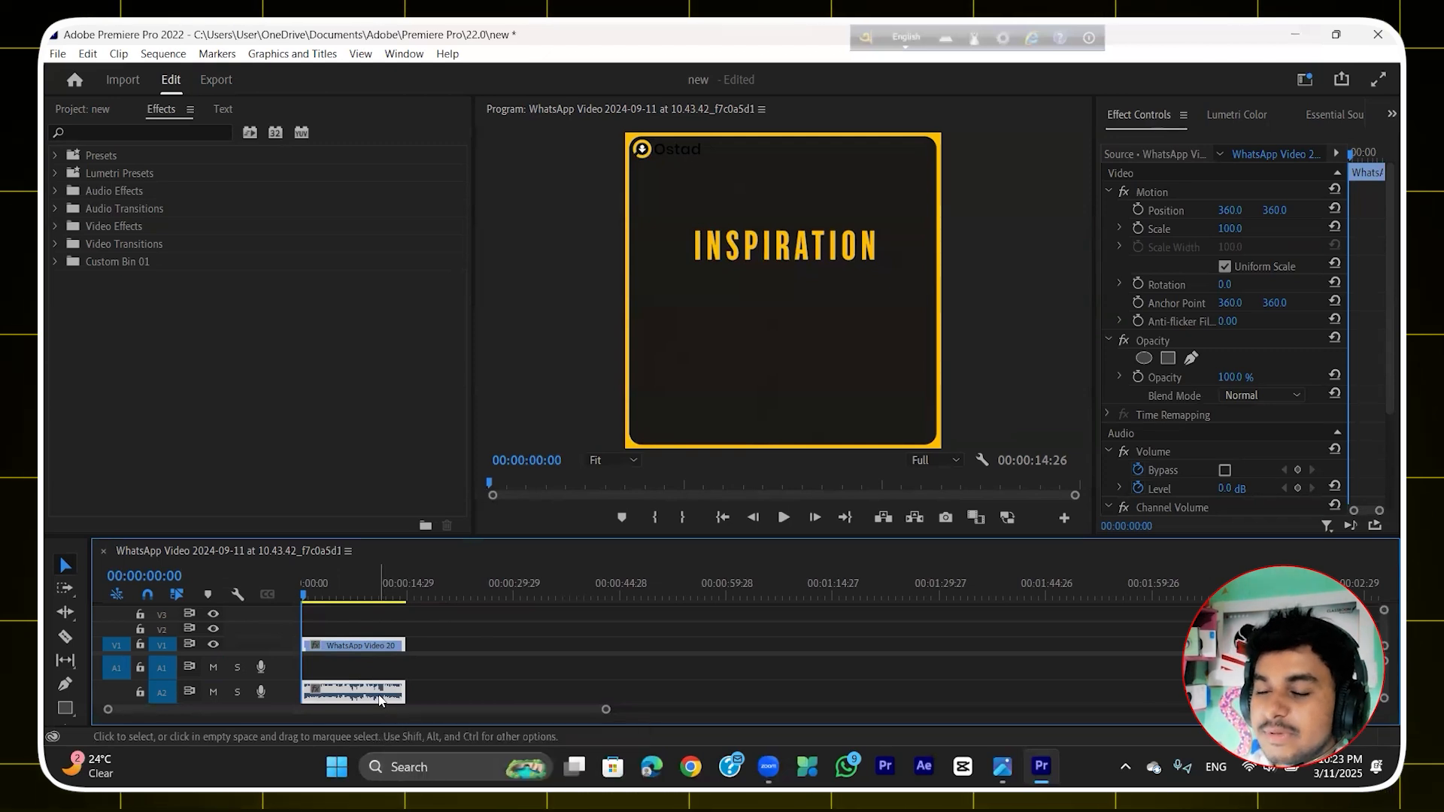
key(Delete)
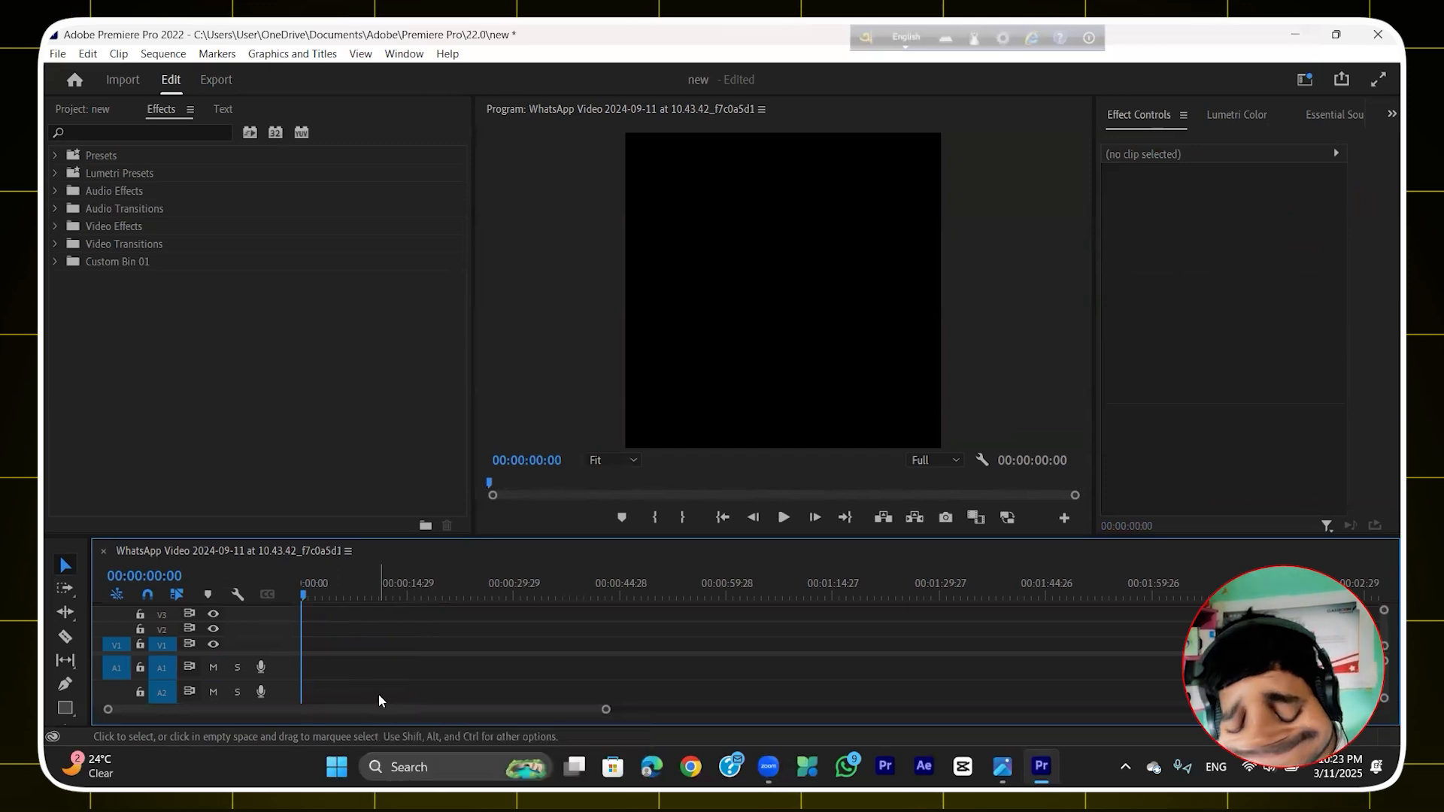
key(ctrl+z)
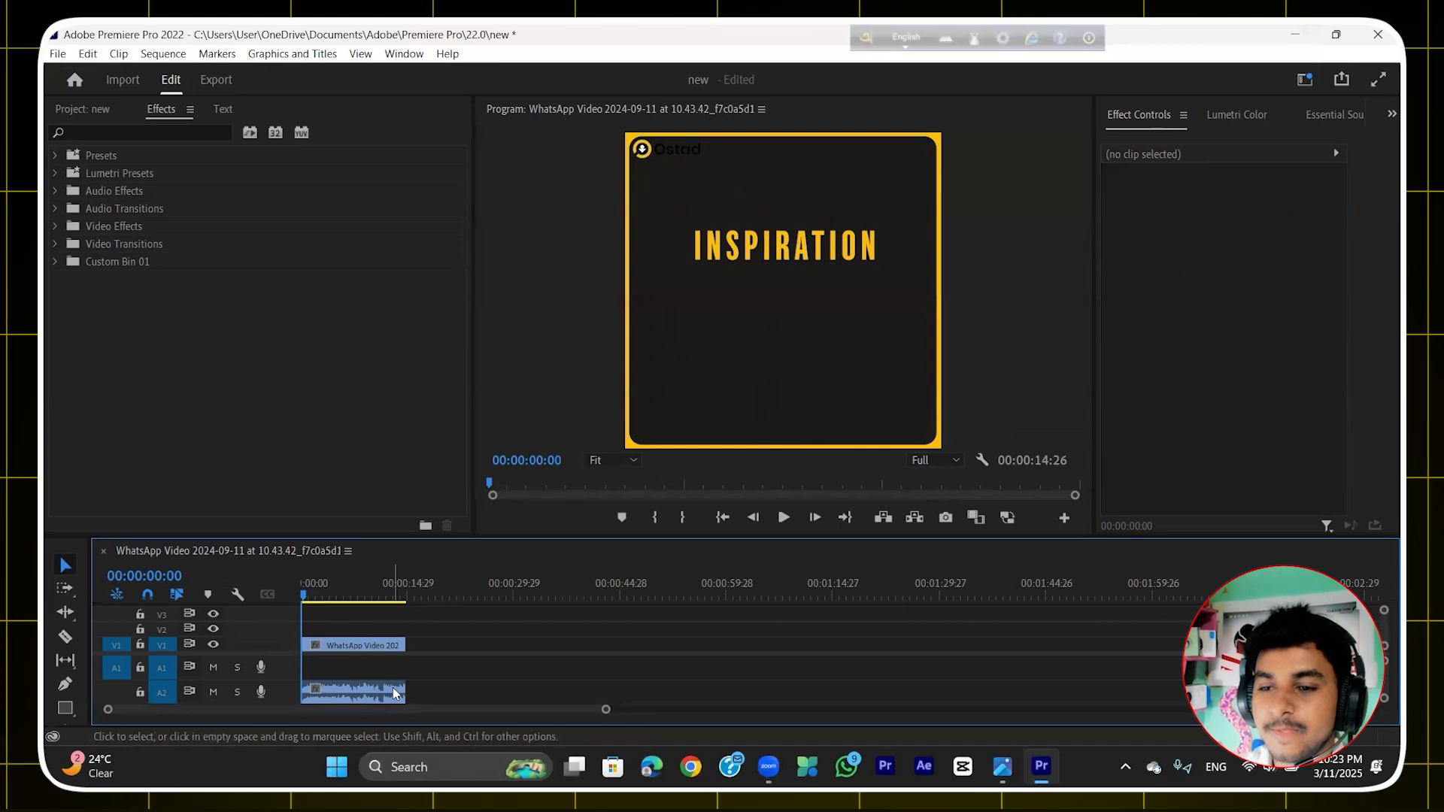
click(393, 693)
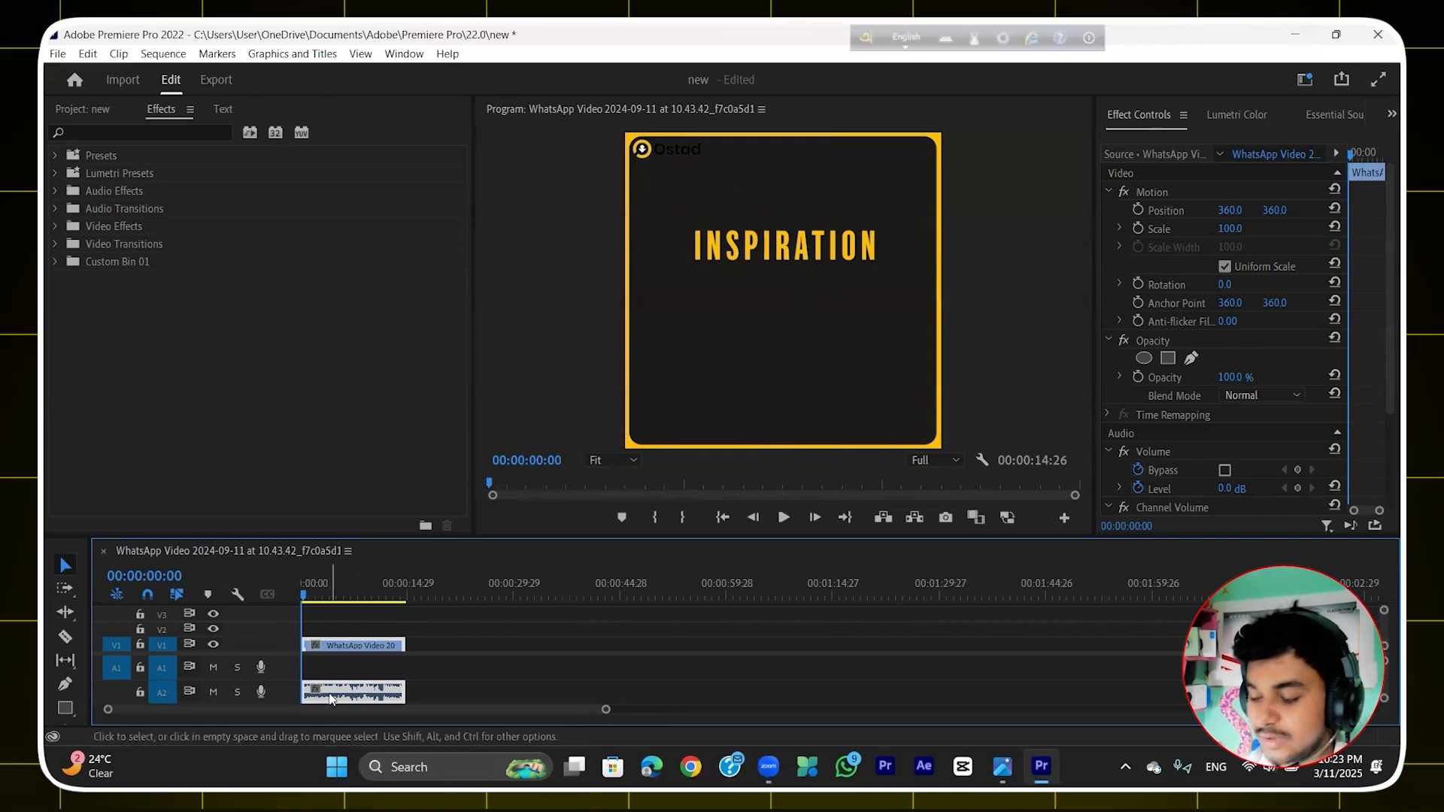
key(Delete)
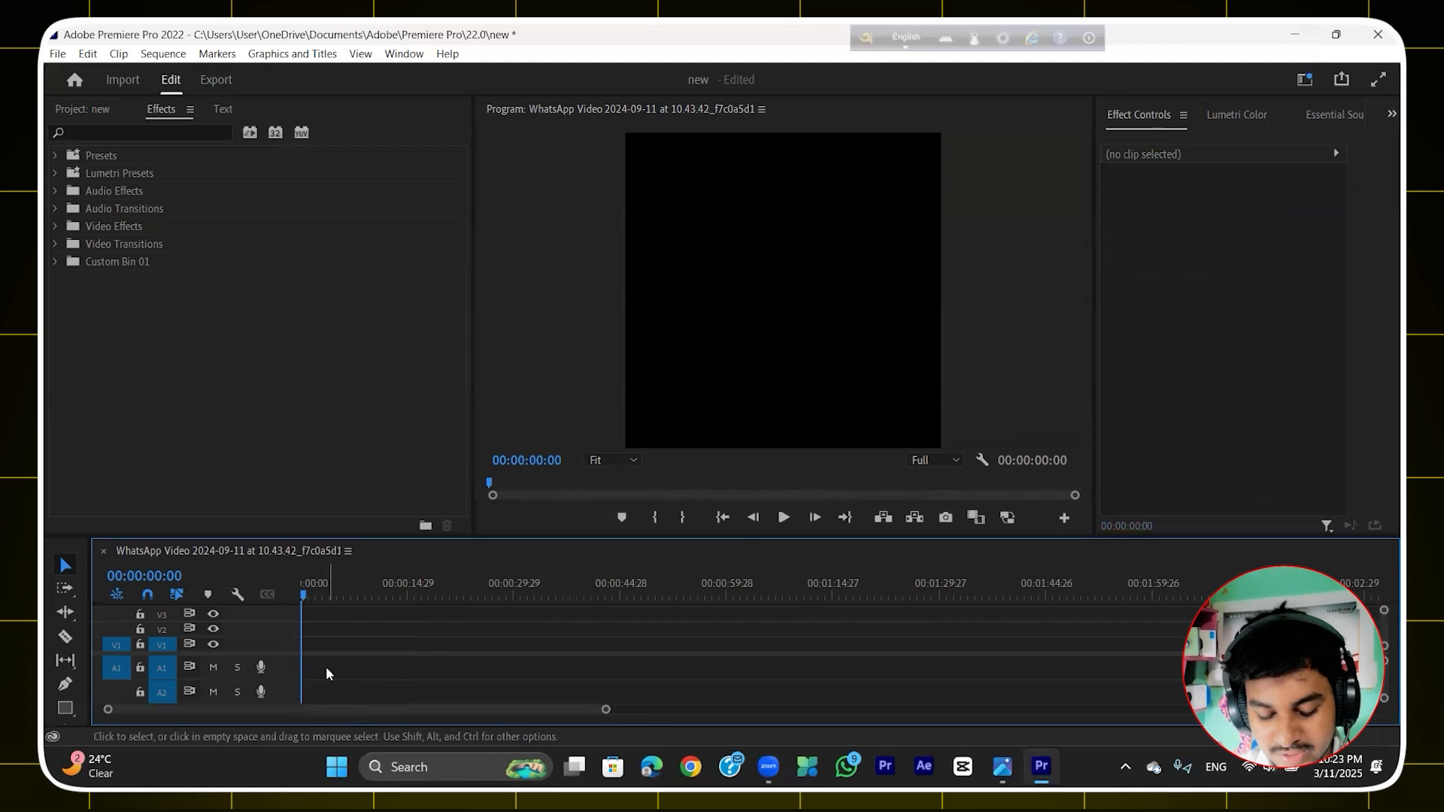
key(ctrl+z)
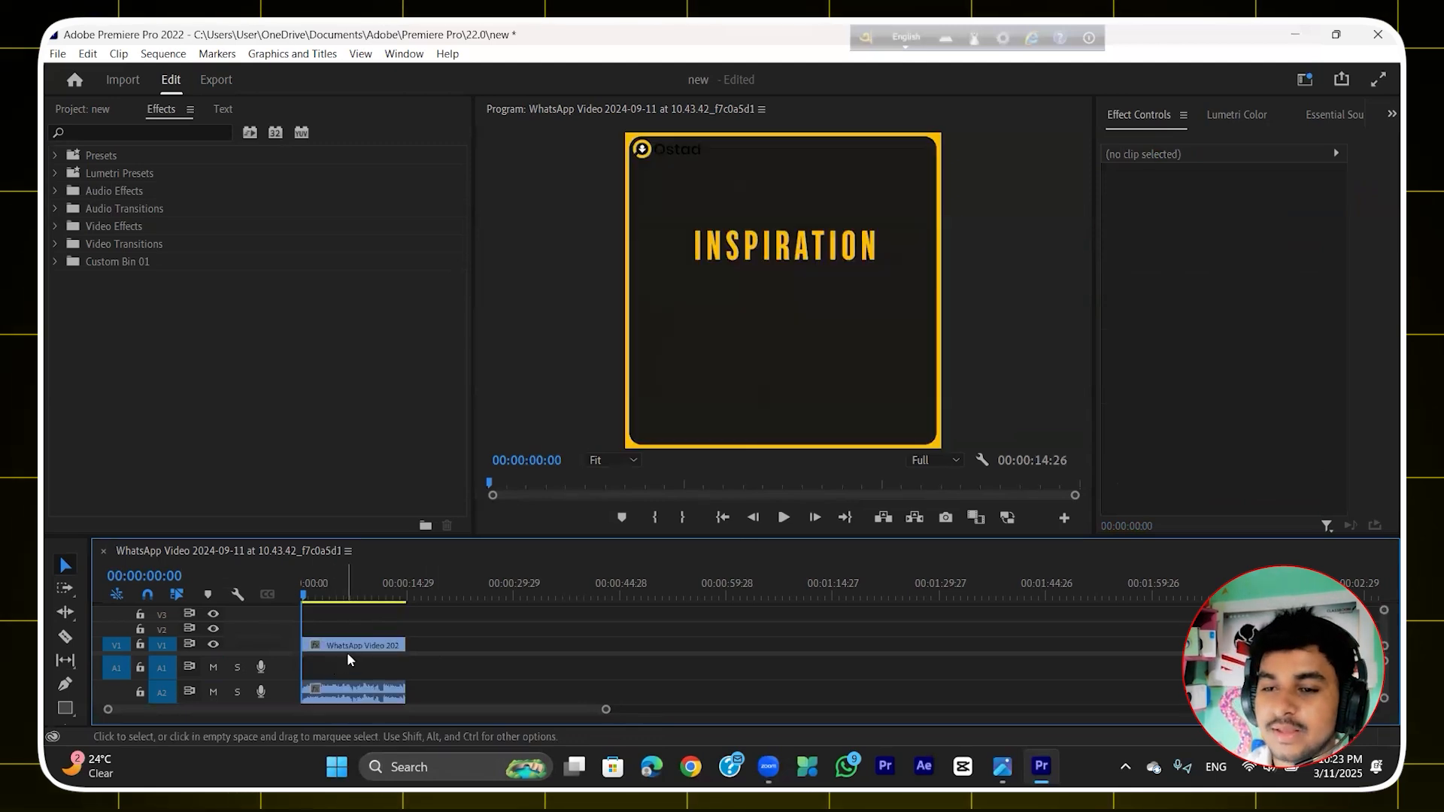
Step: Unlink the timeline clip's video from its audio and select the two parts separately in turn
click(348, 647)
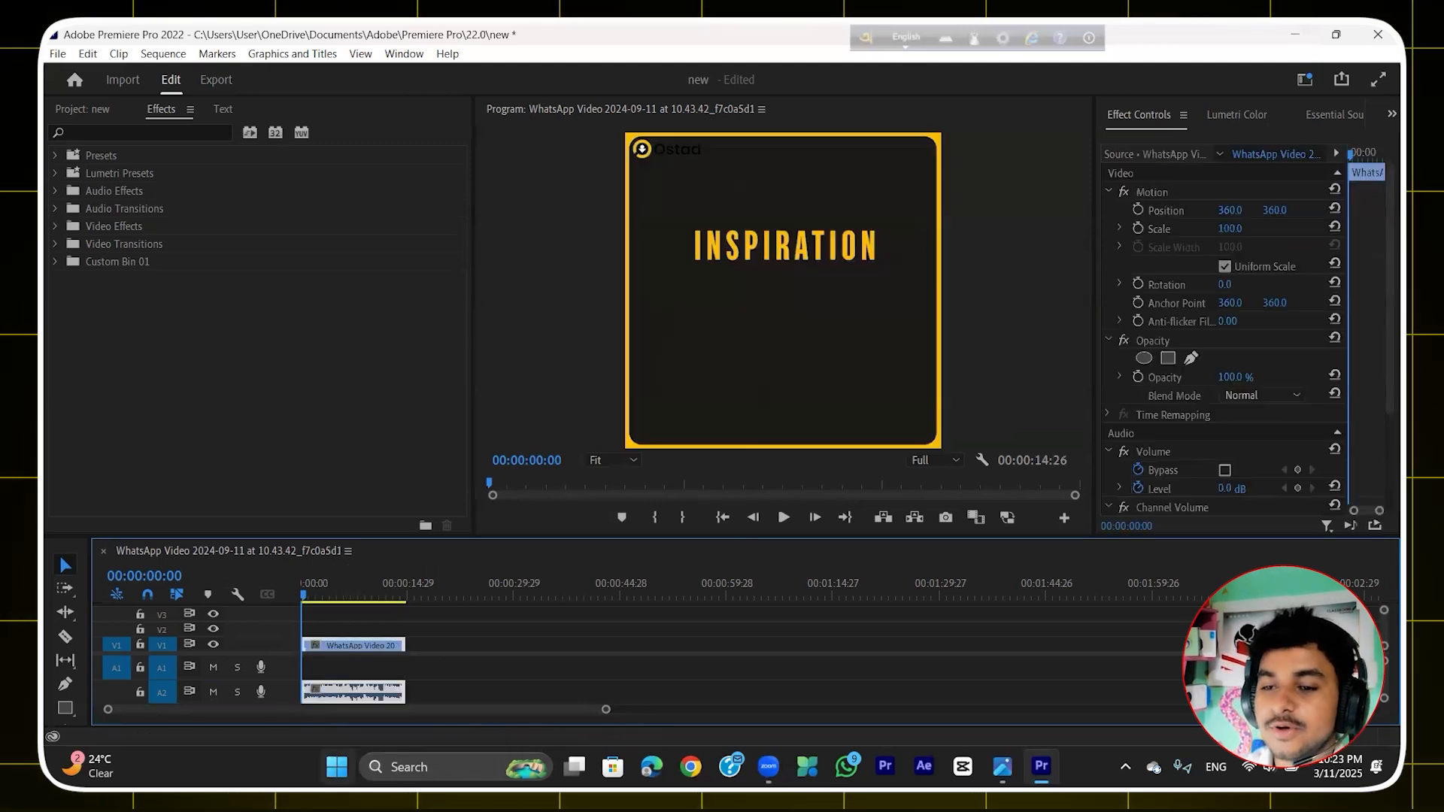
right_click(357, 648)
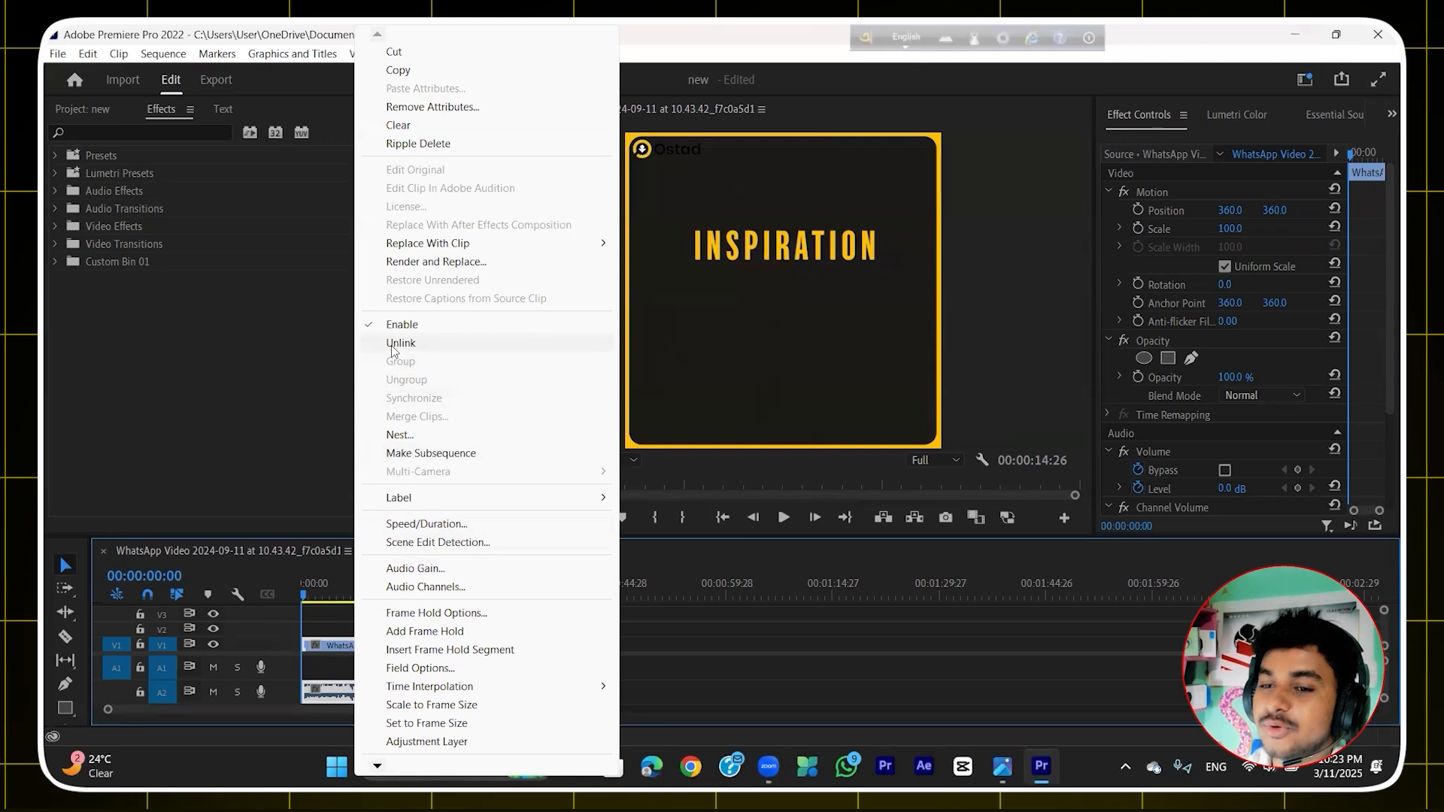
click(393, 345)
click(364, 683)
click(373, 647)
click(378, 682)
click(372, 652)
click(373, 684)
click(368, 652)
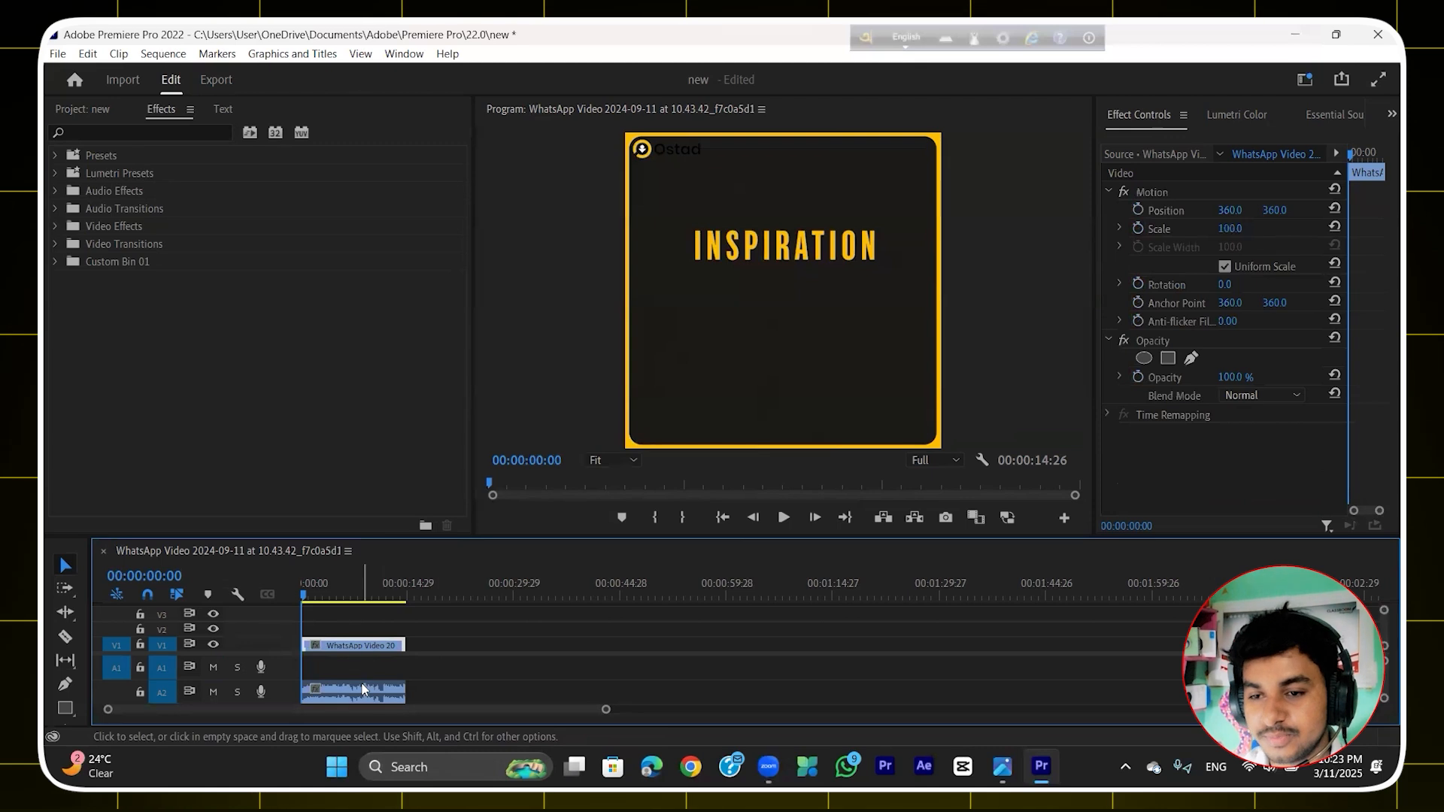
Step: Select the separated video and audio parts together and link them again
shift+click(362, 689)
click(429, 647)
click(386, 648)
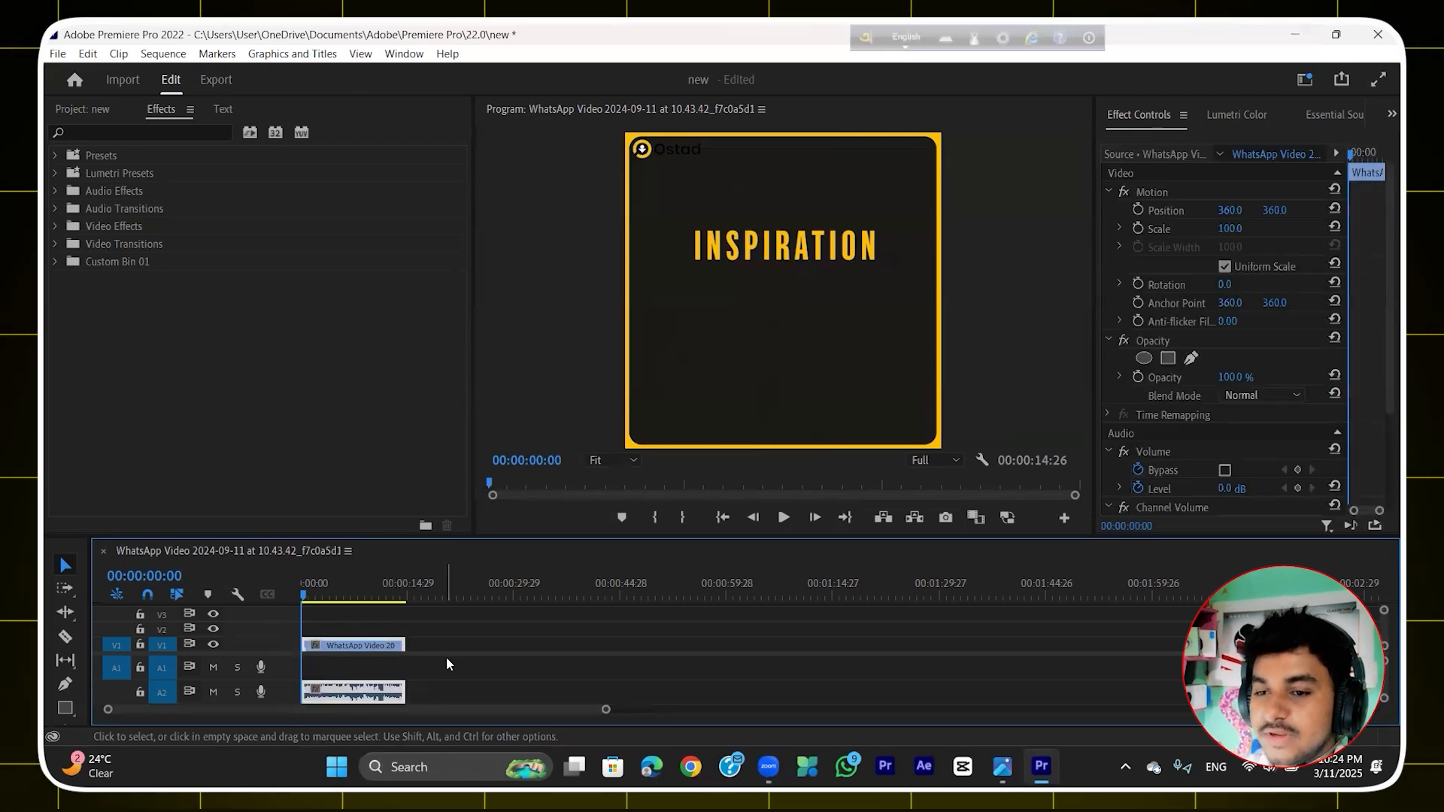
Step: Delete the relinked clip from the timeline and undo the deletion
click(446, 664)
click(388, 683)
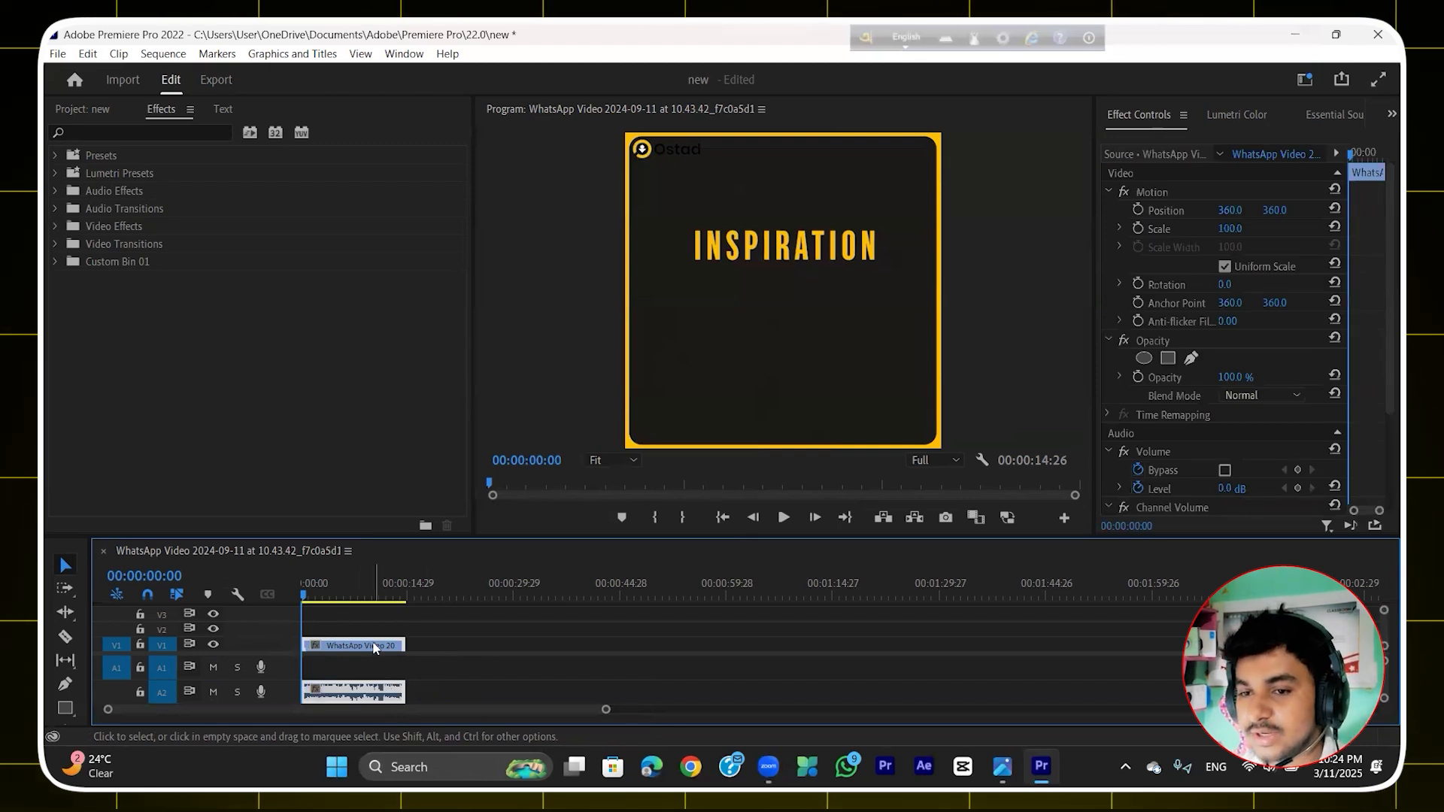
key(Delete)
key(ctrl+z)
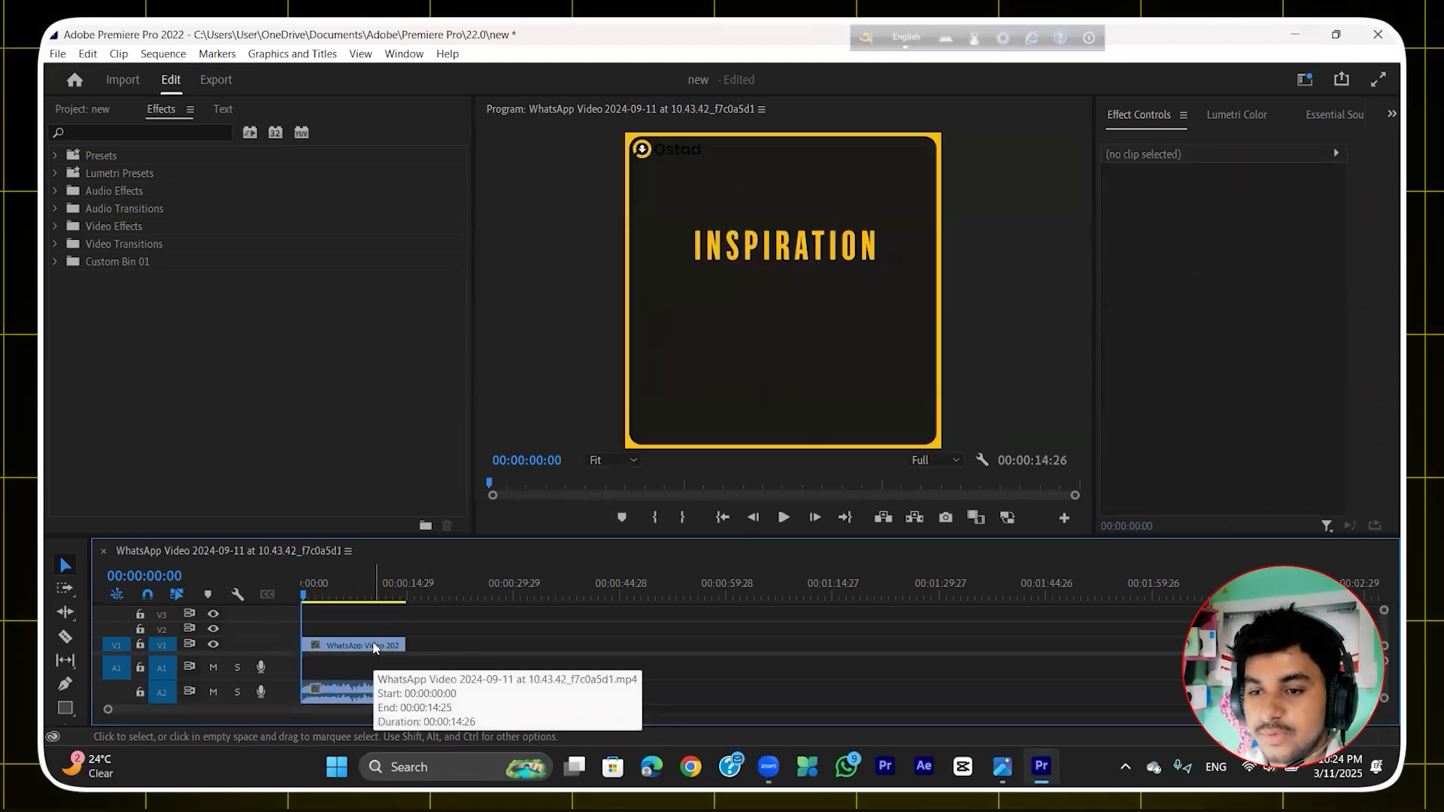
Step: Select the relinked clip on tracks V1 and A2 and unlink its video from its audio
drag(455, 623, 365, 707)
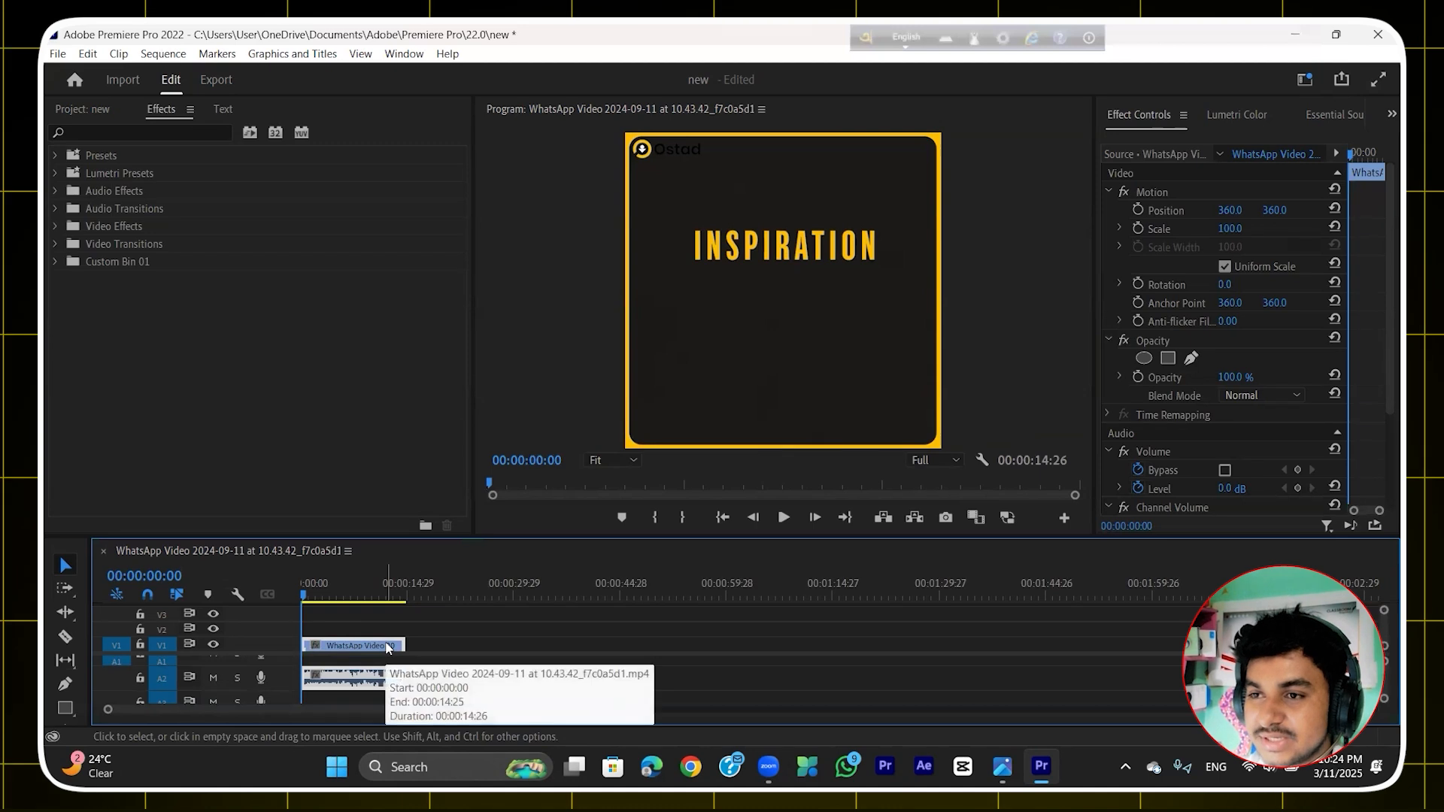
right_click(389, 648)
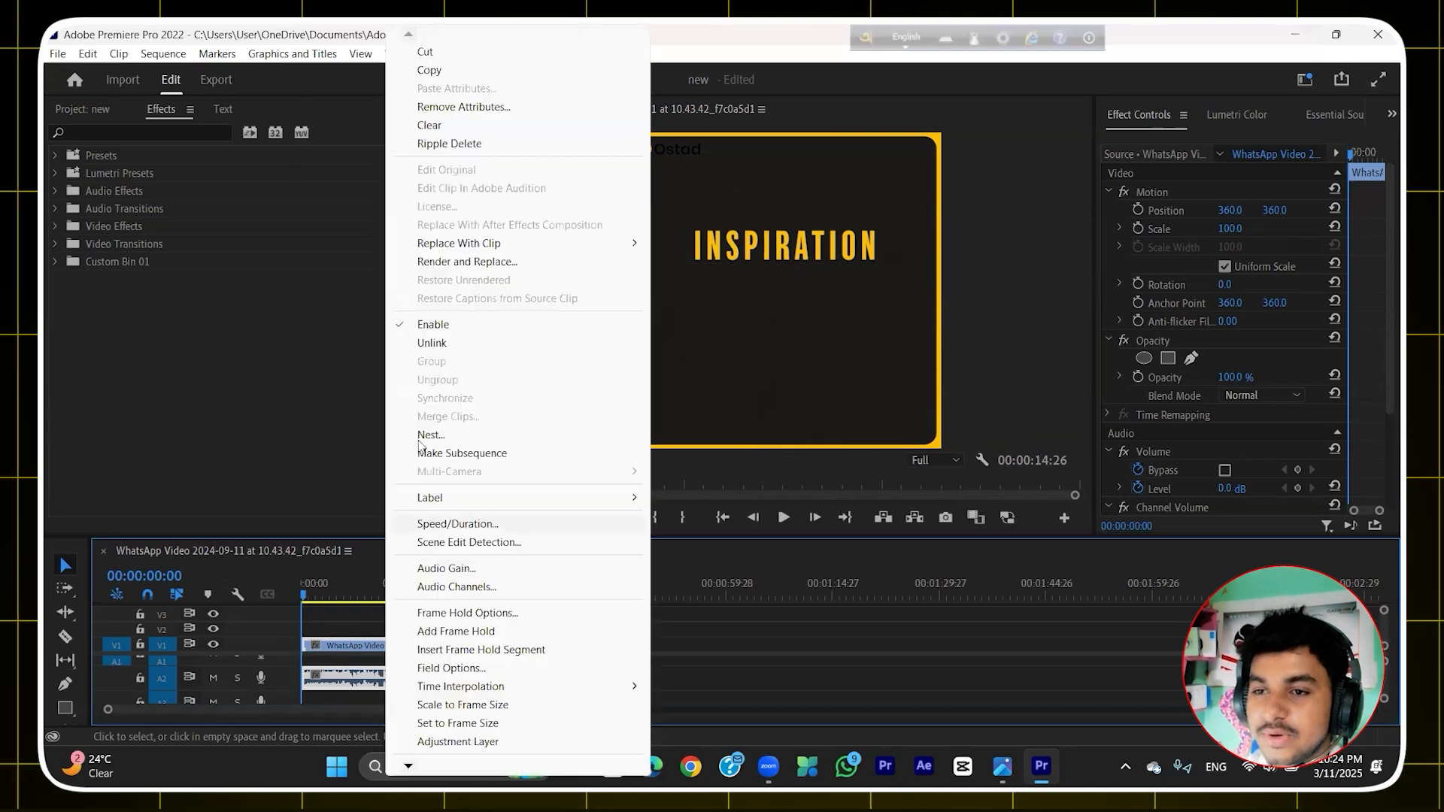
click(435, 345)
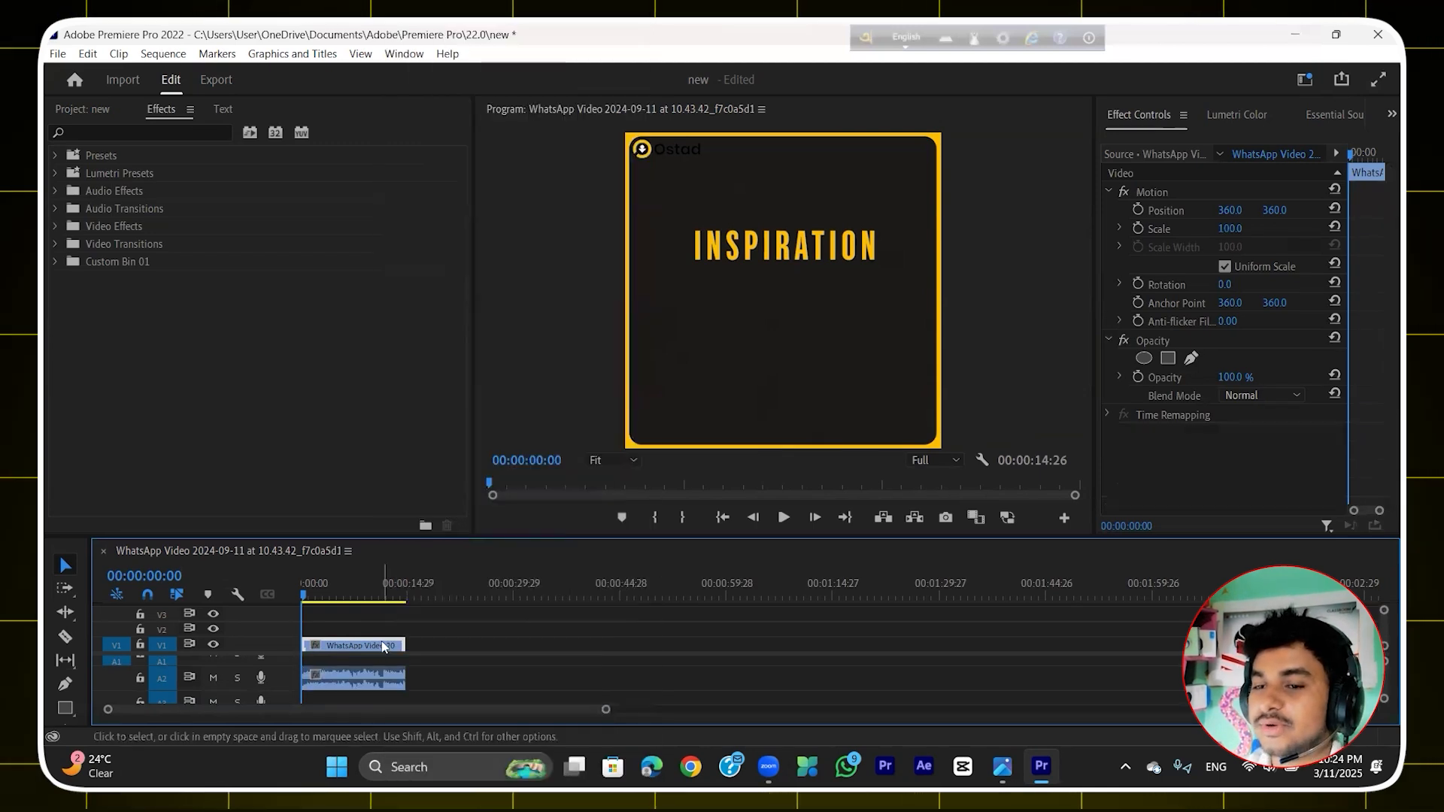
Step: Delete the unlinked audio part from track A2 and play the sequence
click(421, 686)
click(391, 686)
click(377, 632)
click(384, 646)
click(389, 677)
key(Delete)
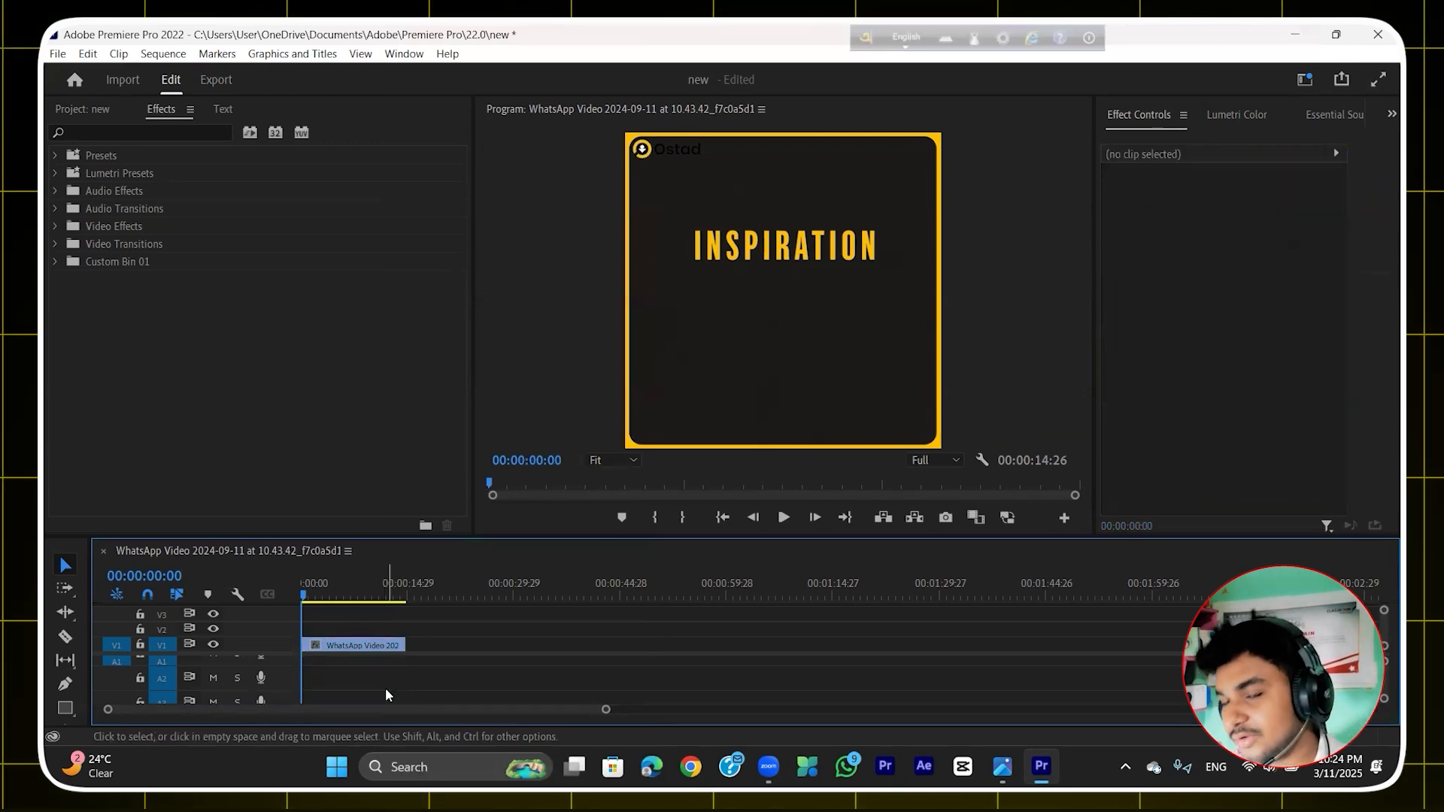
key(space)
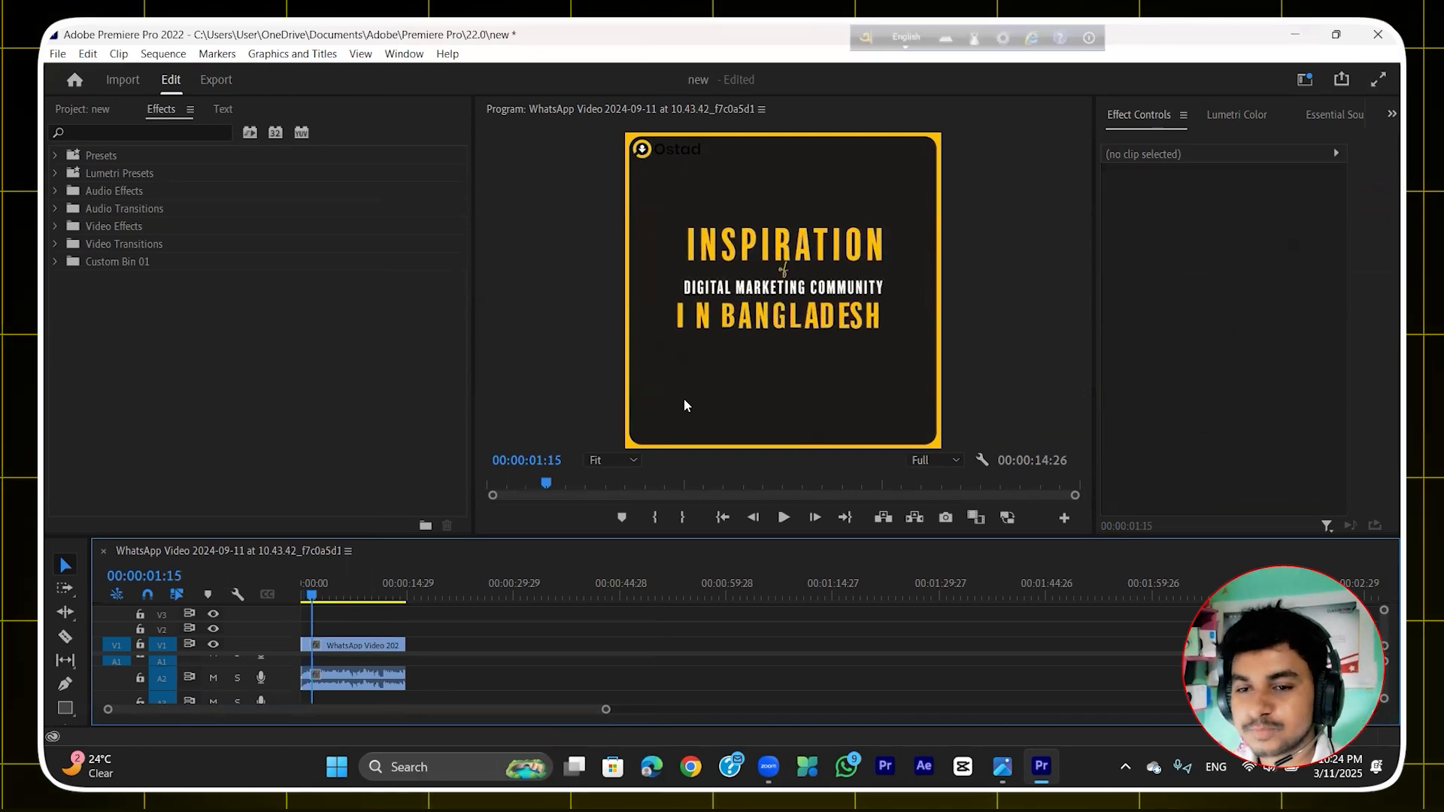
Step: Return the playhead to the start of the sequence and delete the unlinked audio part from track A2
drag(314, 595, 299, 596)
click(349, 675)
key(Delete)
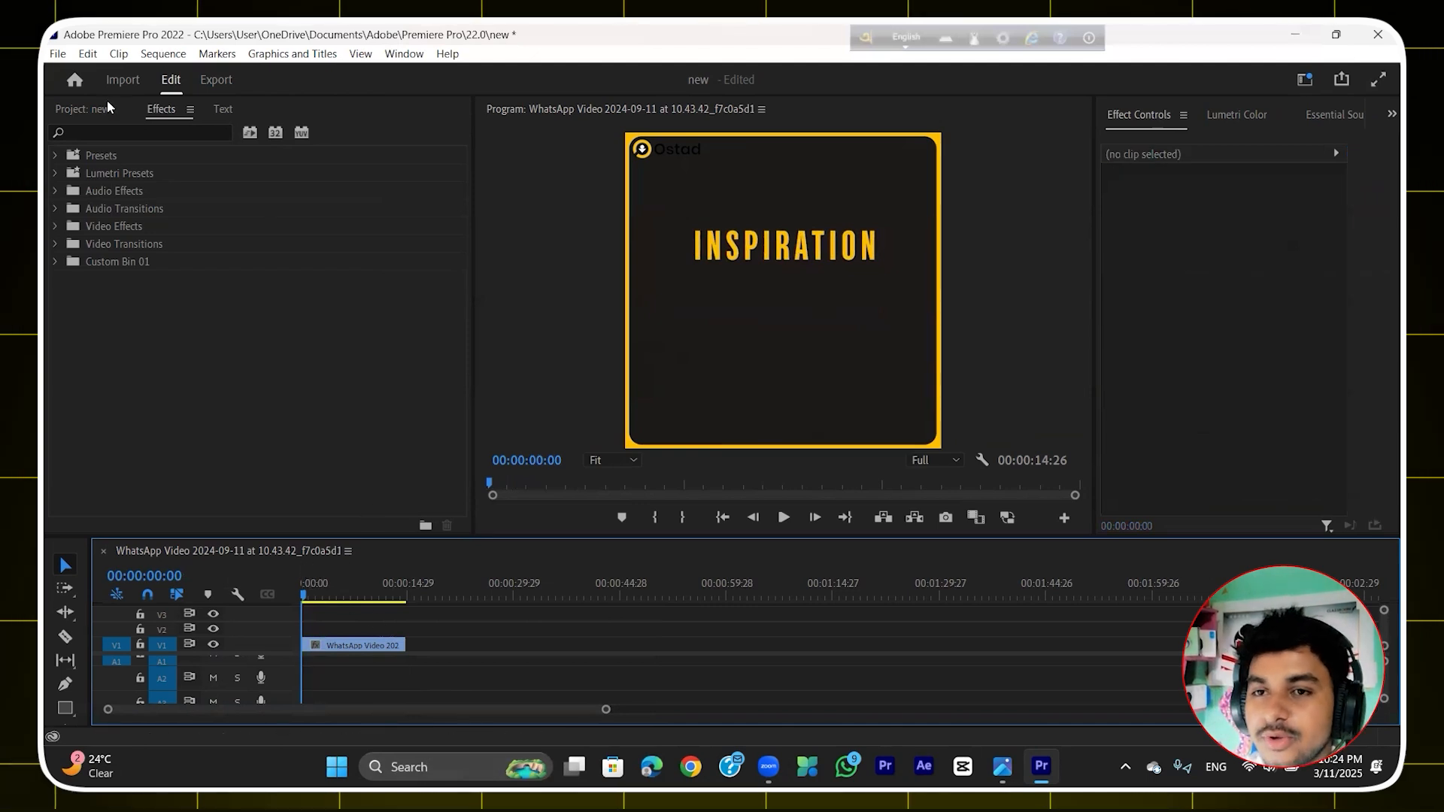
Step: Import the Sequence 02 file from New Volume (E:) and delete it from the project along with its clip references
click(84, 109)
double_click(272, 431)
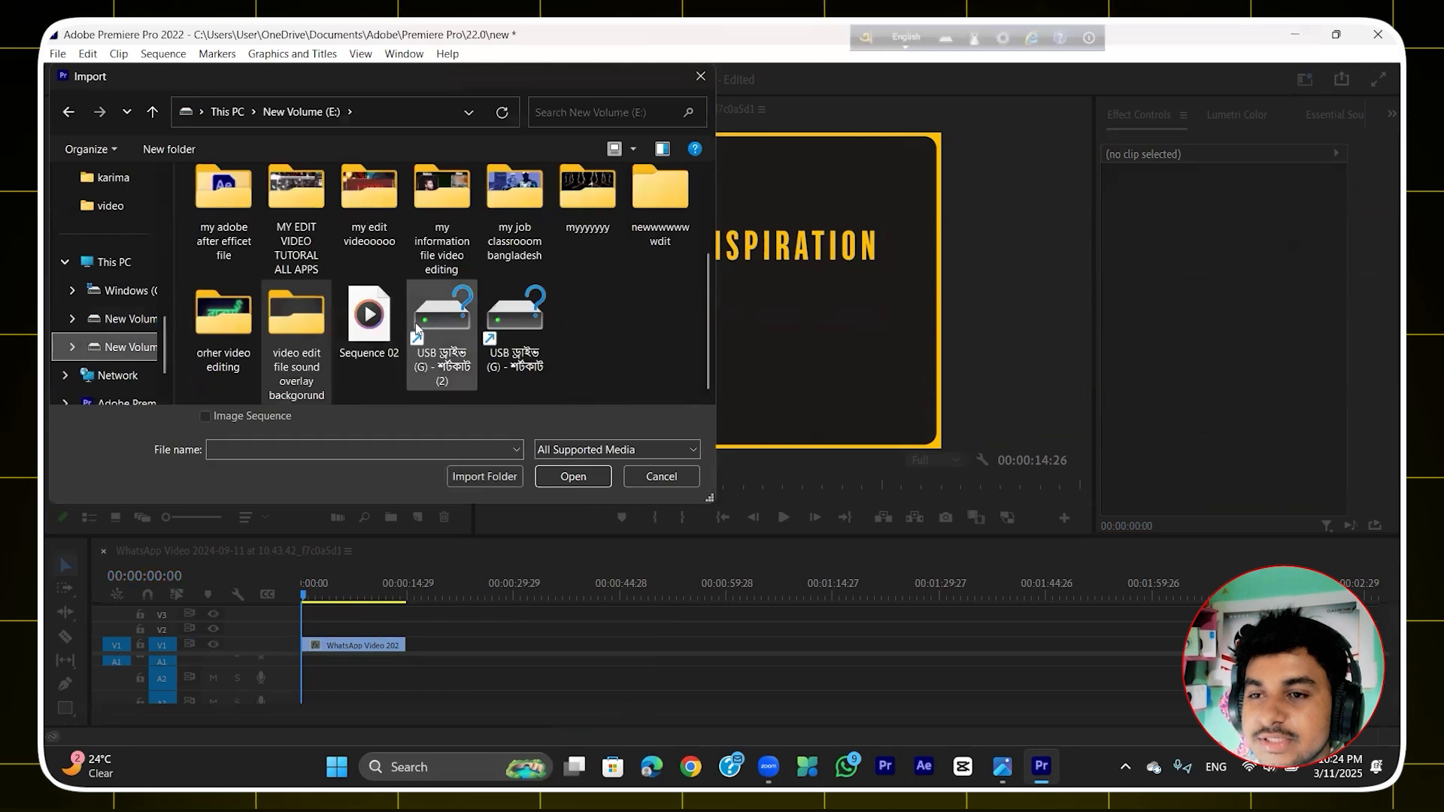
click(218, 351)
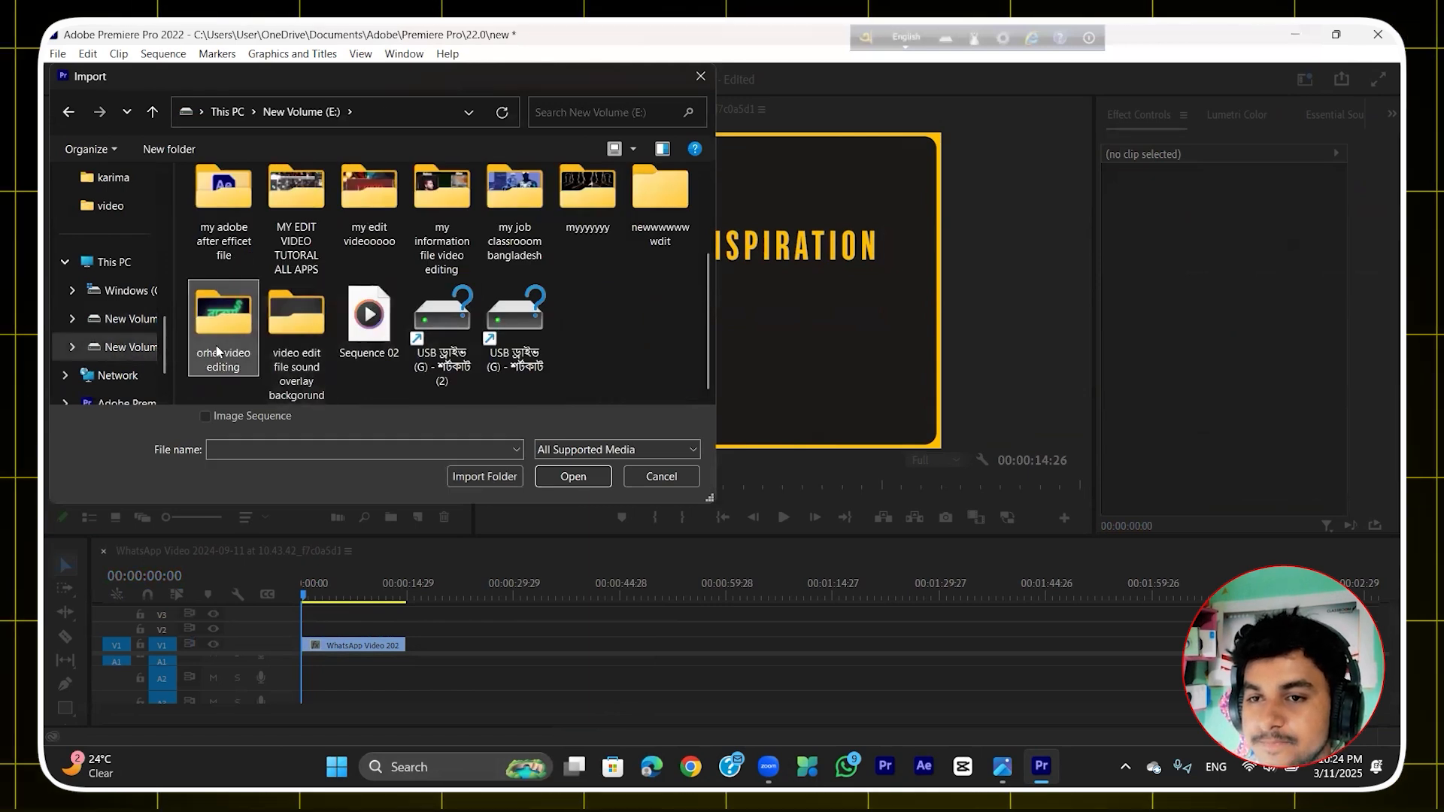
double_click(217, 351)
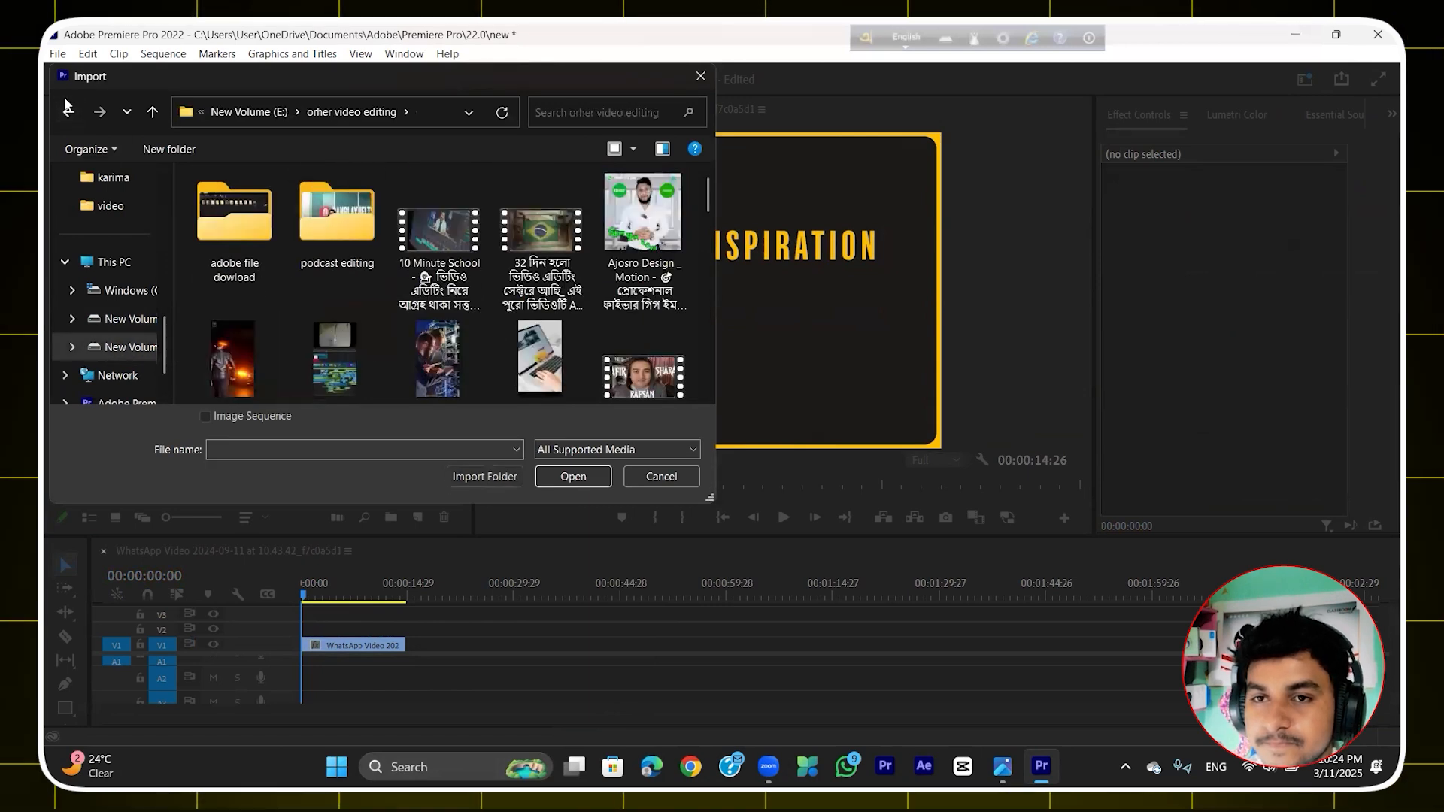
click(69, 111)
click(369, 316)
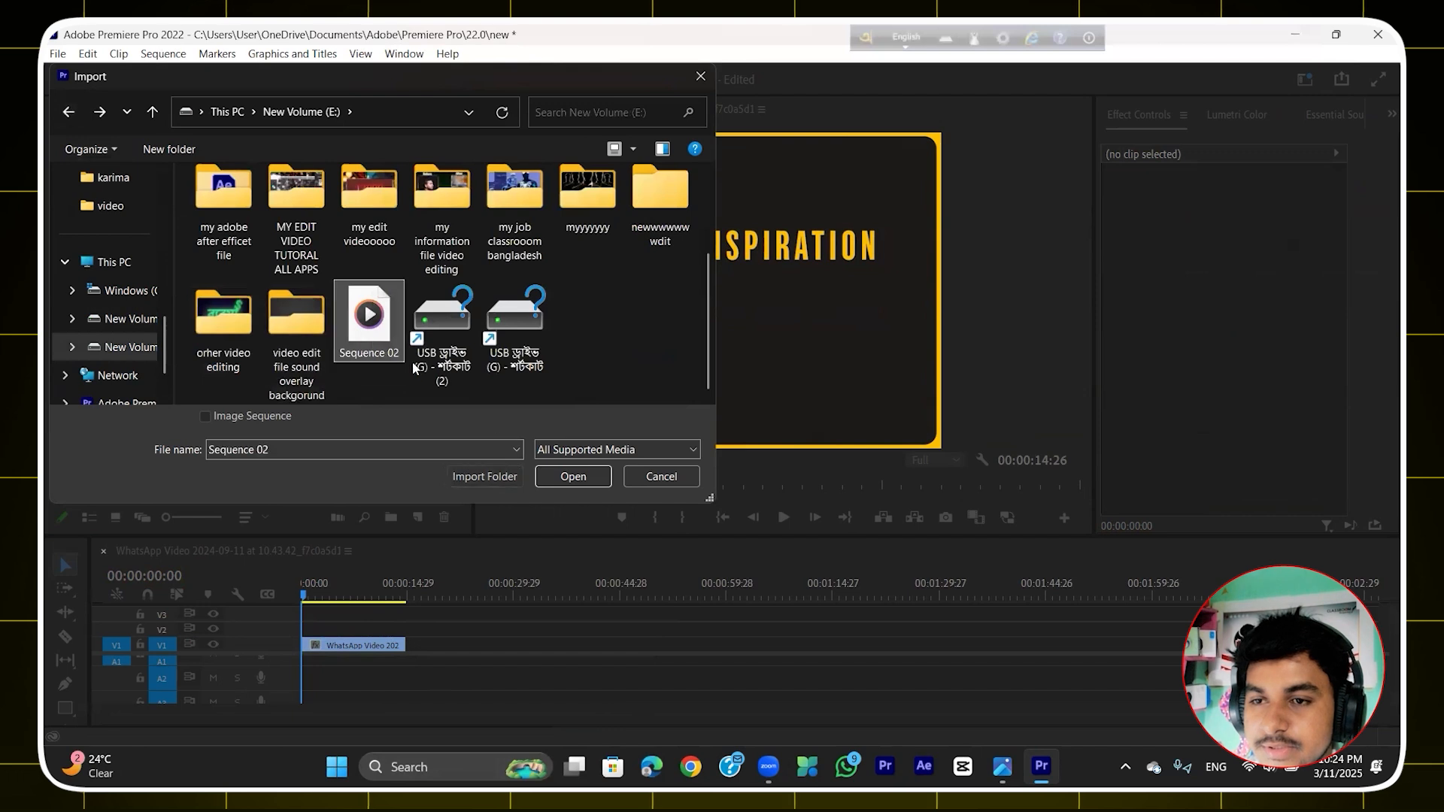
click(571, 477)
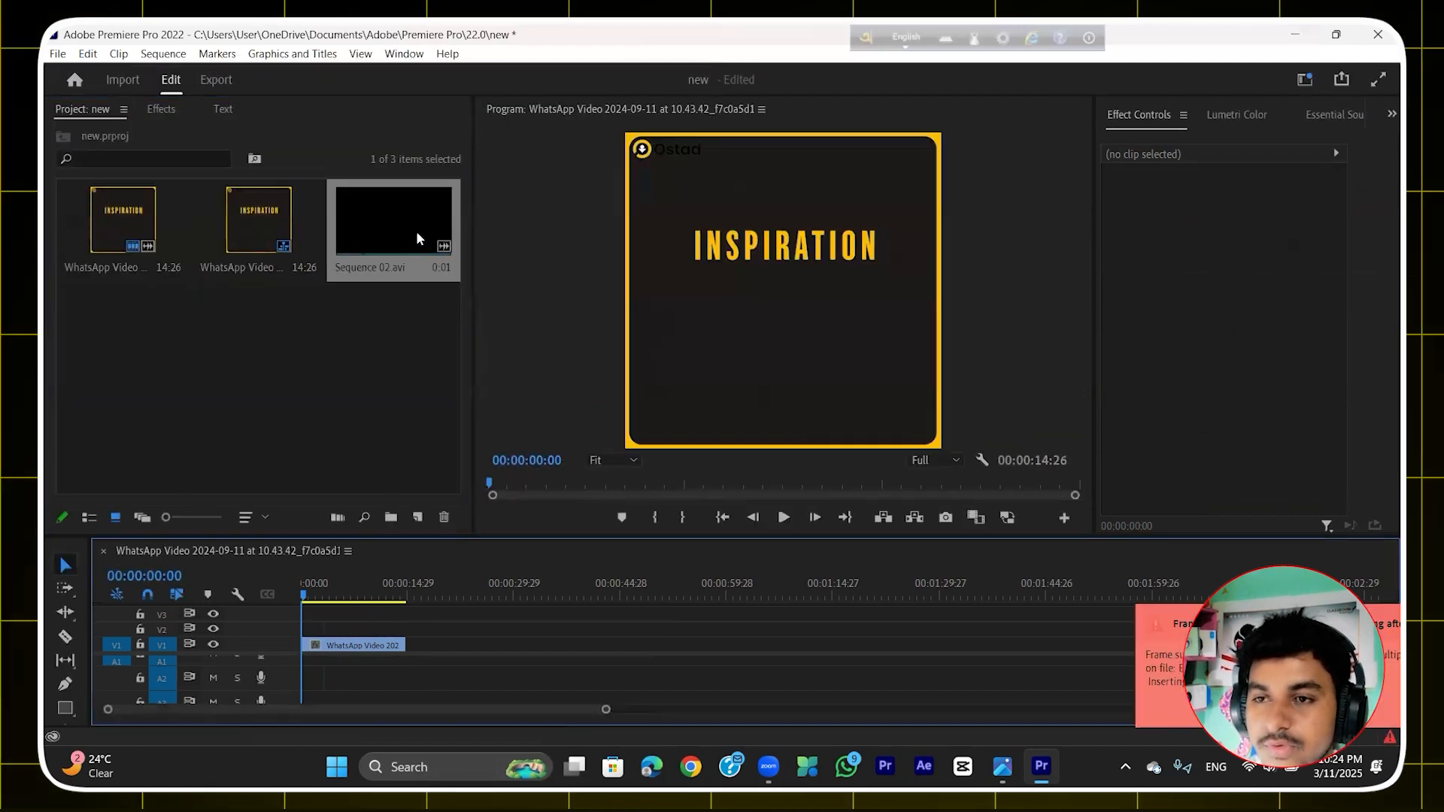
key(Delete)
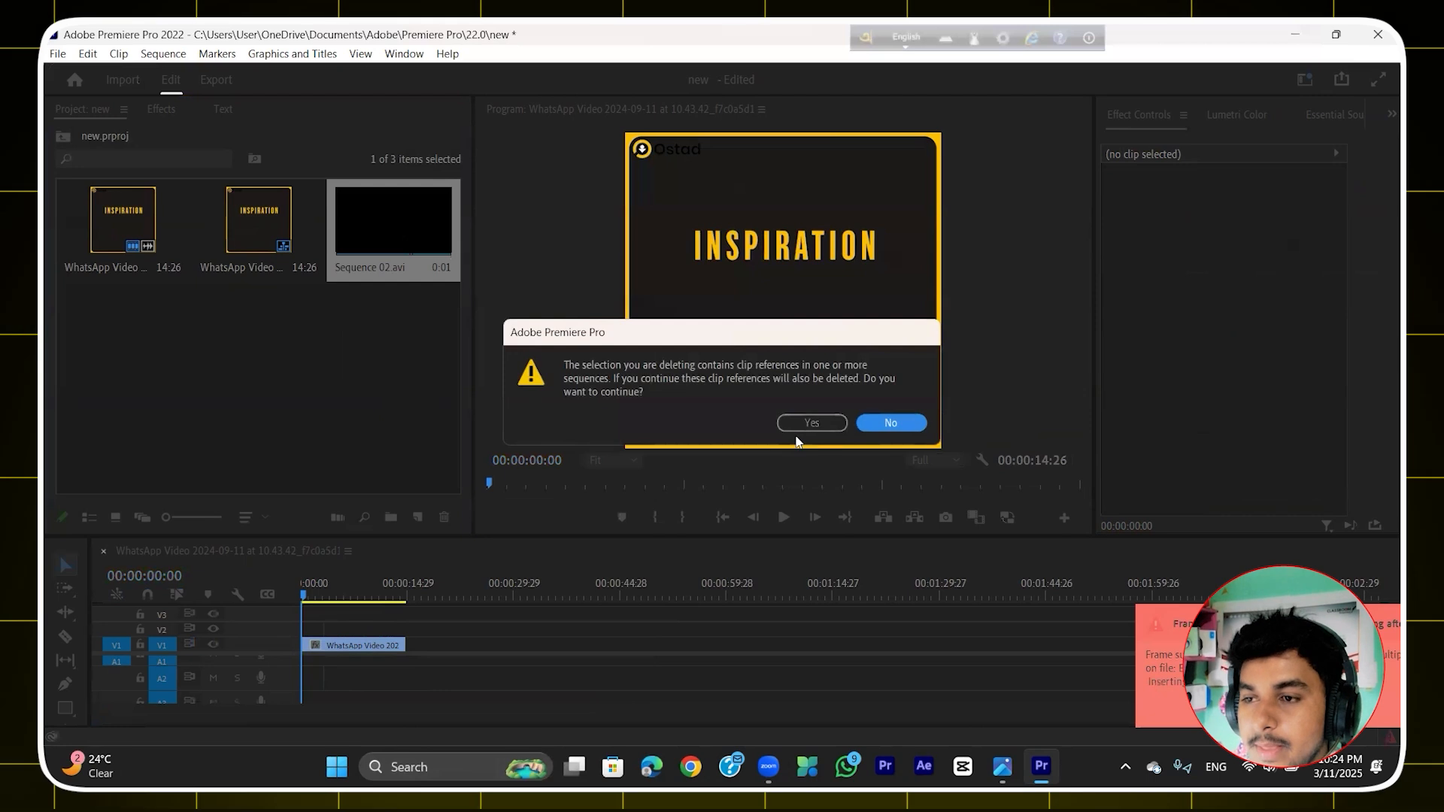
click(813, 423)
Step: Import the WhatsApp Video 2024-09-04 at 10.23.20 clip from the "video sound" folder on New Volume (E:)
double_click(309, 390)
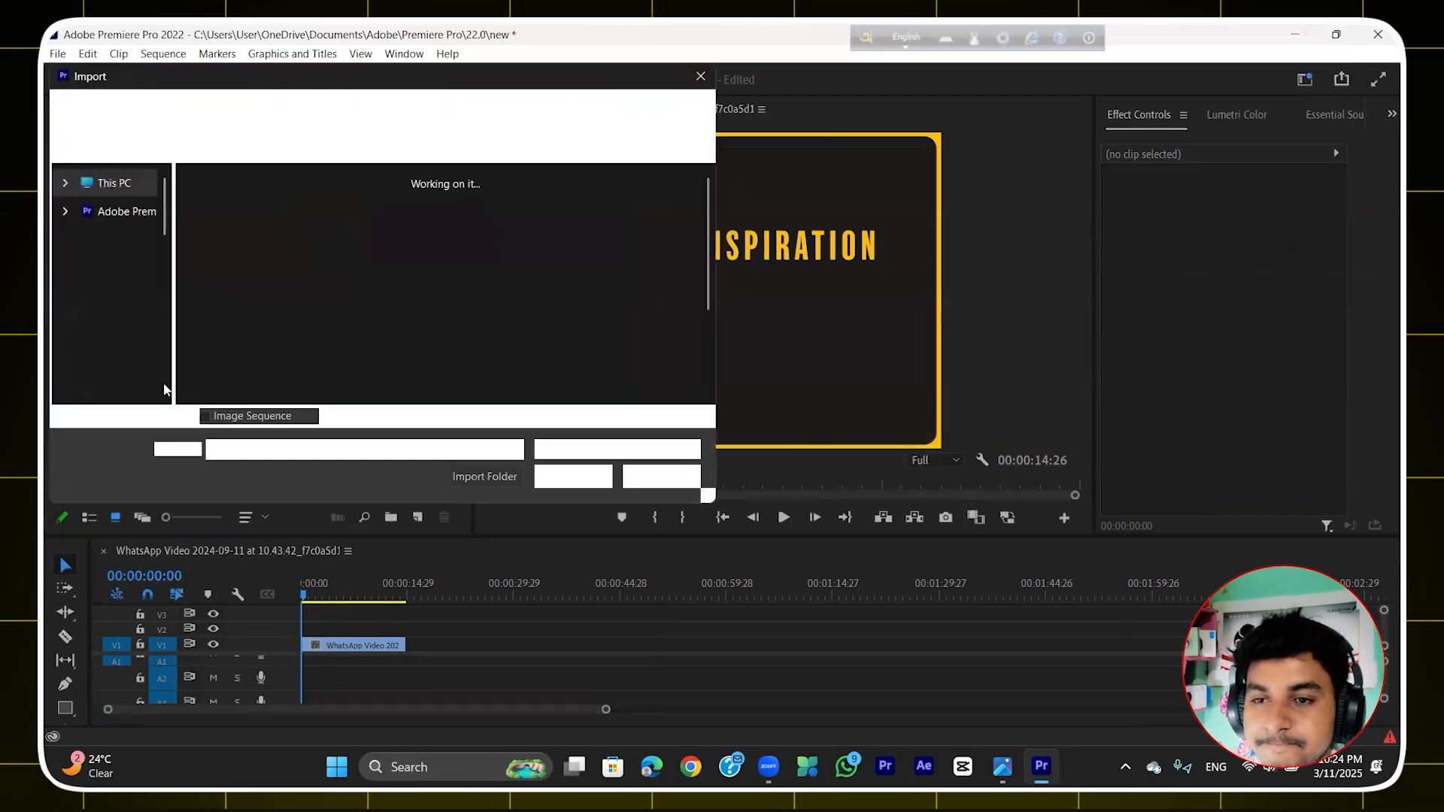
scroll(608, 352, down, 2)
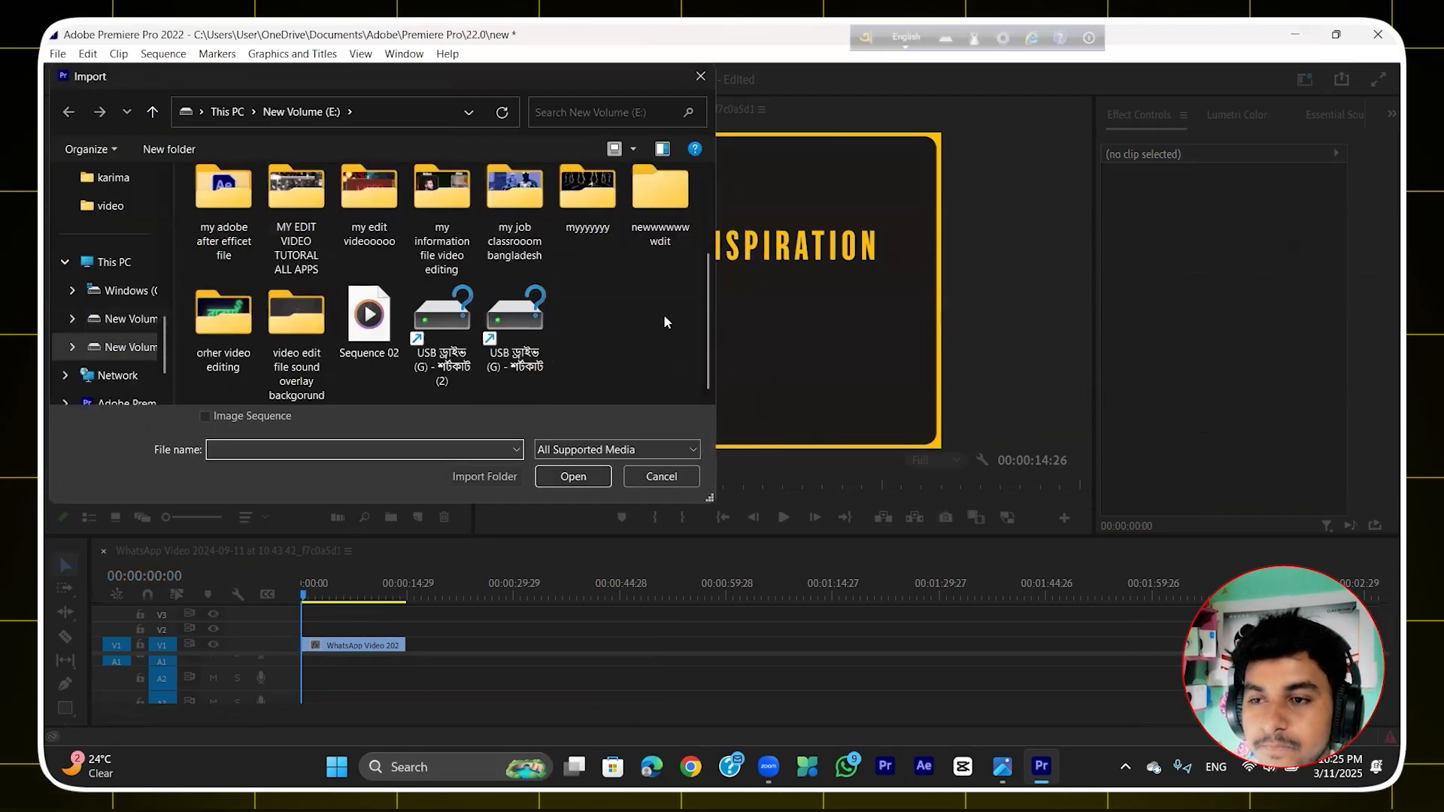
double_click(274, 345)
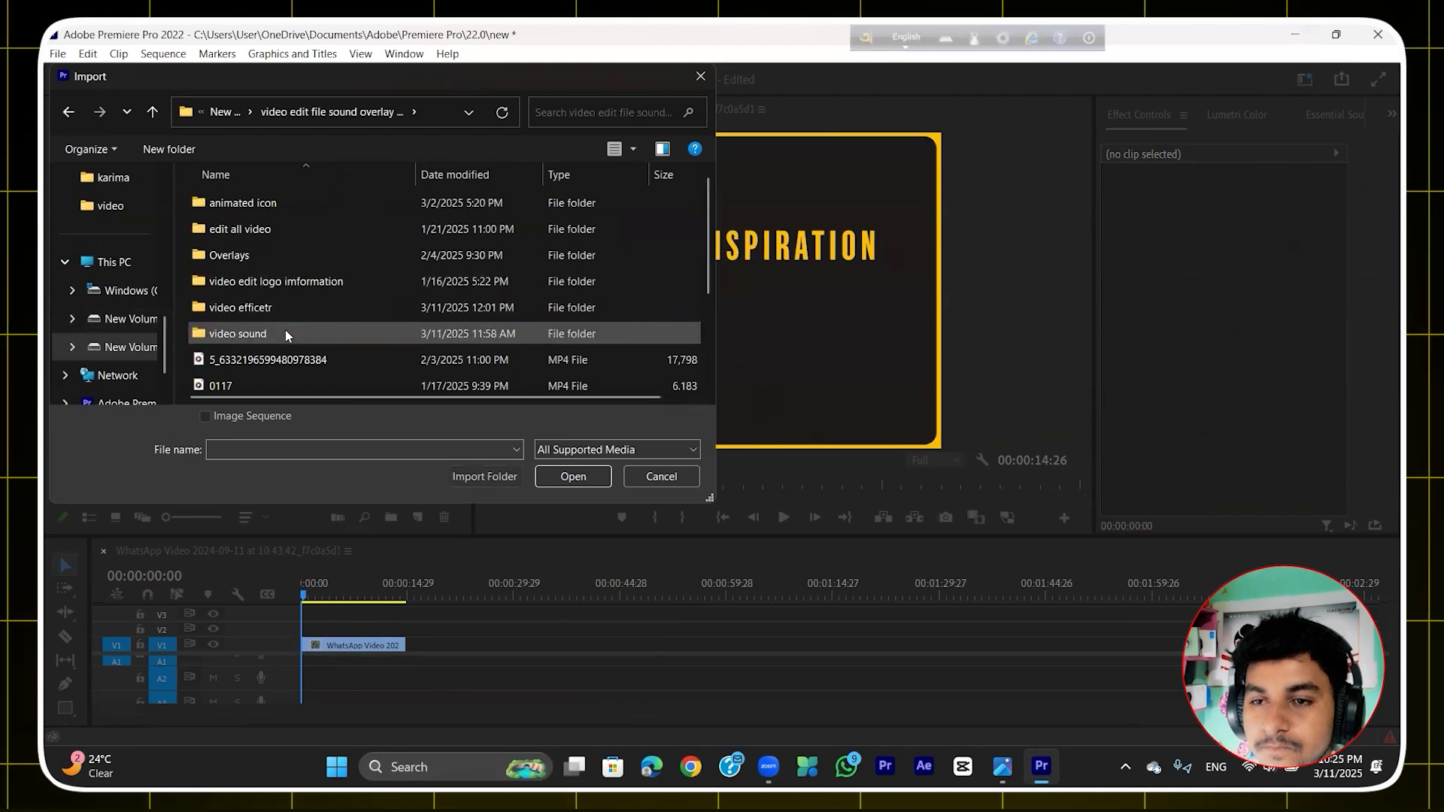
double_click(286, 334)
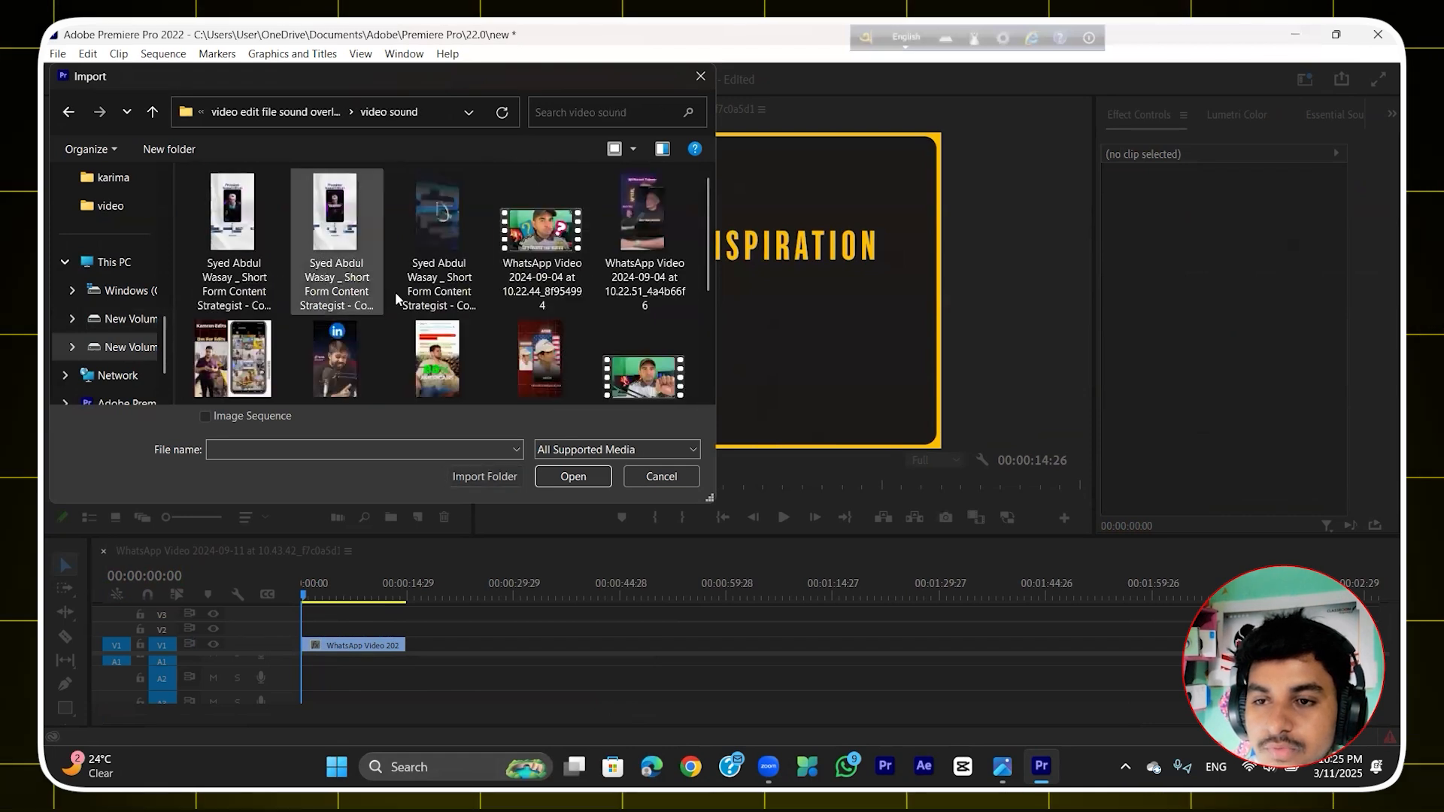
scroll(386, 299, down, 3)
click(65, 112)
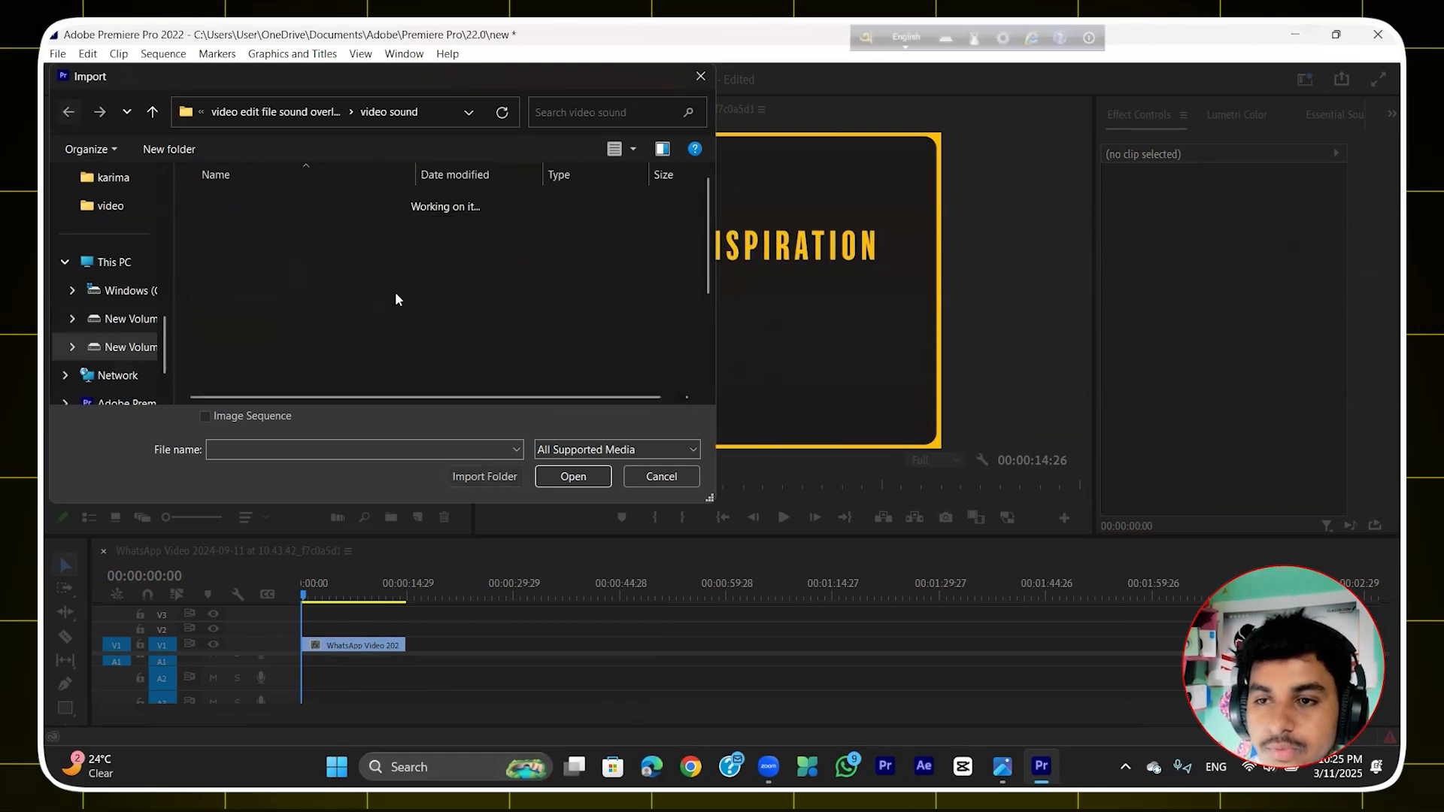
scroll(433, 386, down, 2)
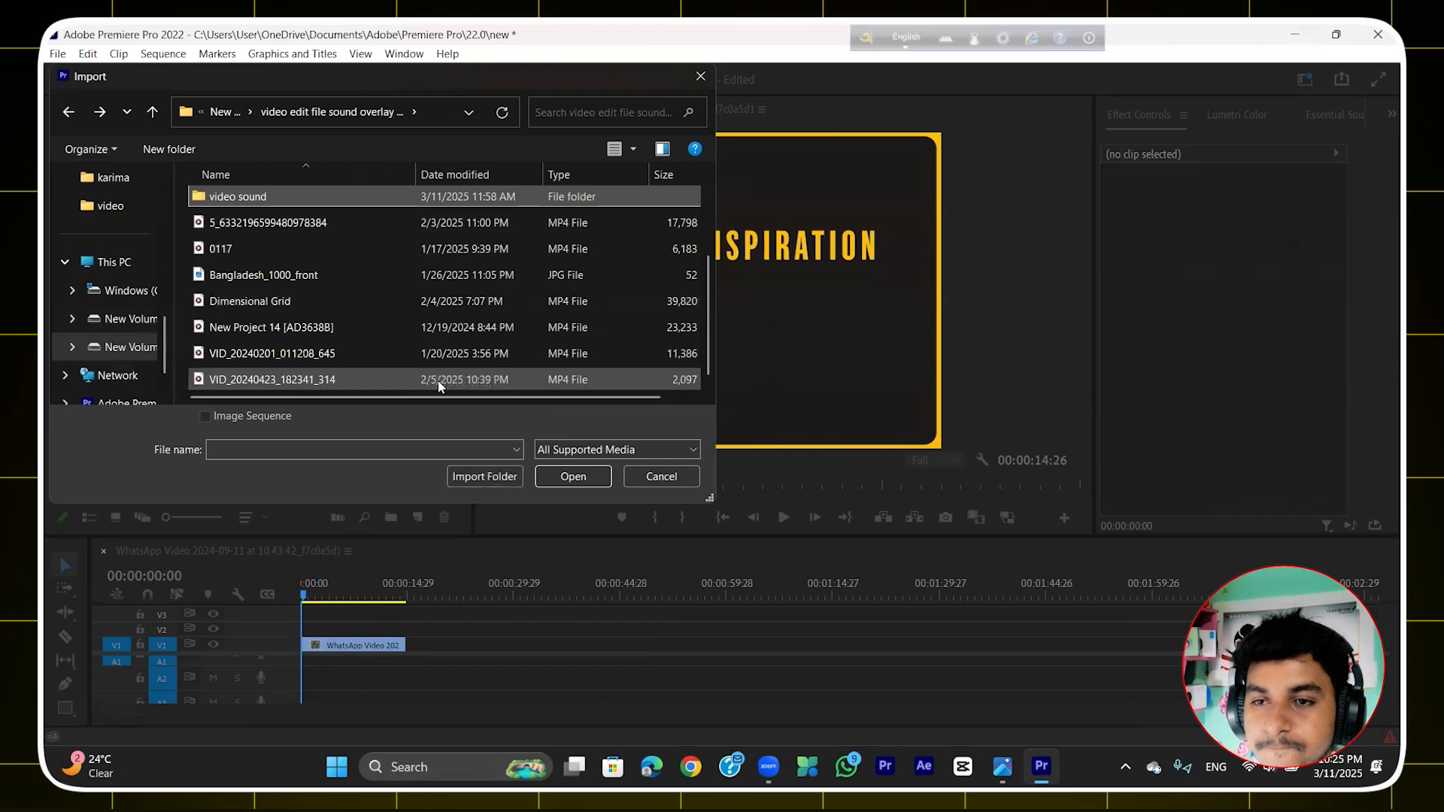
scroll(455, 346, up, 2)
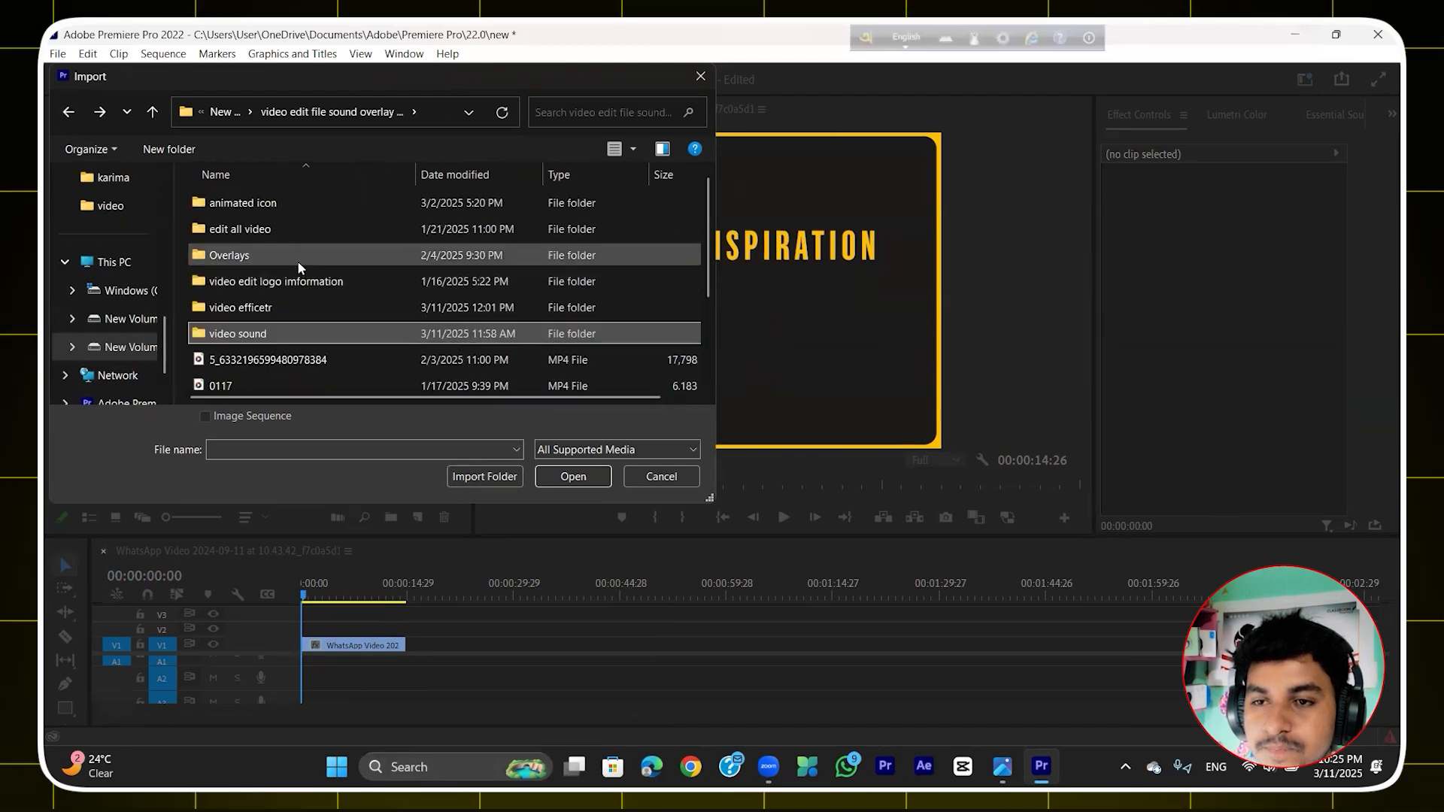
double_click(331, 341)
click(439, 358)
click(573, 476)
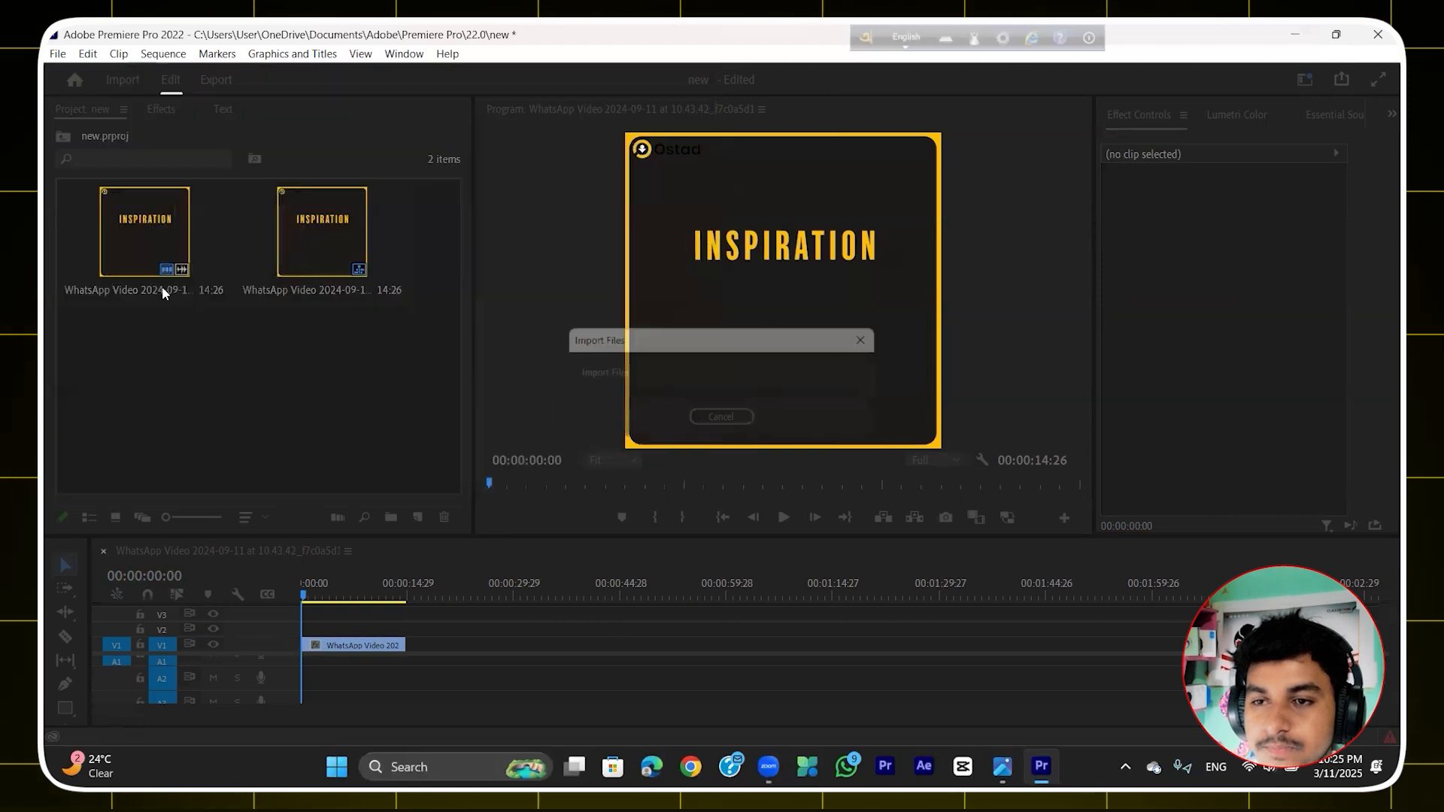
Step: Place the imported clip on tracks V2 and A2 at the start of the sequence and unlink its video from its audio
drag(374, 615, 371, 631)
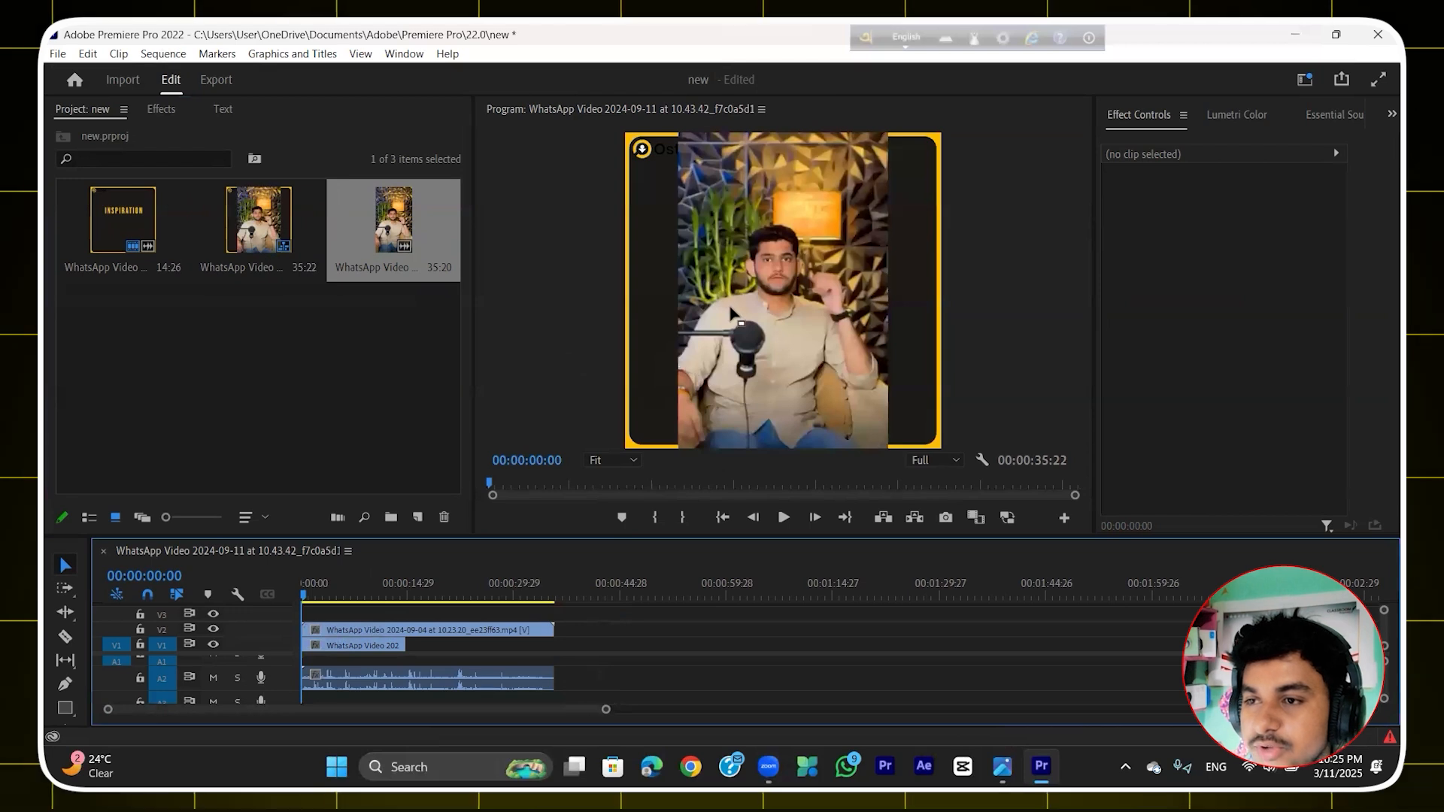
click(437, 630)
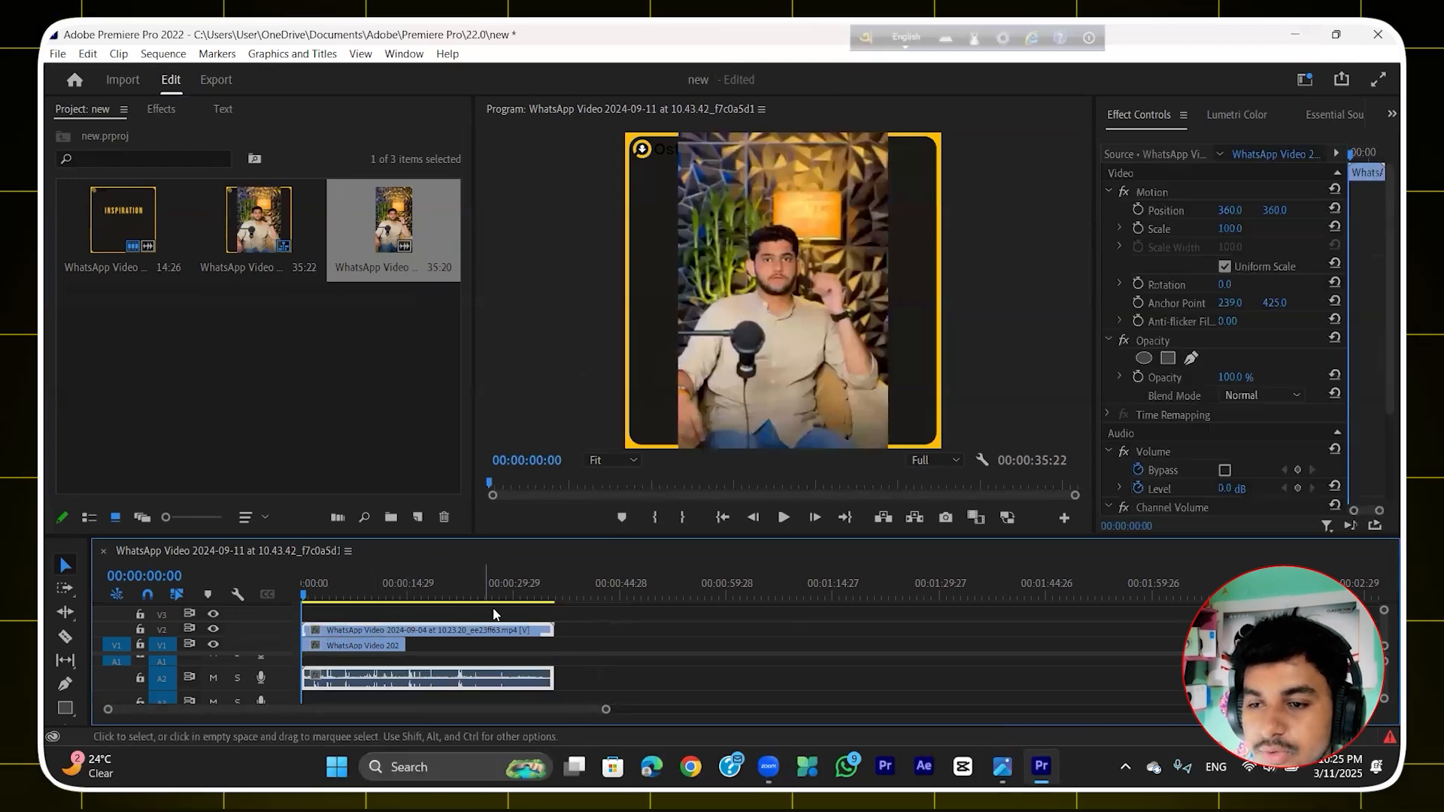
drag(467, 656, 427, 681)
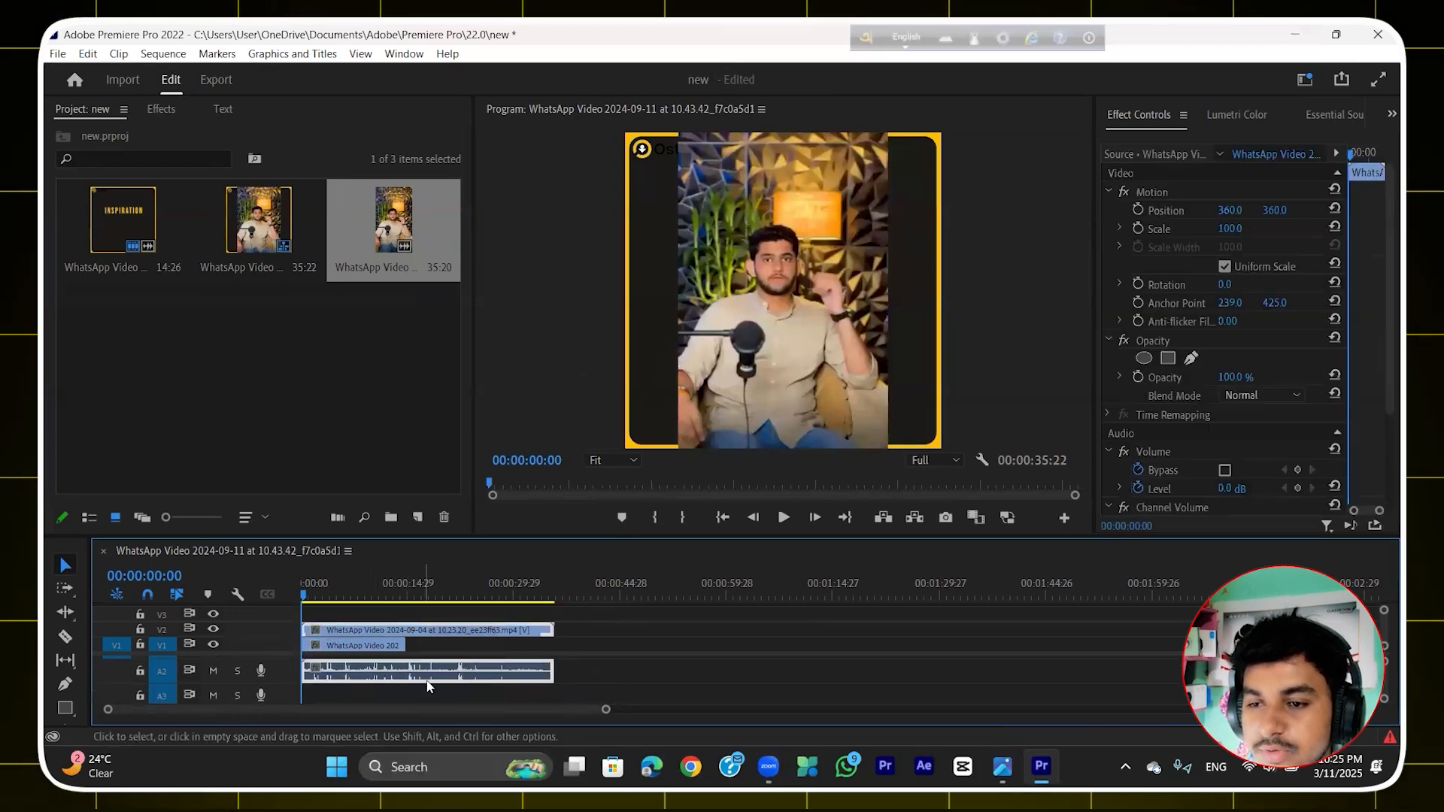
right_click(458, 629)
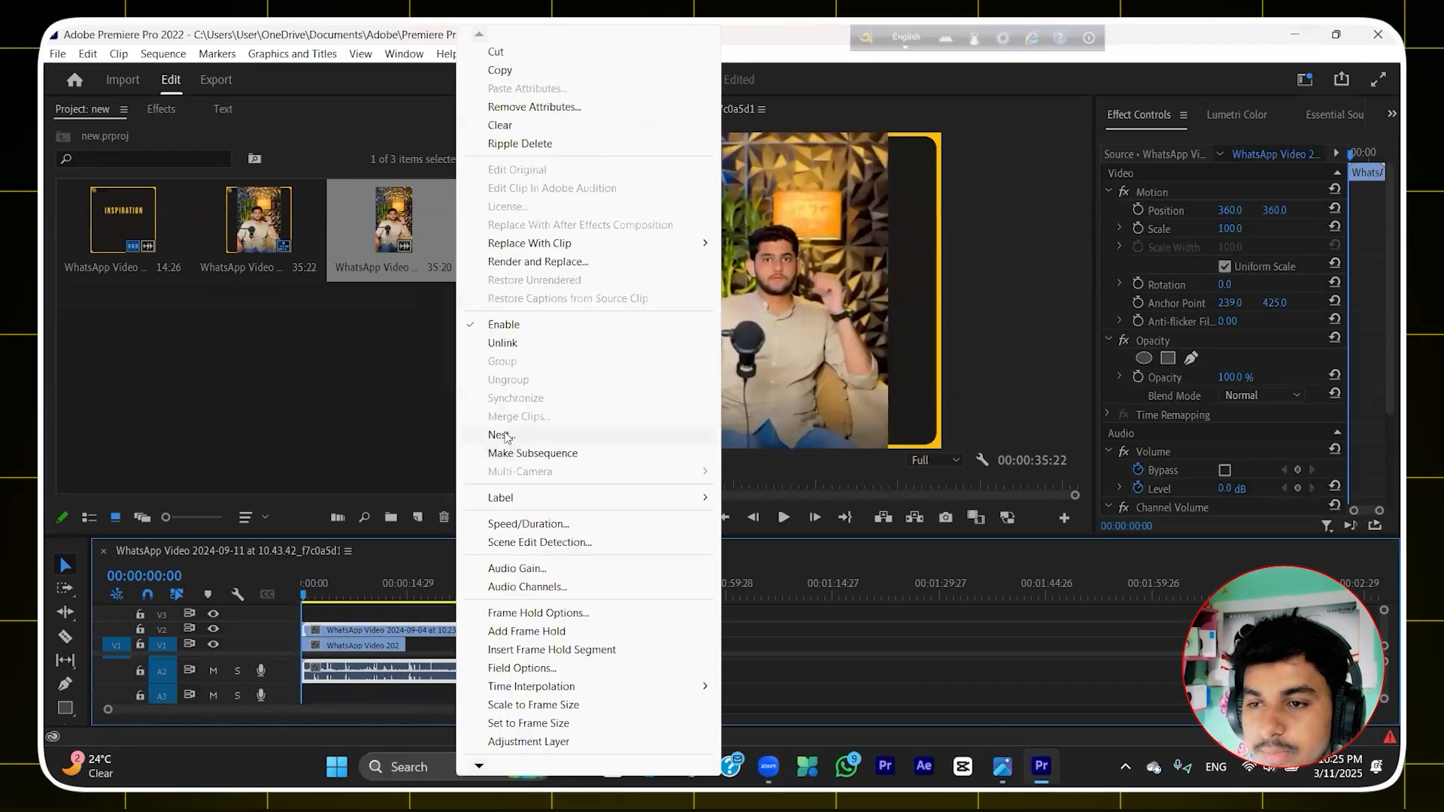
click(522, 351)
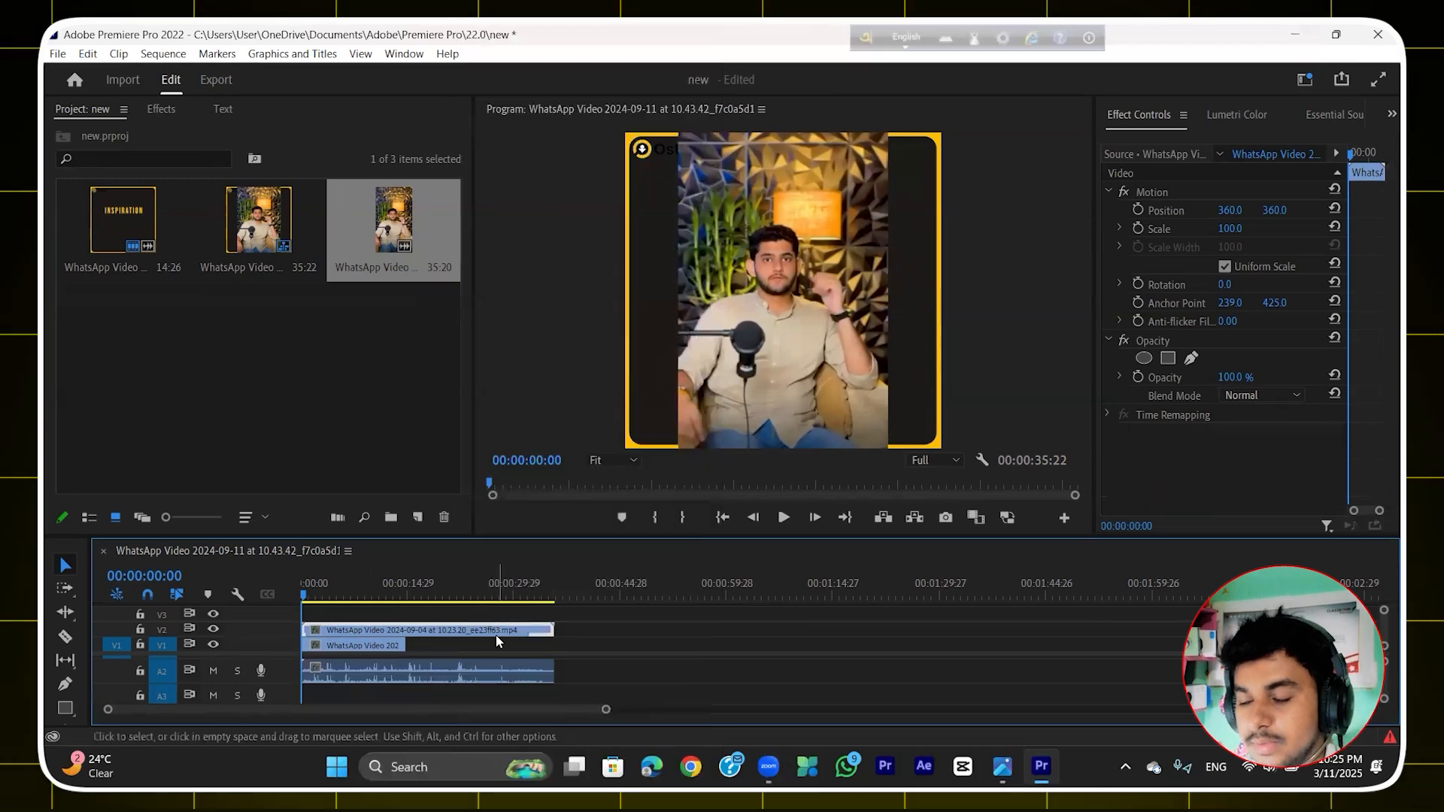
Step: Delete the new clip's video from track V2, play the remaining video with the new audio, and return the playhead to the start
key(Delete)
click(425, 677)
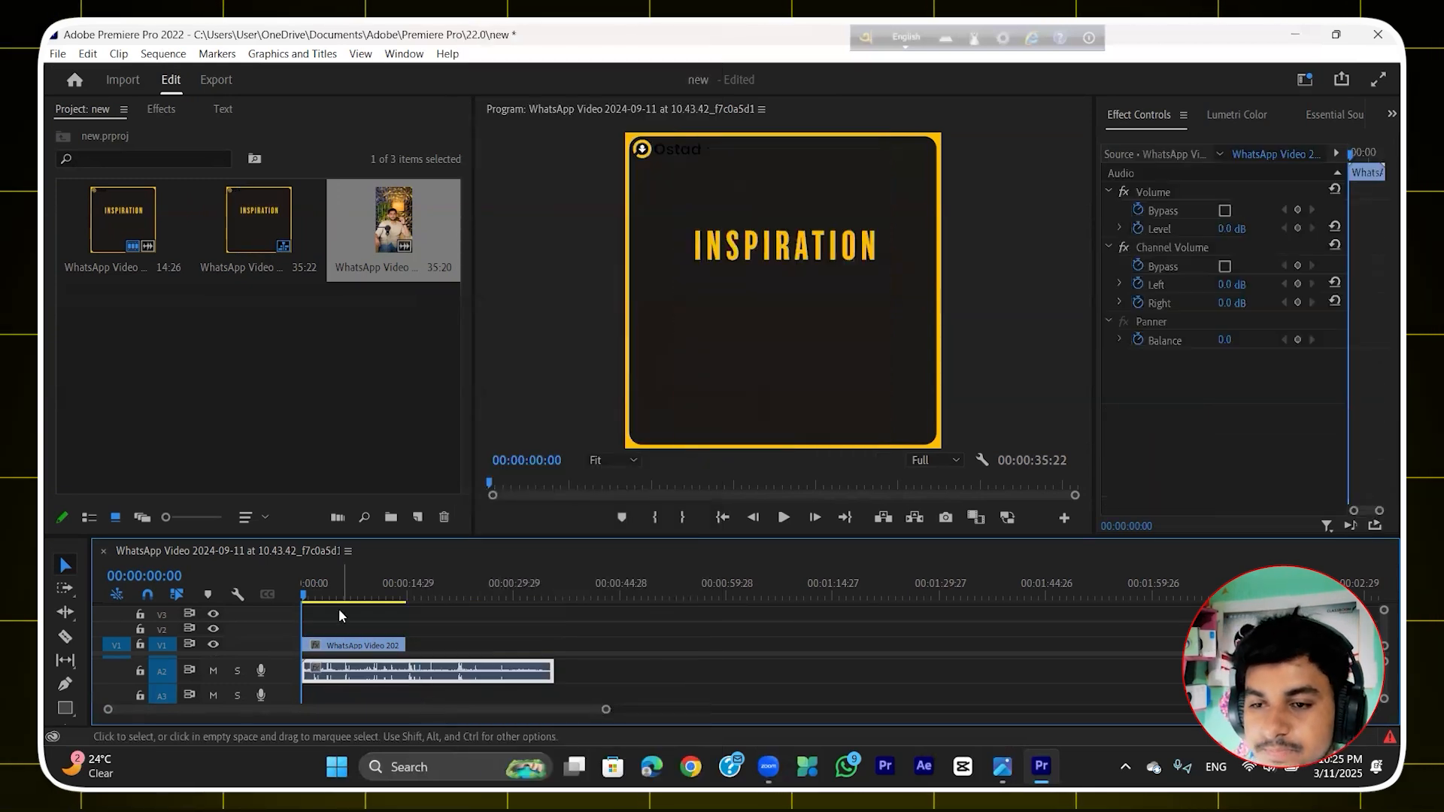
key(space)
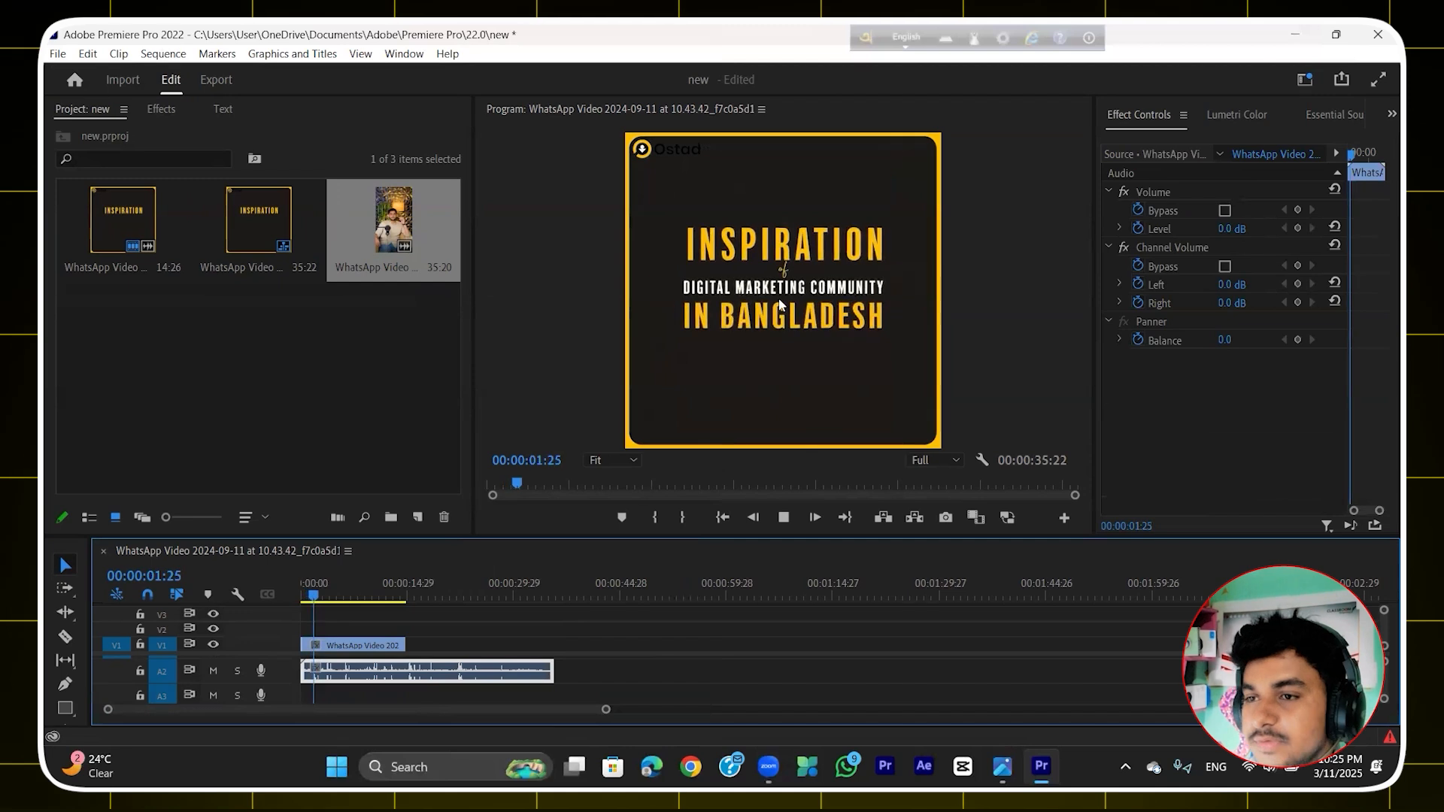
key(space)
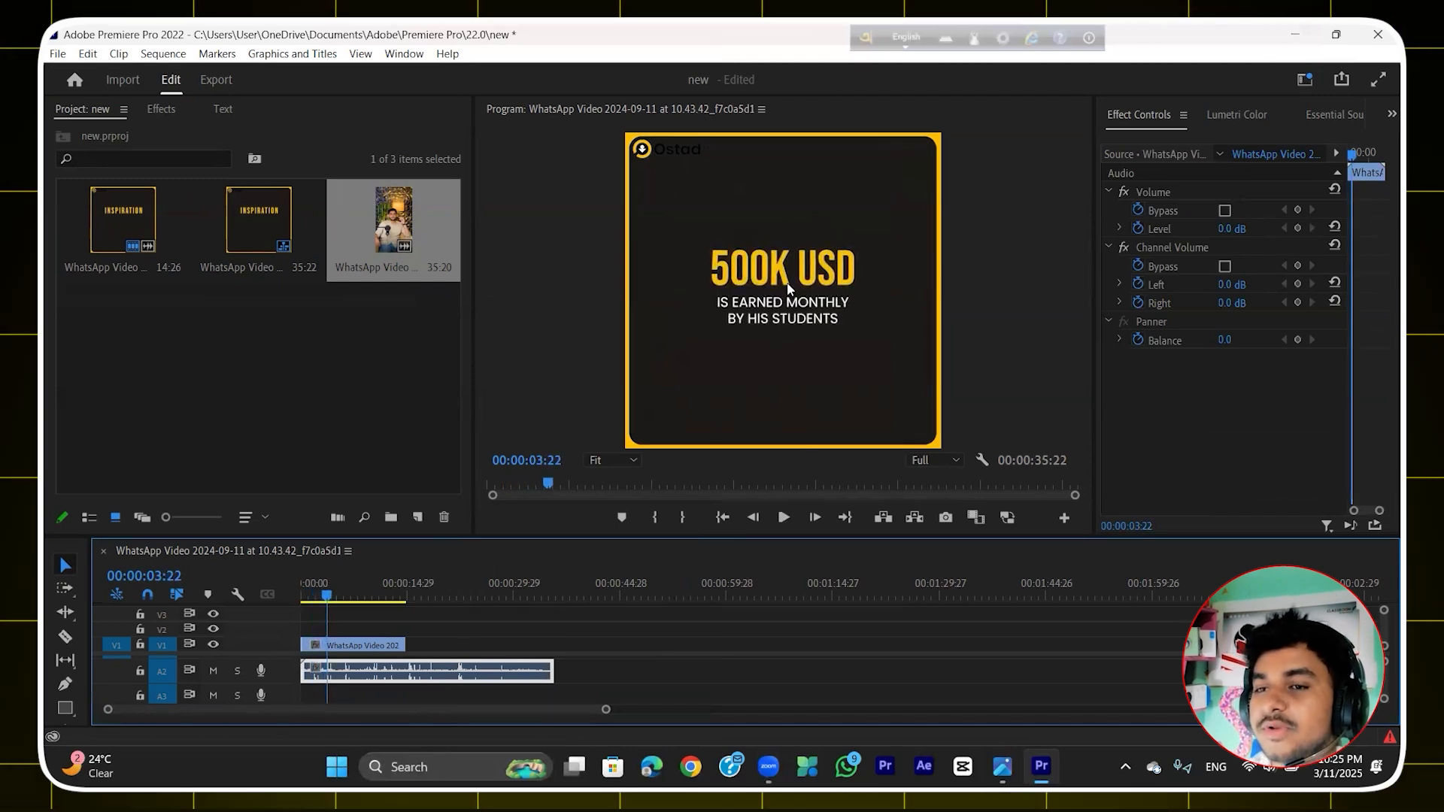
drag(325, 594, 286, 617)
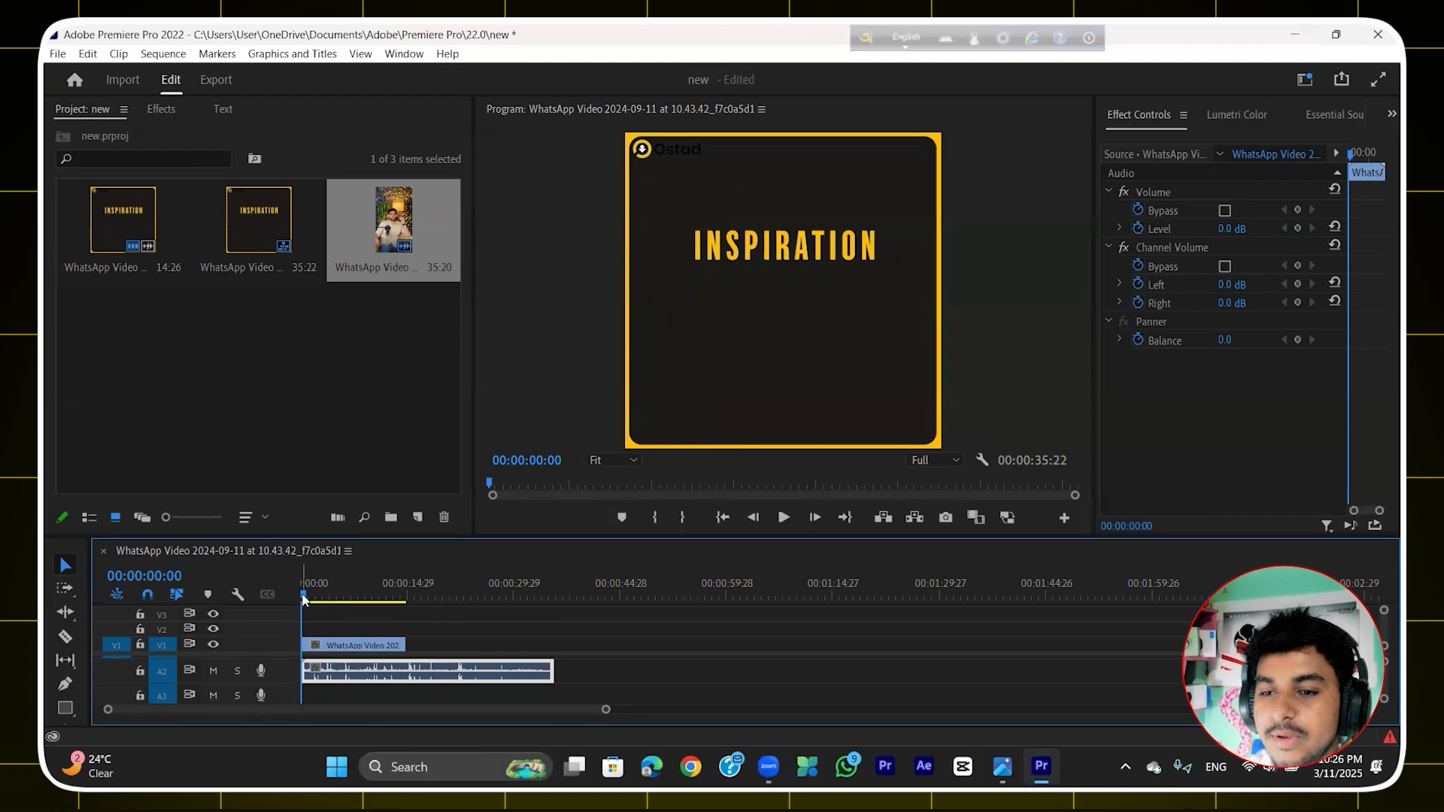
click(437, 627)
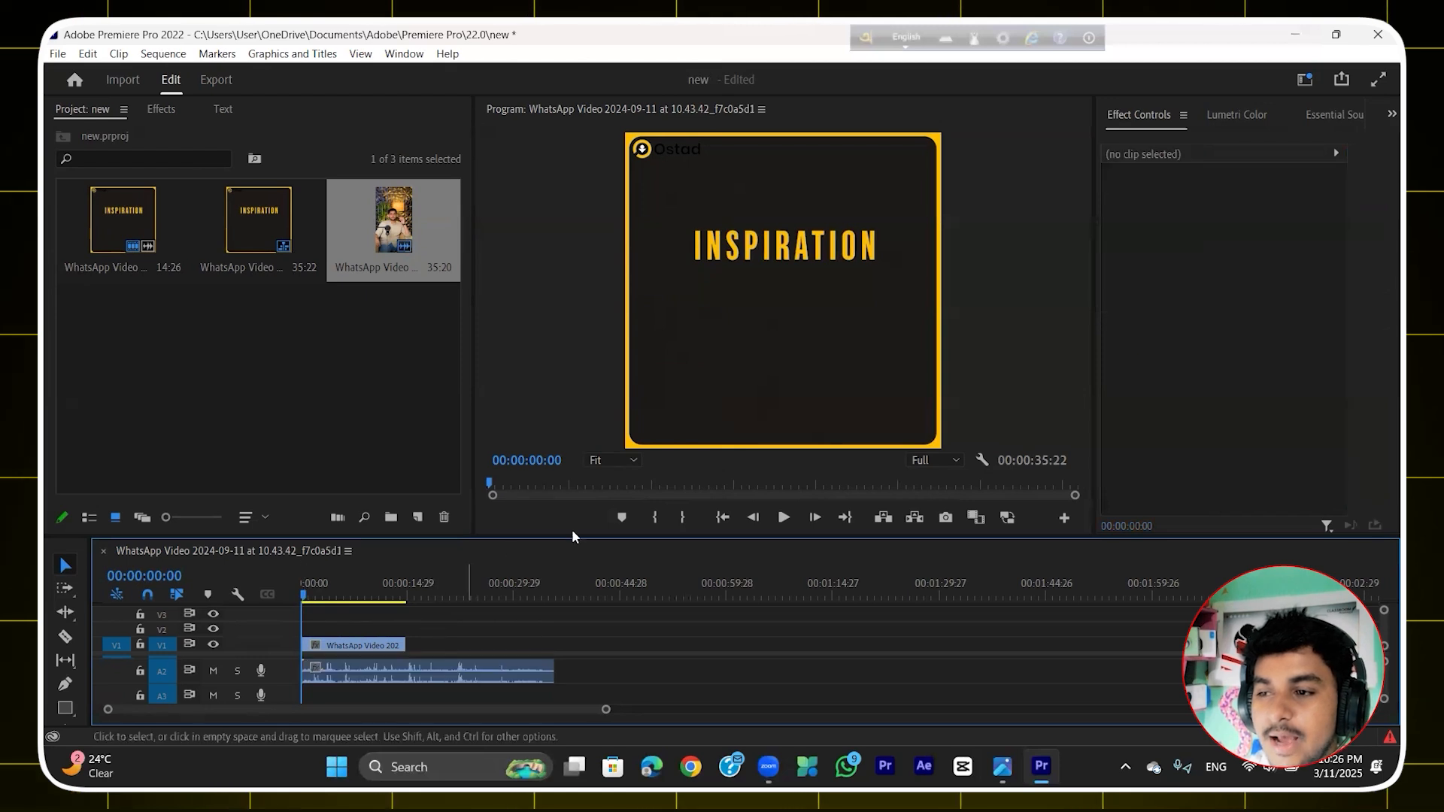
Step: Switch the Program Monitor's playback resolution between 1/2 and Full twice, ending on Full
click(953, 463)
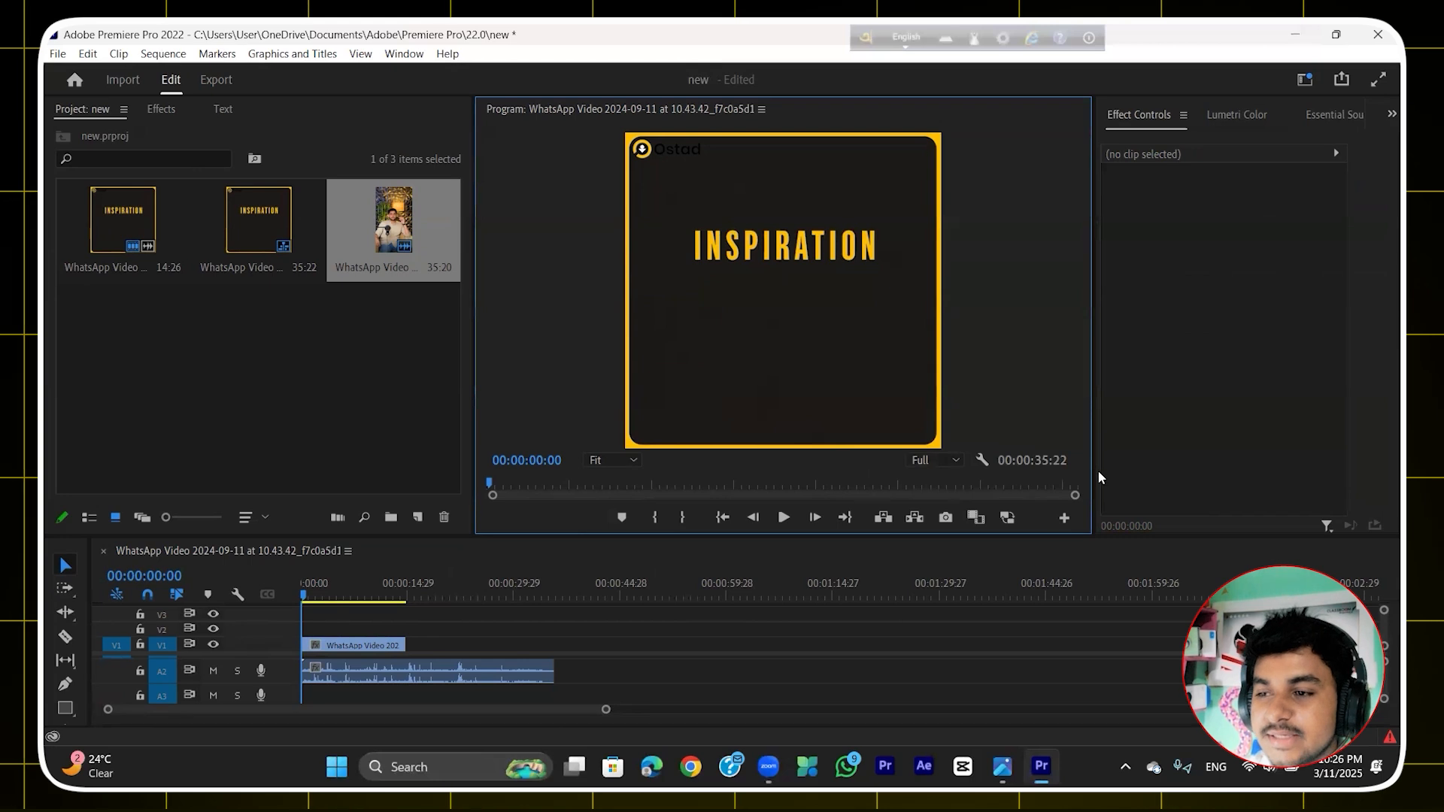
click(956, 460)
click(953, 495)
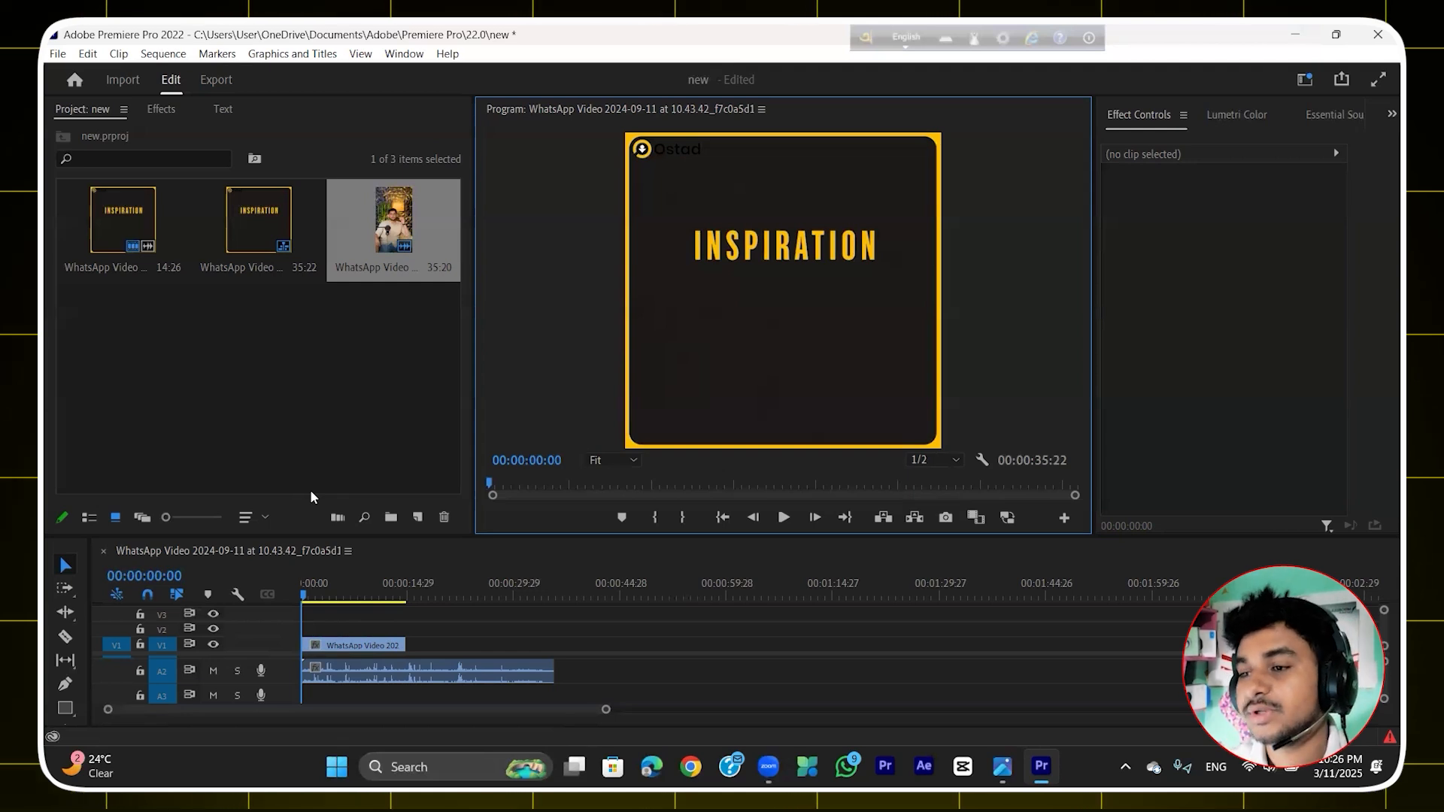
click(957, 460)
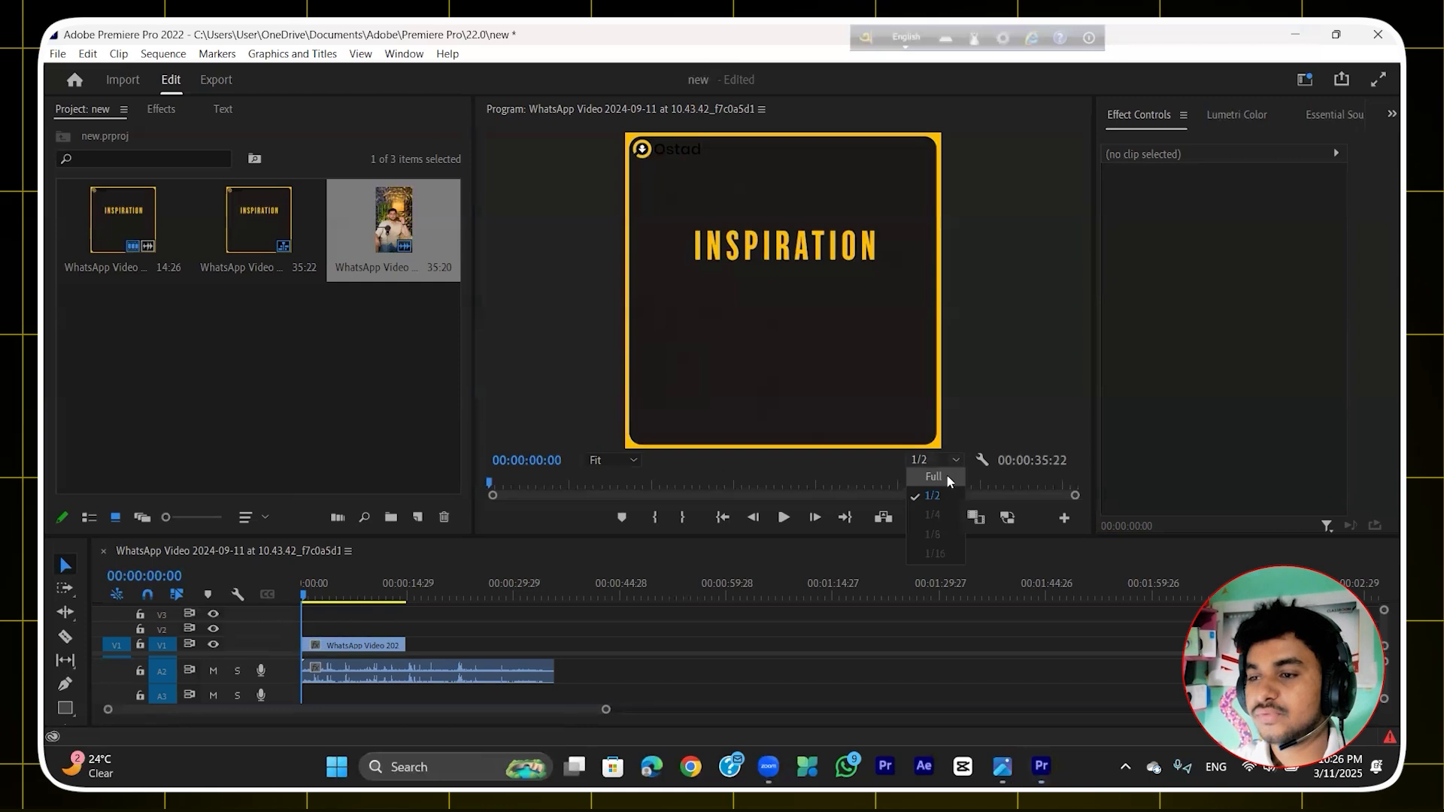
click(947, 474)
click(951, 459)
click(951, 495)
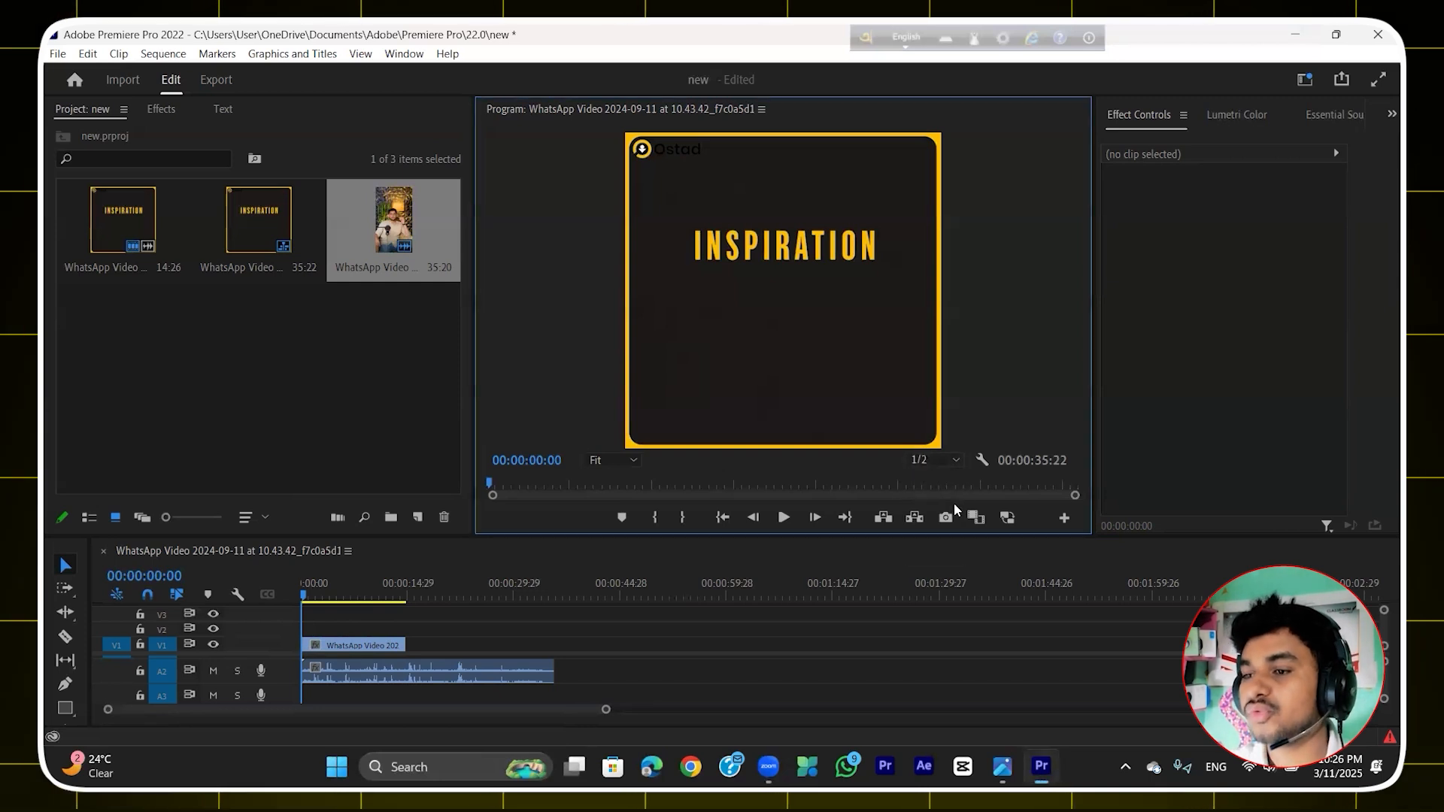
click(938, 465)
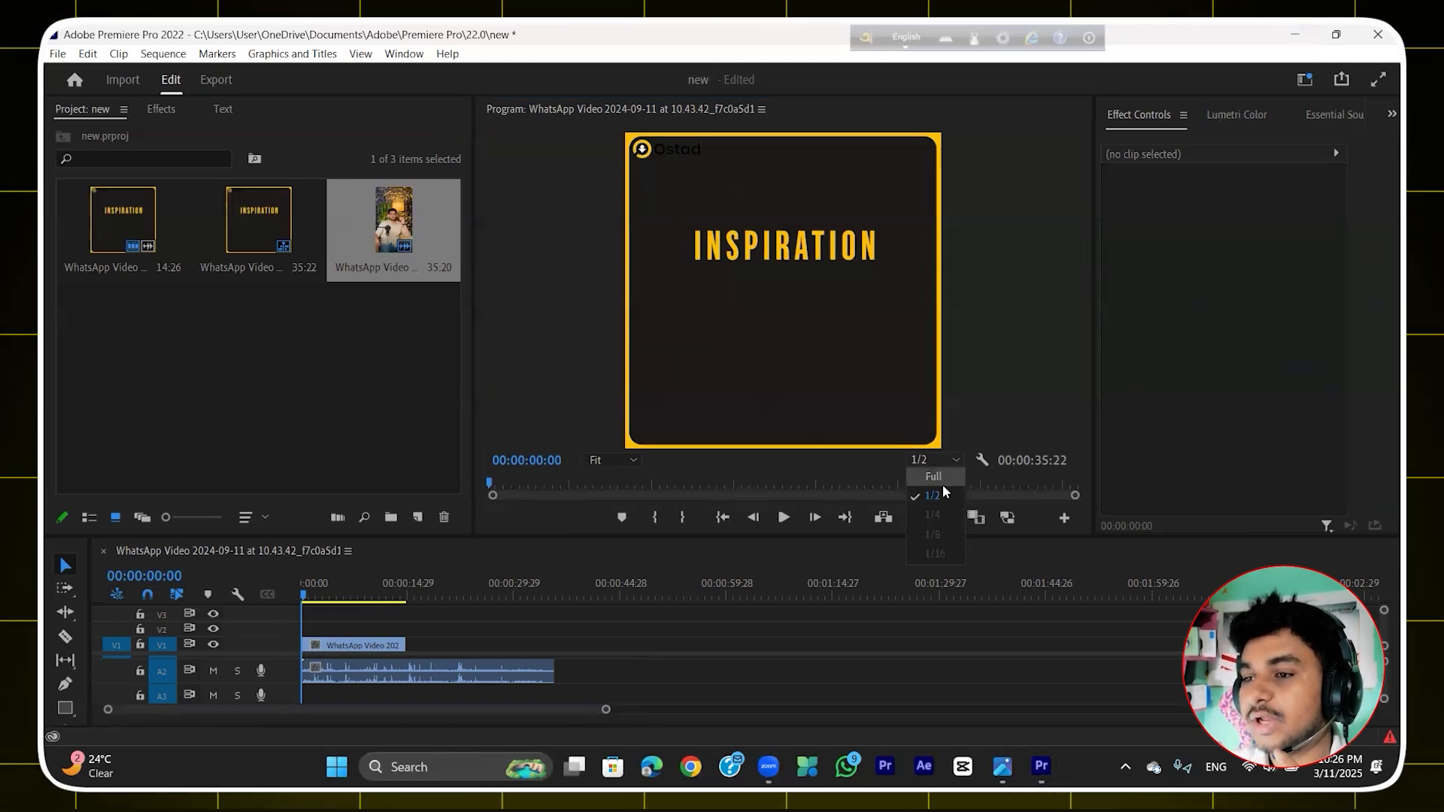
click(934, 477)
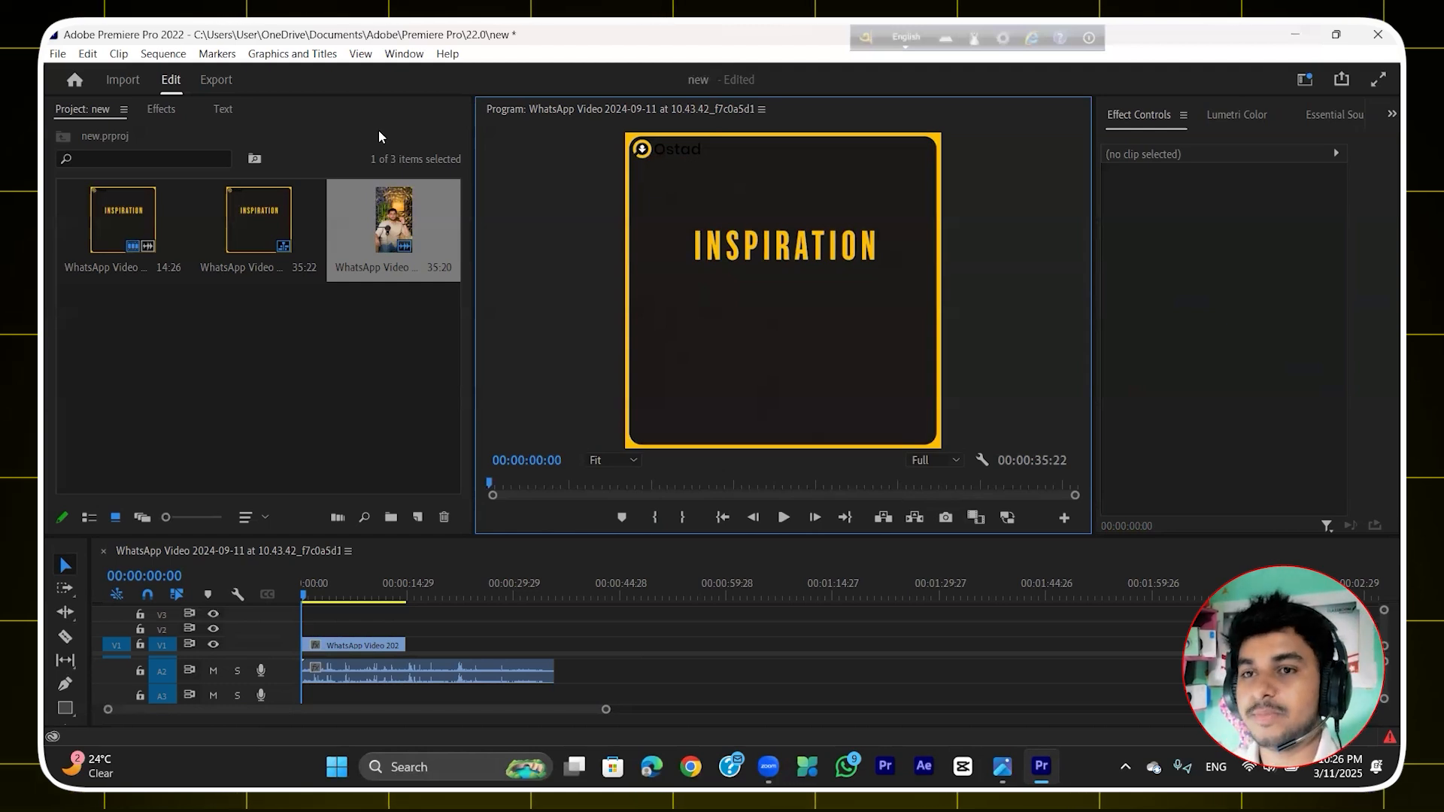
Step: View the sequence's export settings and return to the editing workspace
click(217, 82)
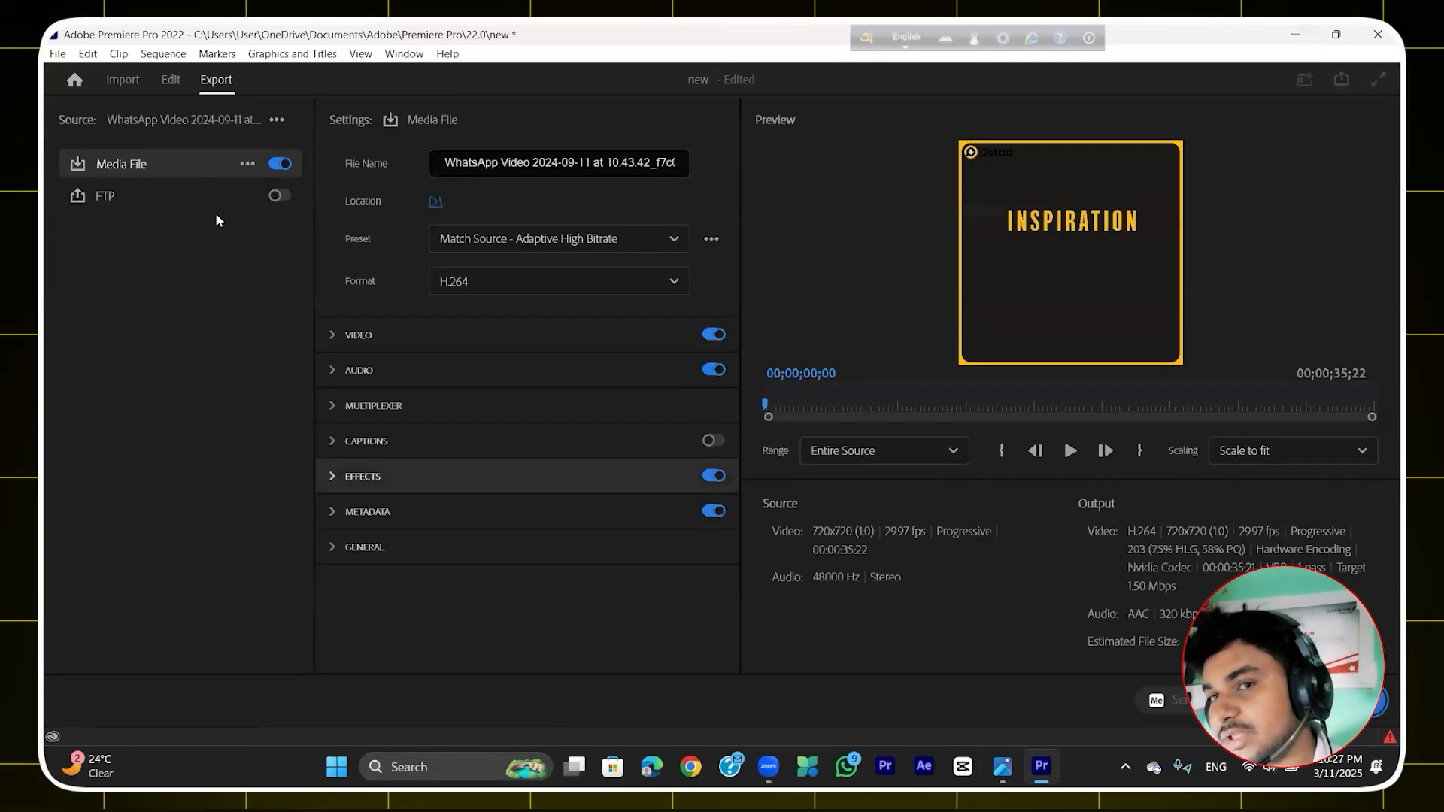
click(170, 80)
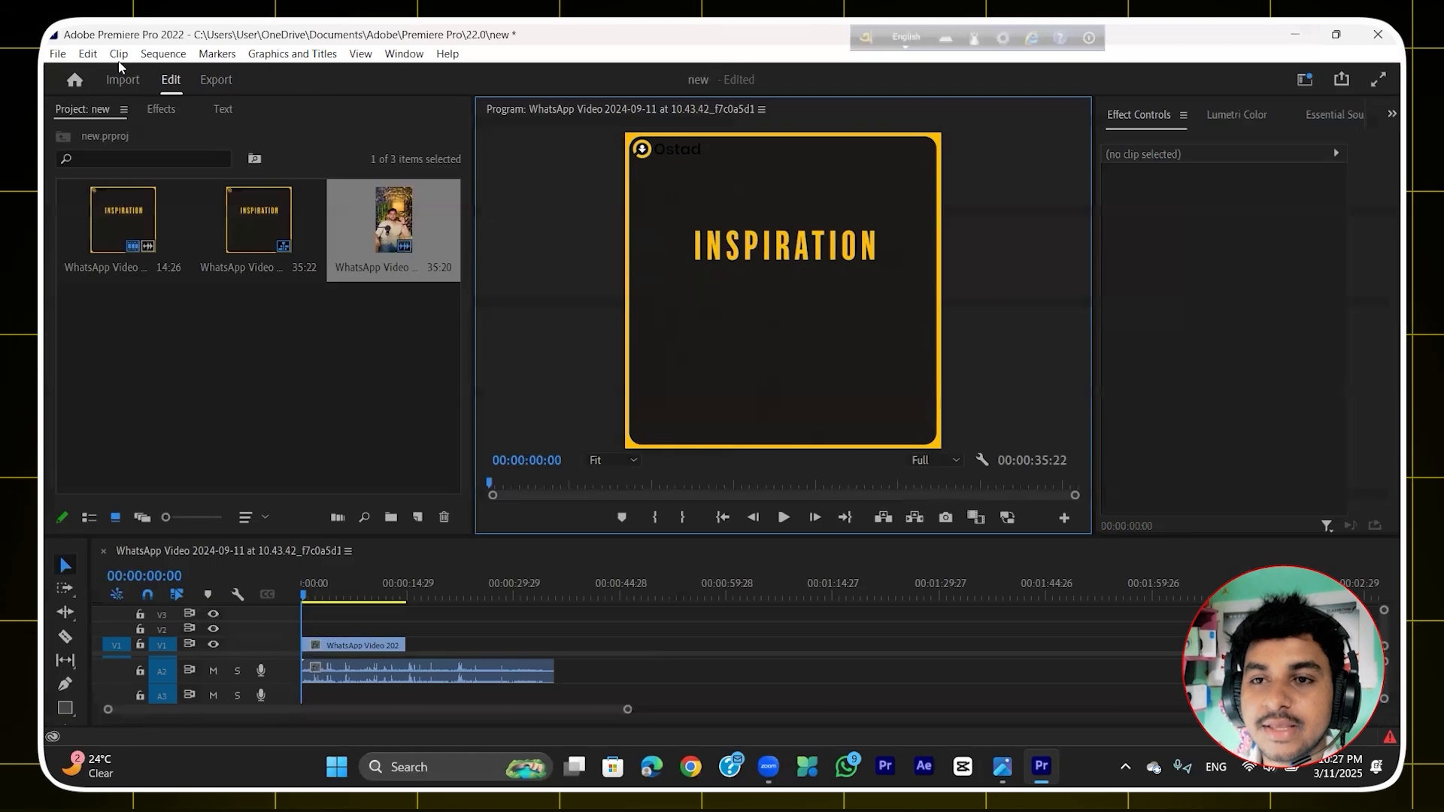
Step: Open the sequence's media export settings and name the output file new
click(58, 53)
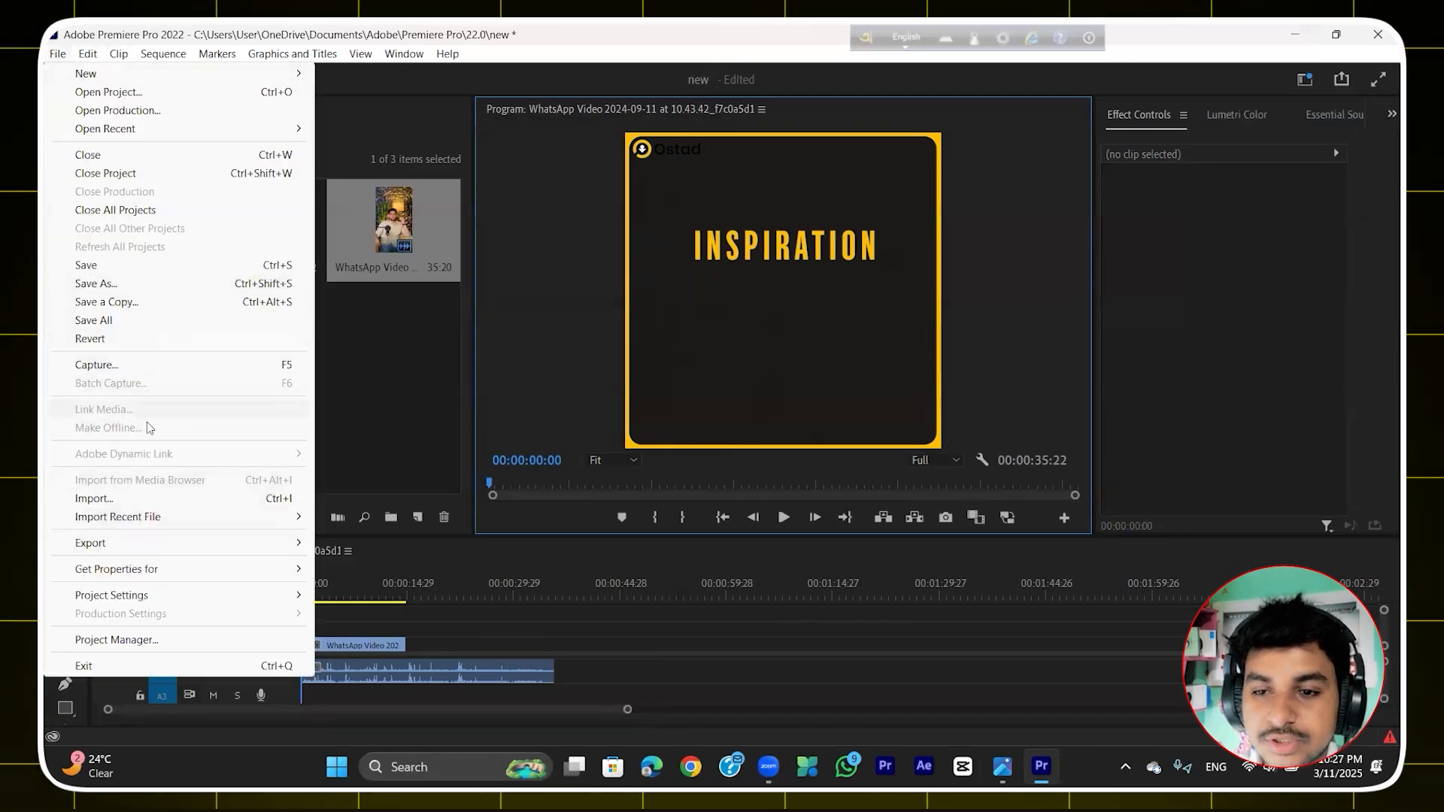
mouse_move(147, 540)
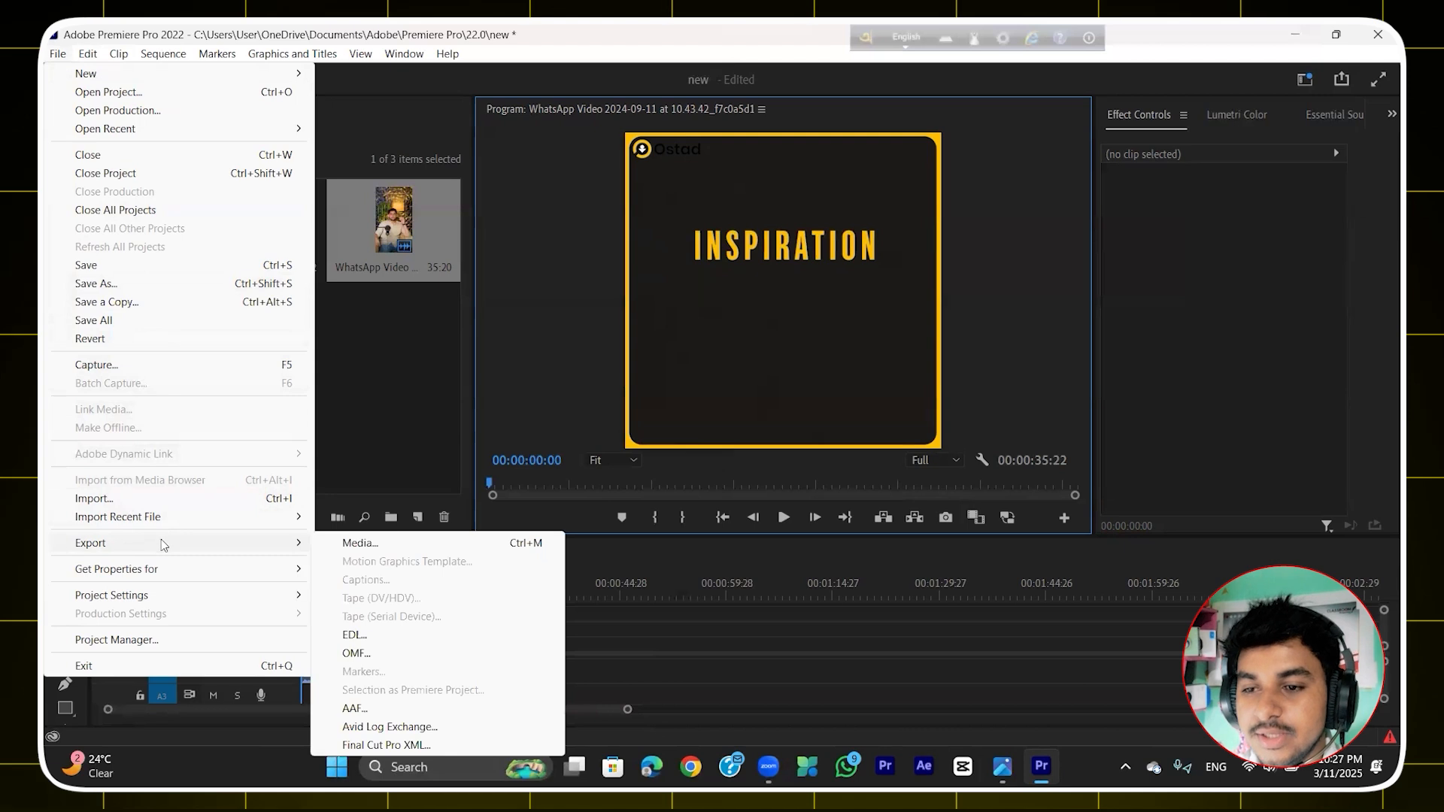
click(354, 543)
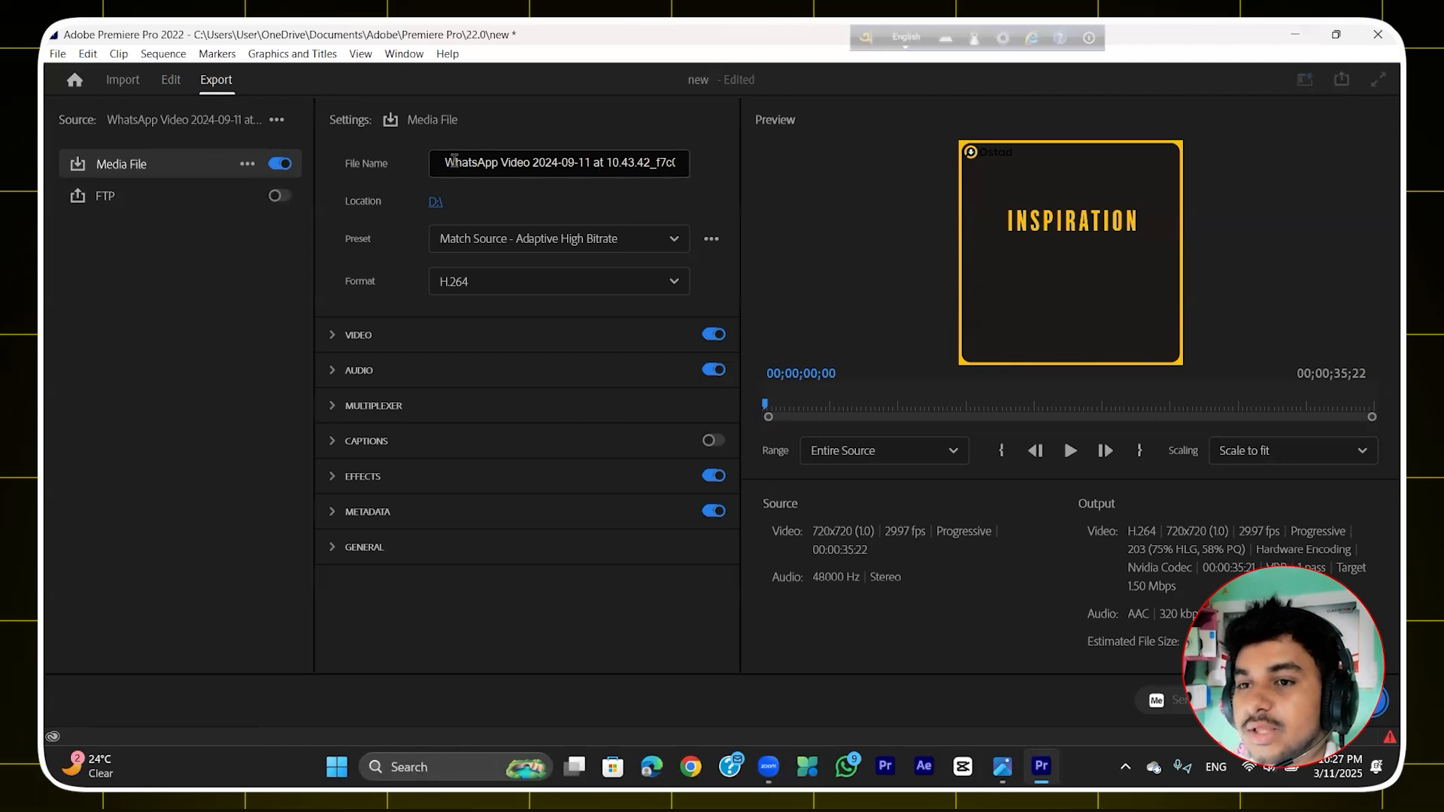
drag(622, 167, 681, 165)
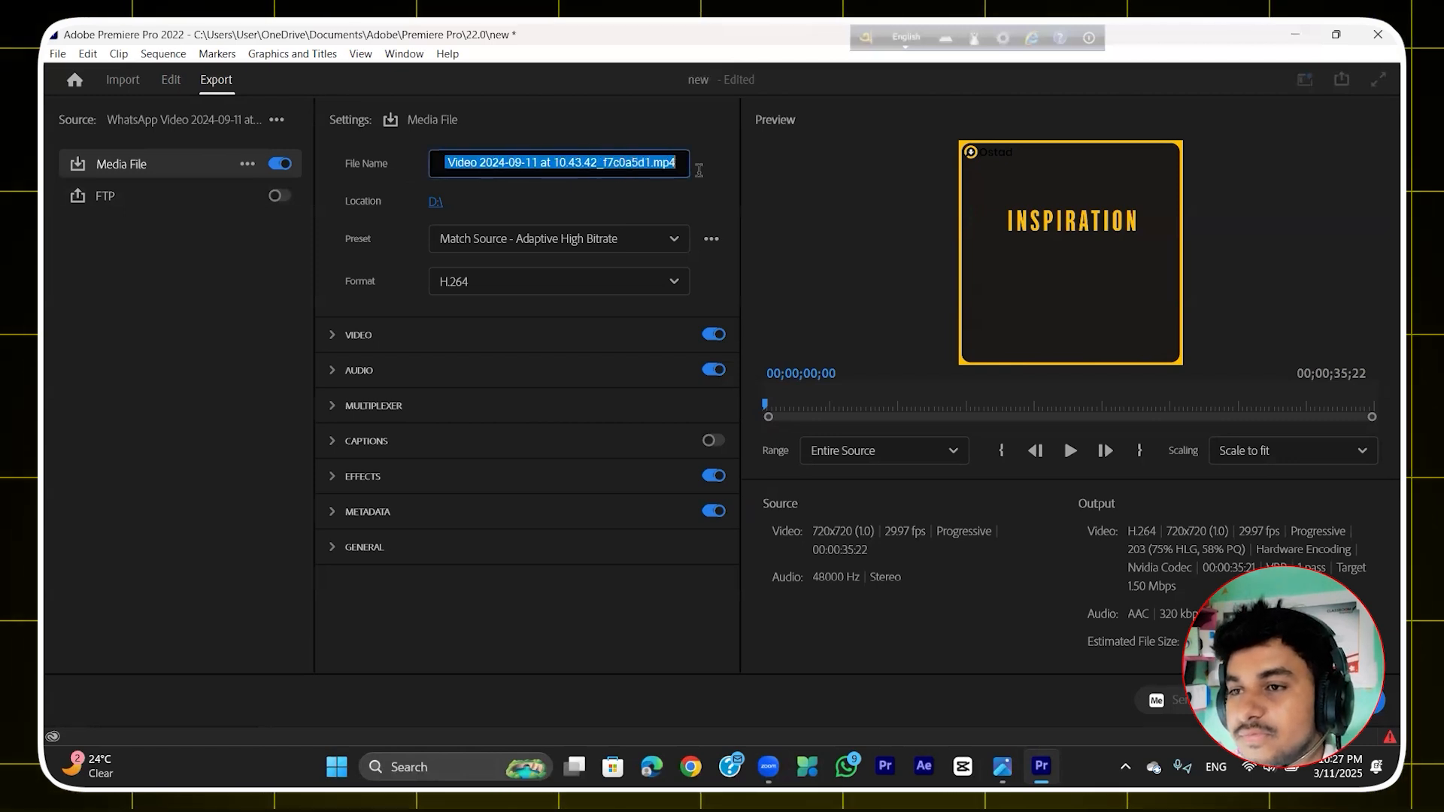
key(BackSpace)
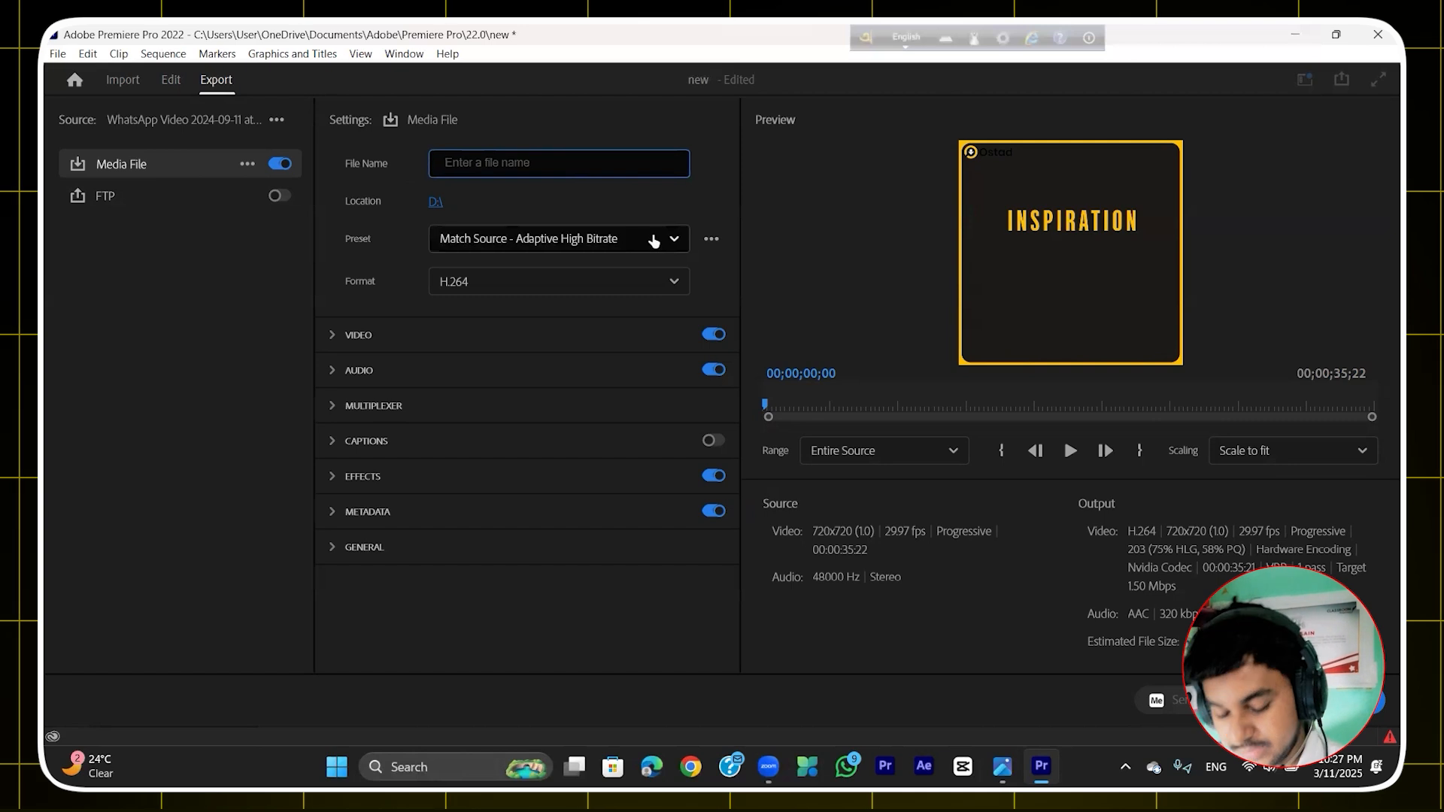
text(new)
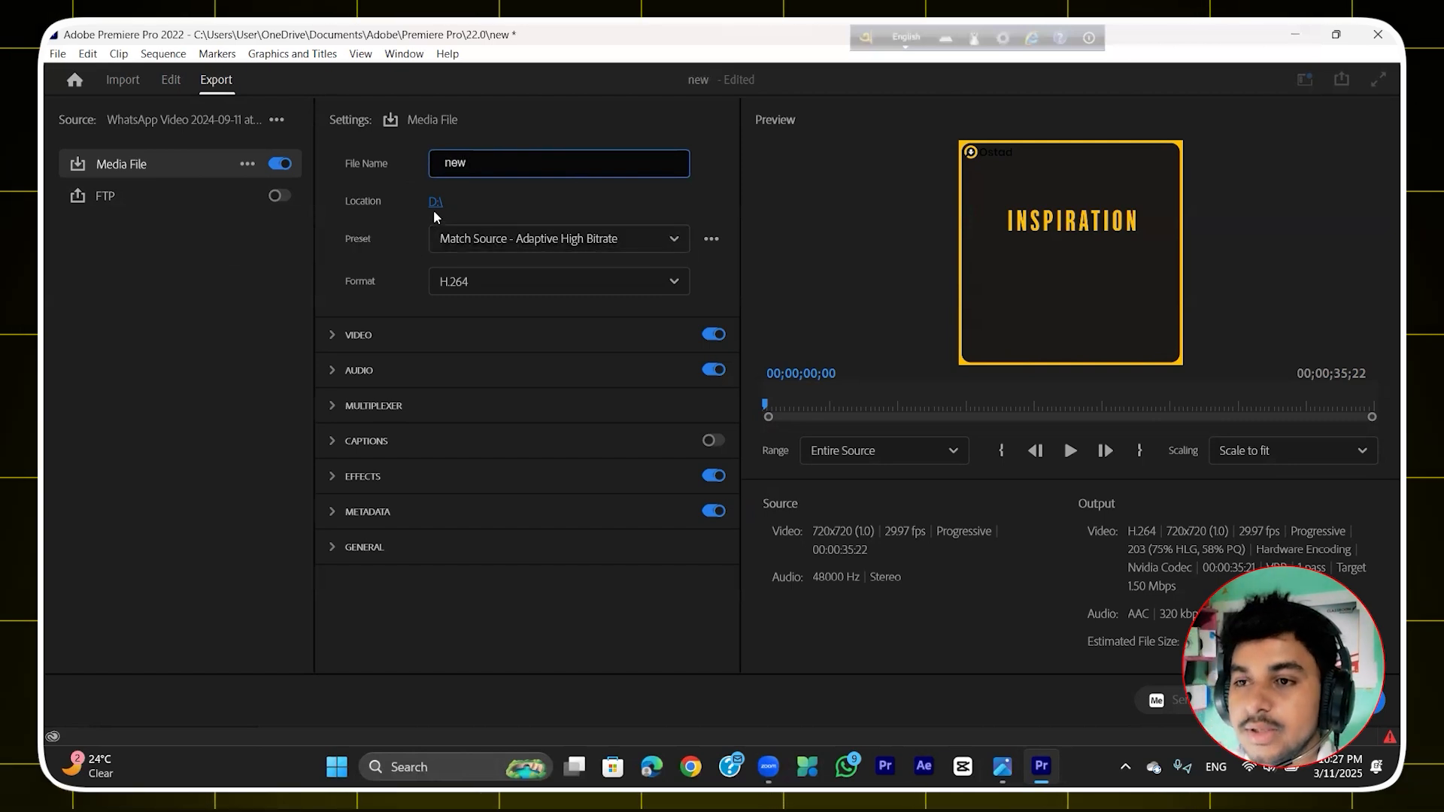
key(Return)
Step: Look through the available folders for the export location, including Home, and cancel the folder selection
drag(171, 292, 172, 182)
click(153, 185)
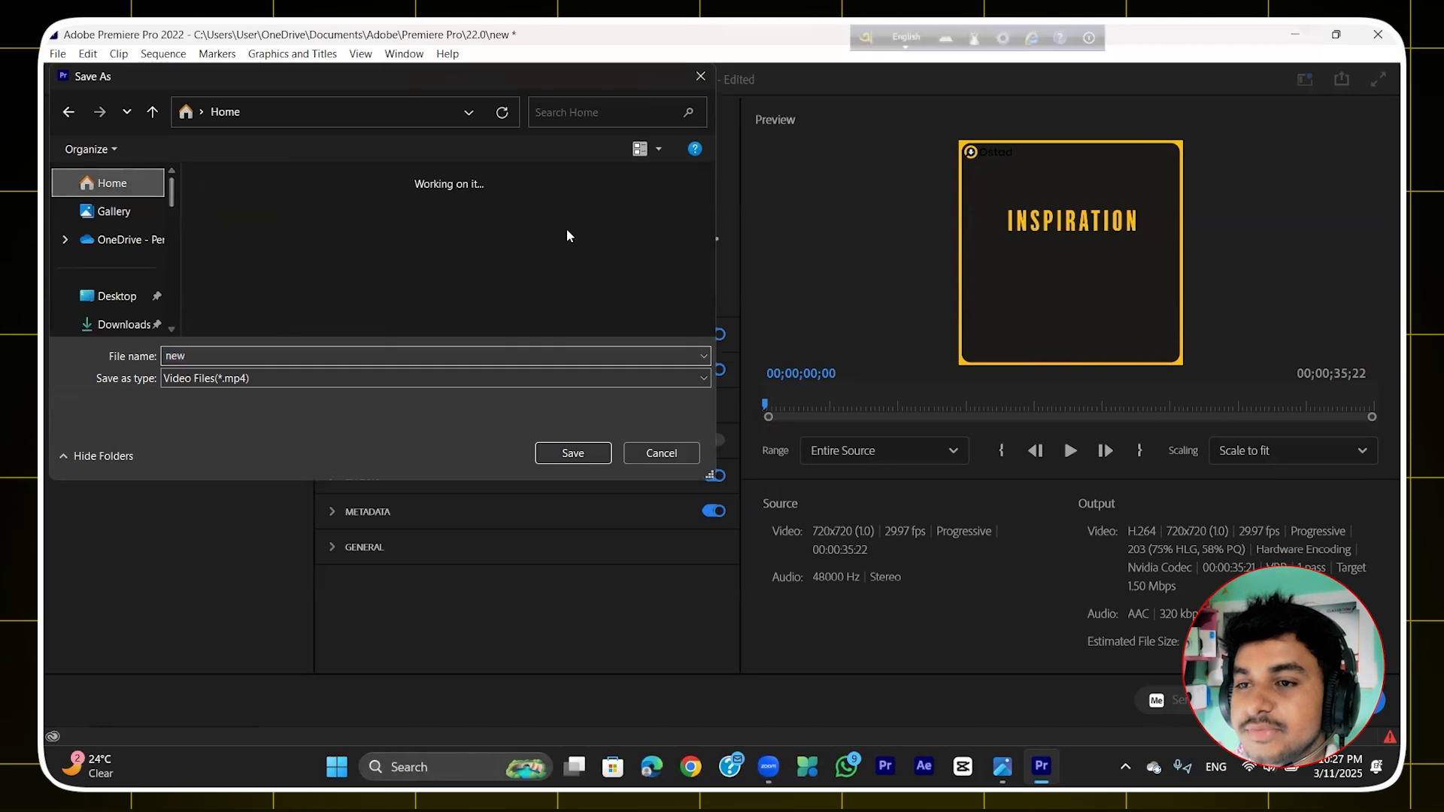
click(687, 450)
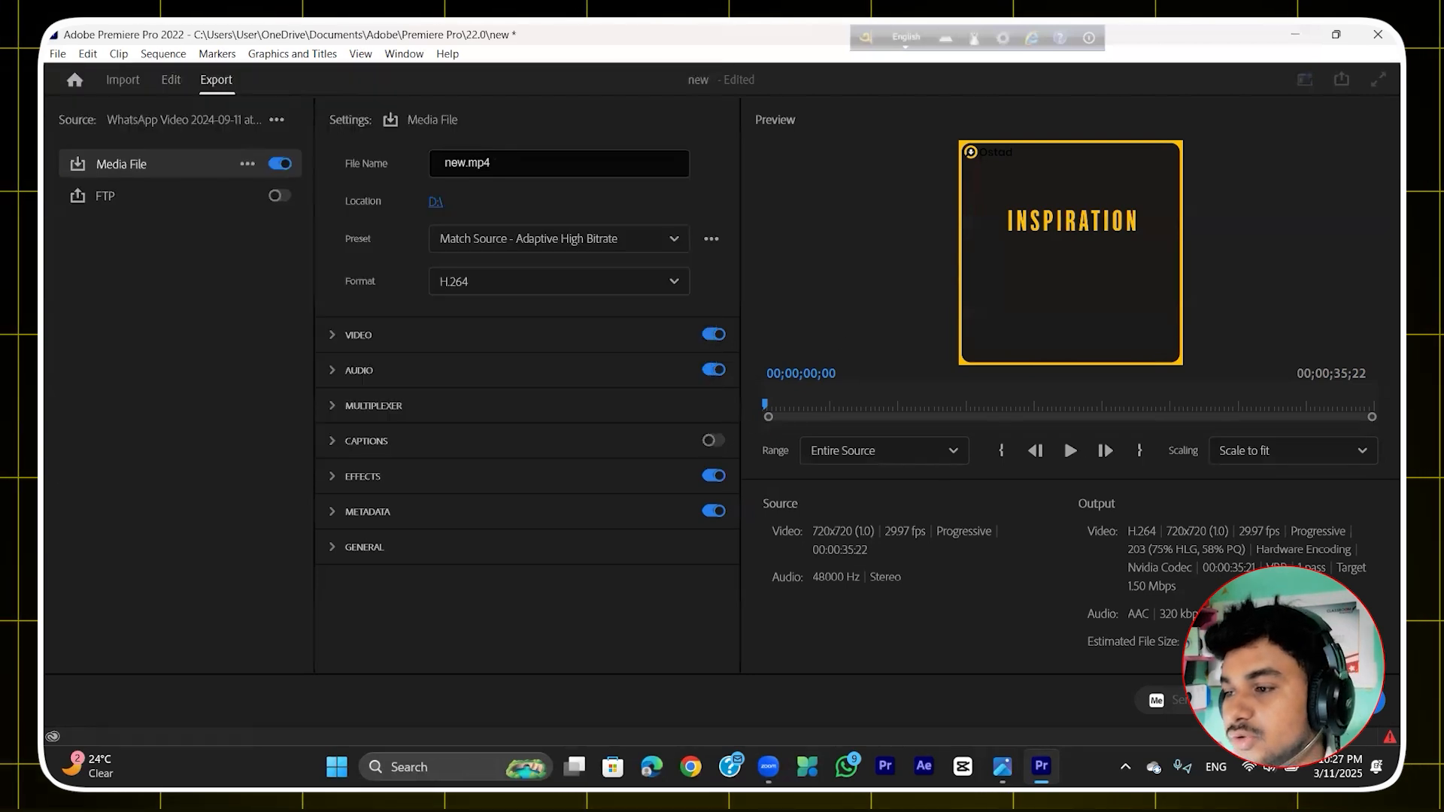